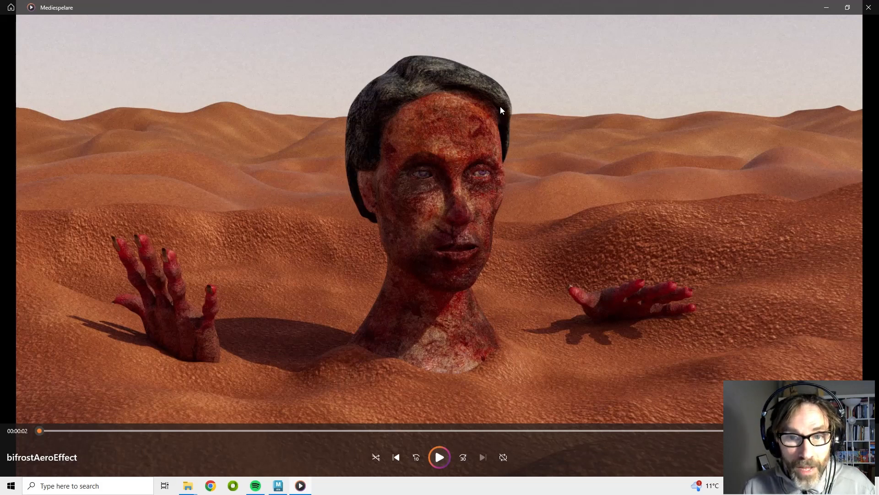
# Play and scrub through the finished bifrostAeroEffect video to preview the dissolving-head effect
pyautogui.click(440, 461)
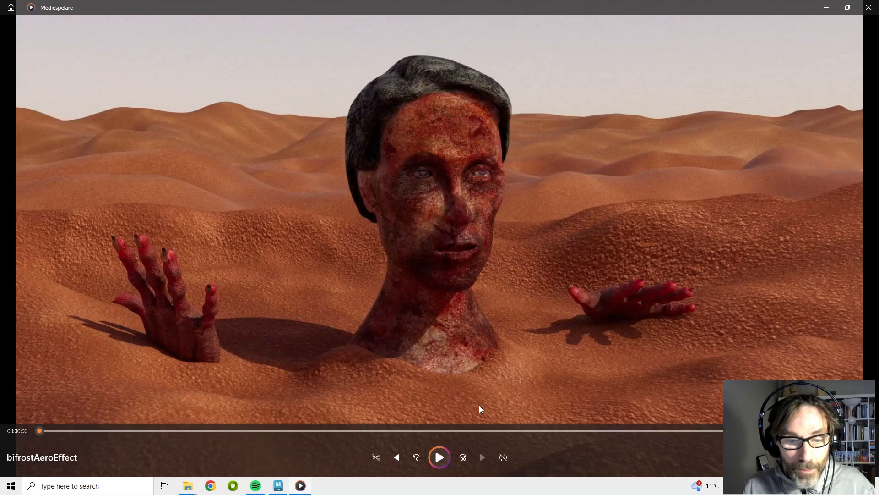
pyautogui.click(439, 457)
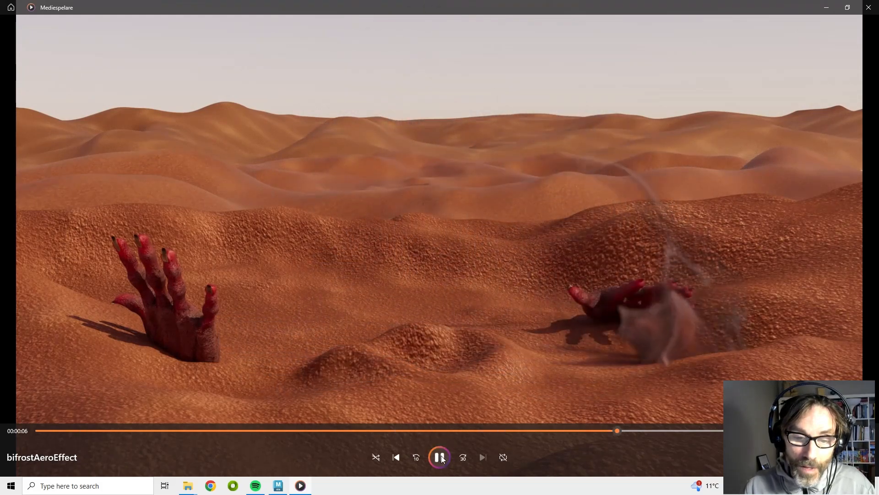
pyautogui.click(441, 457)
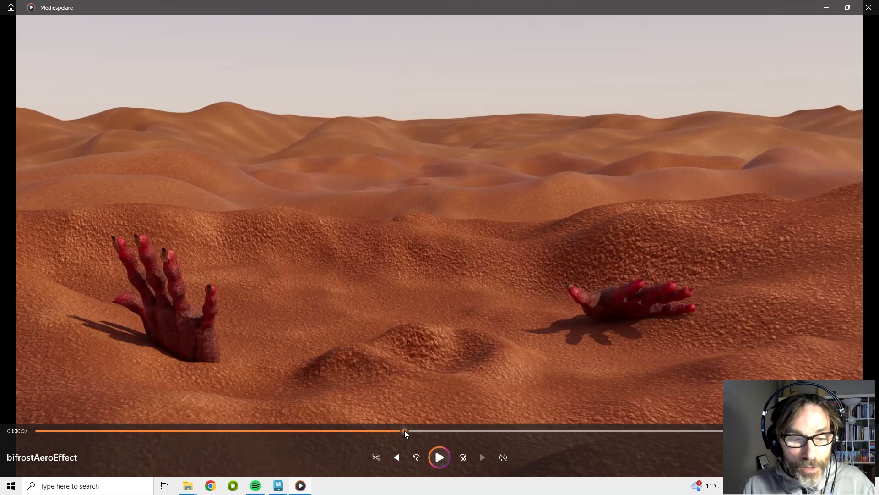
pyautogui.moveTo(404, 430); pyautogui.dragTo(270, 432)
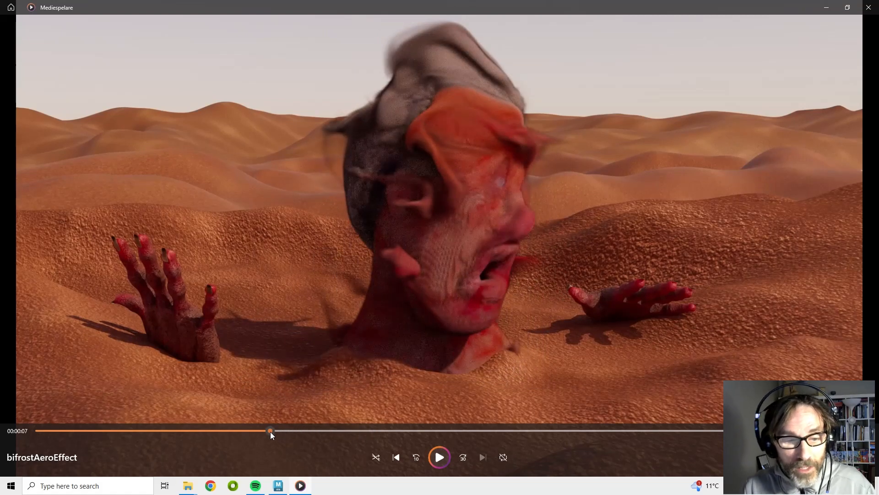
pyautogui.moveTo(271, 432); pyautogui.dragTo(438, 433)
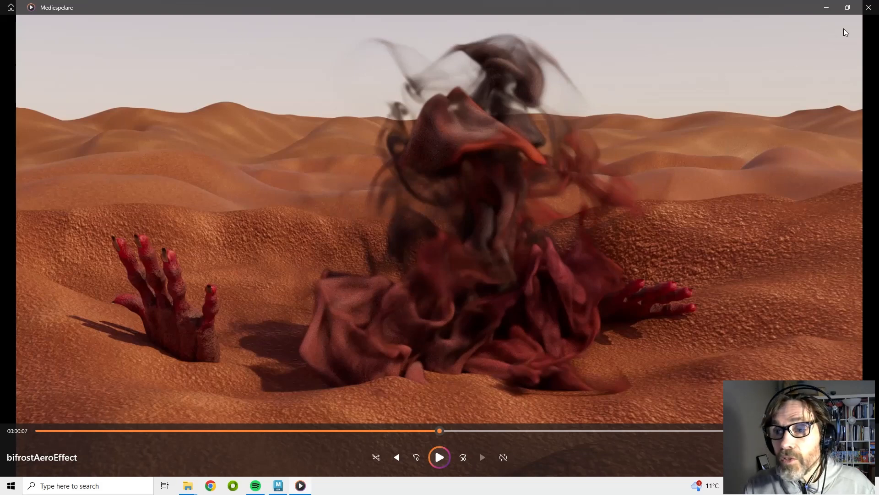
# Close the video player and file browser, then inspect the ground and lights groups in the Outliner
pyautogui.click(867, 9)
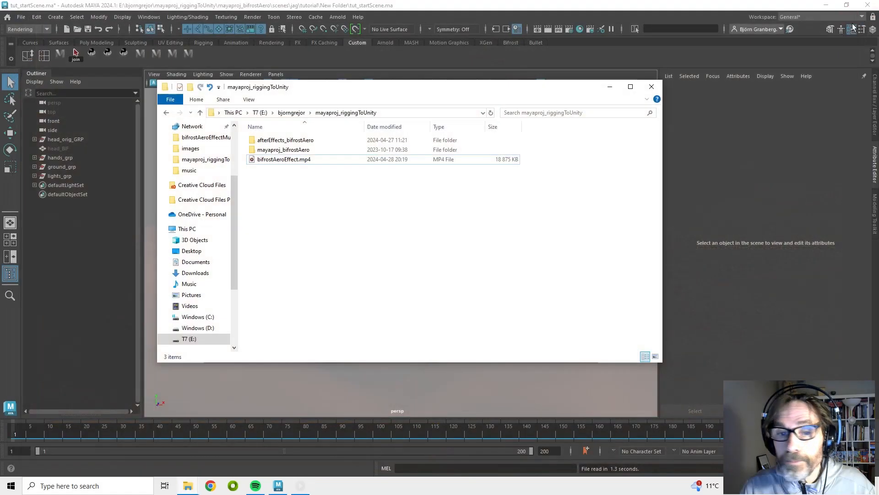
pyautogui.click(606, 87)
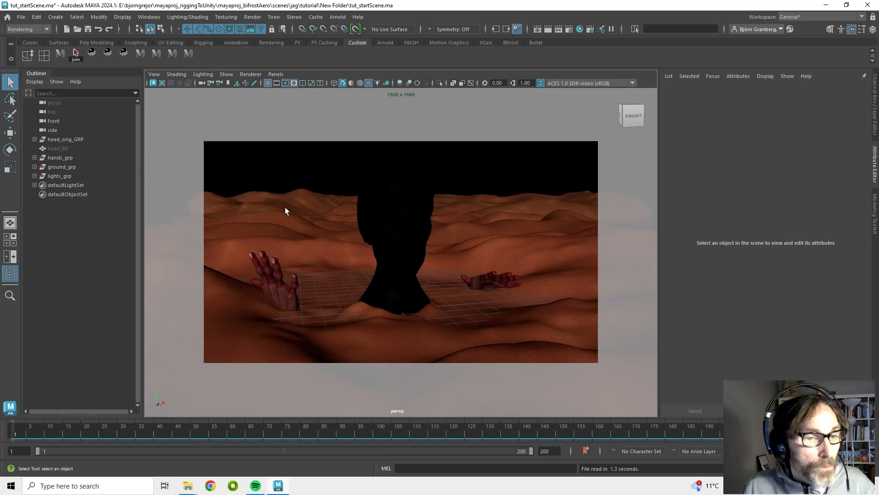
pyautogui.click(308, 207)
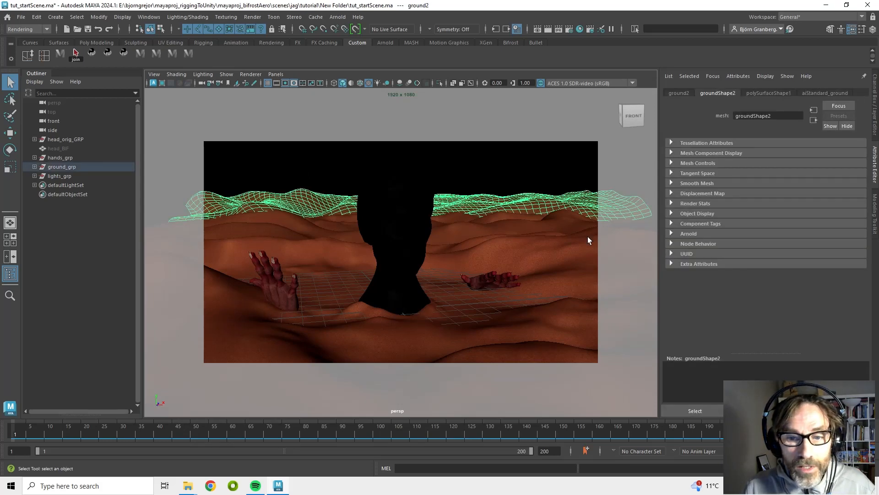
pyautogui.click(69, 169)
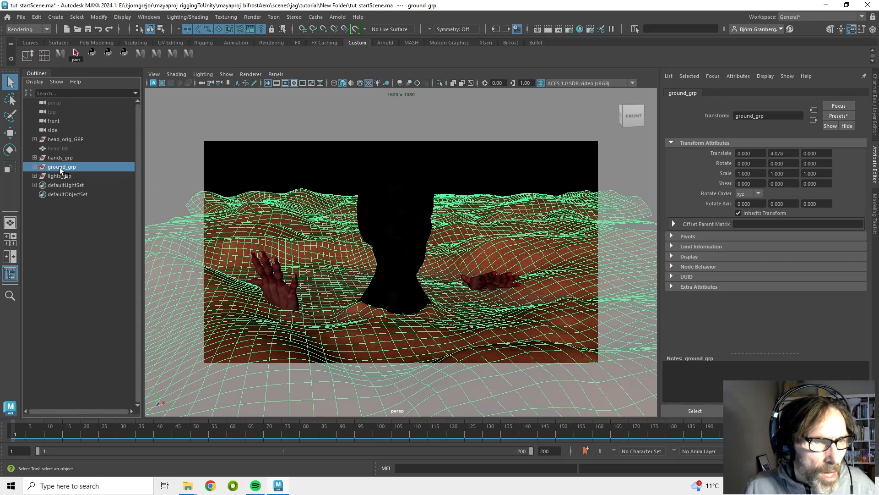
pyautogui.click(40, 177)
pyautogui.click(35, 176)
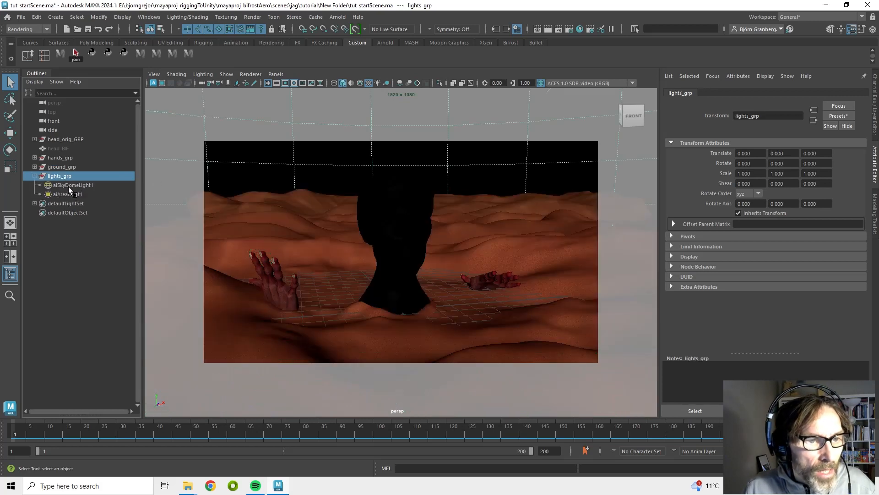
pyautogui.click(72, 185)
pyautogui.click(78, 195)
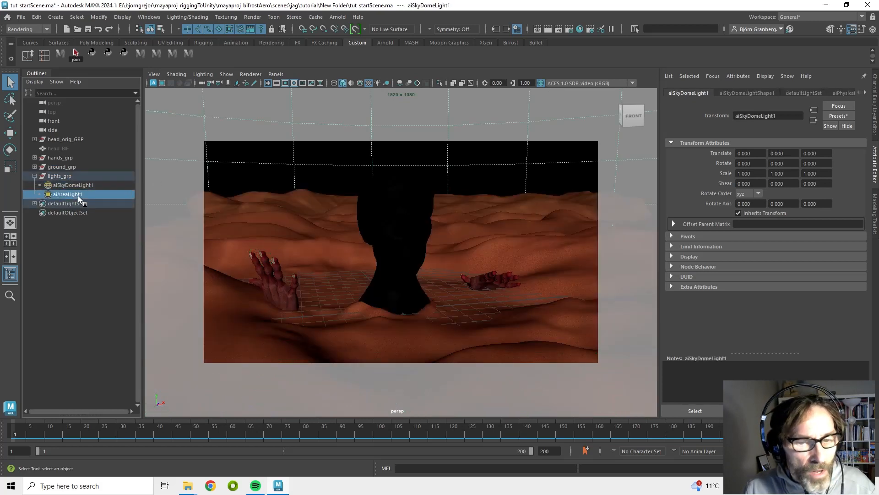
pyautogui.click(35, 176)
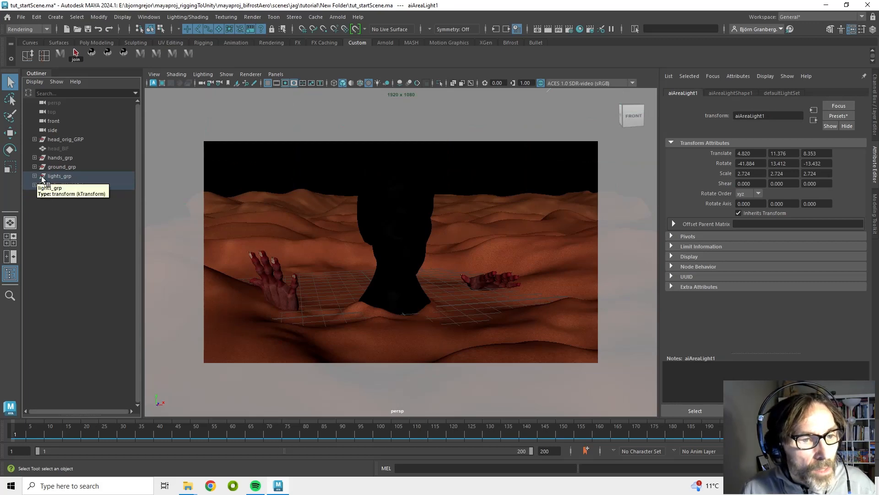
# Inspect the hands group and the head_orig mesh inside head_orig_GRP
pyautogui.click(58, 158)
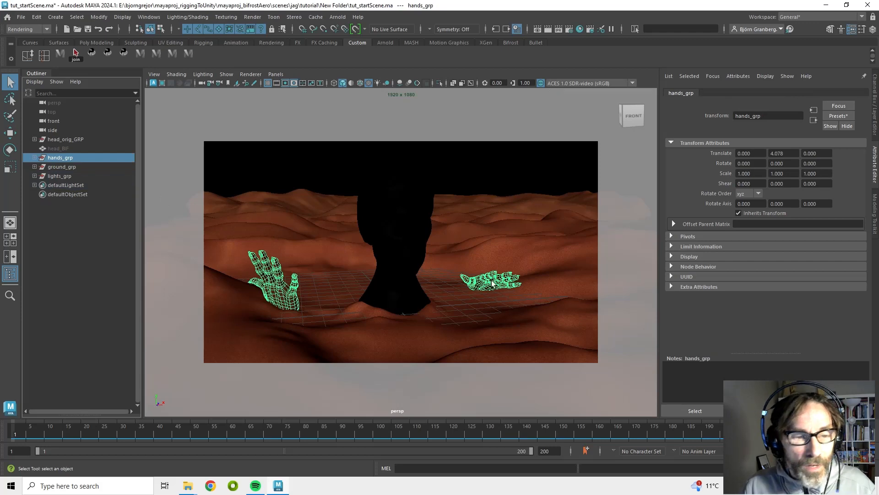
pyautogui.click(35, 139)
pyautogui.click(80, 150)
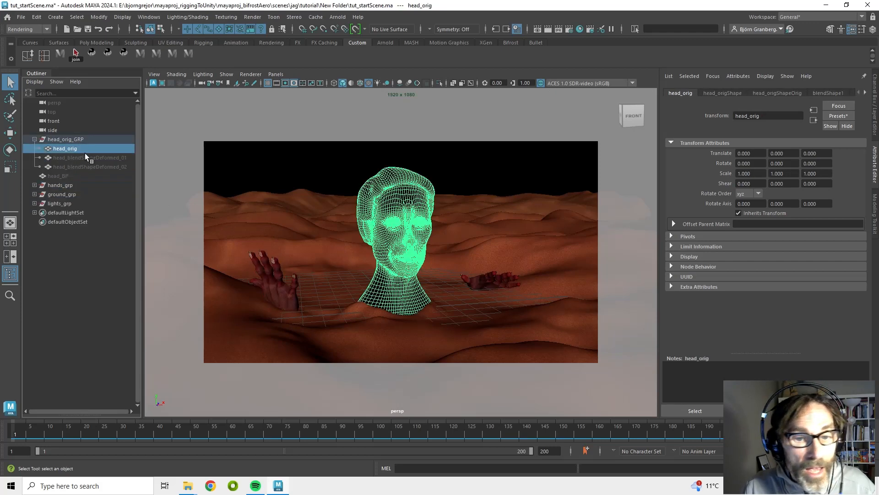
pyautogui.click(497, 177)
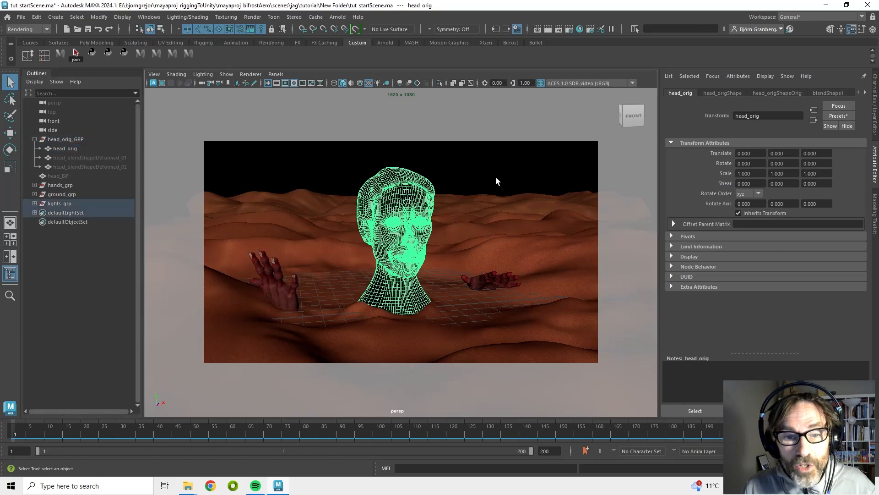
pyautogui.click(415, 204)
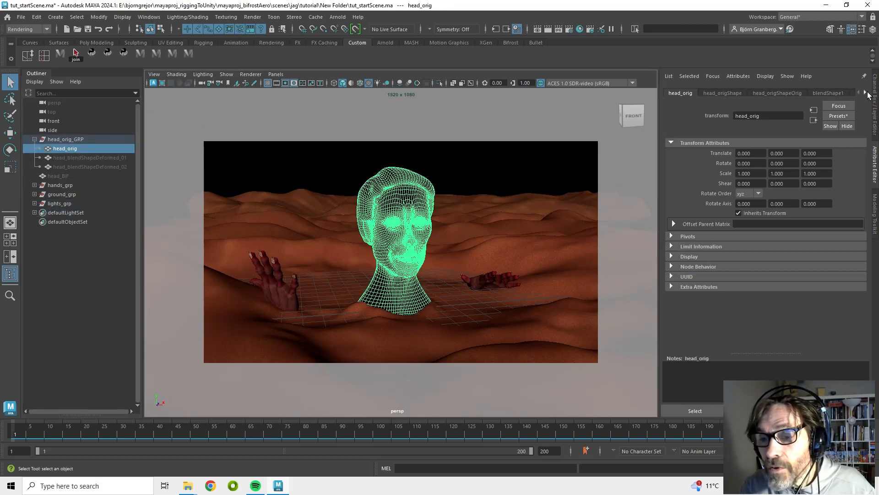
# Open the head's aiStandard_head_original material and review its Transmission and Geometry sections
pyautogui.click(867, 93)
pyautogui.click(828, 93)
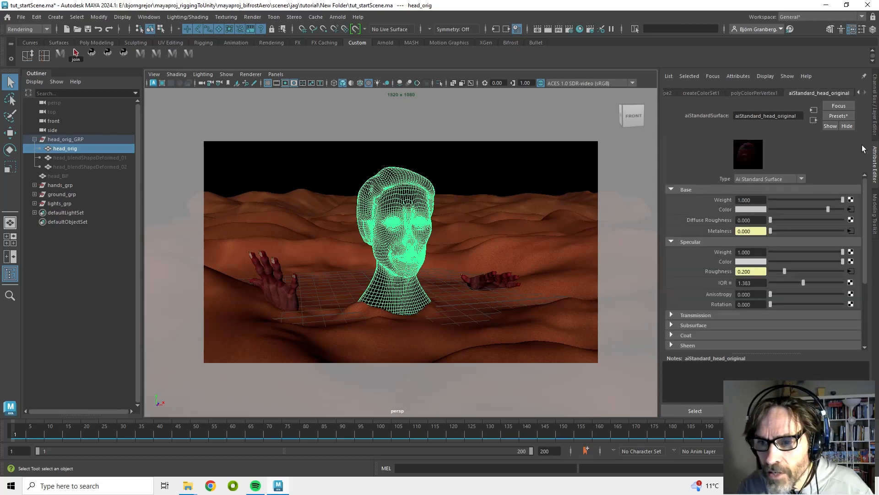
pyautogui.scroll(-2, 708, 296)
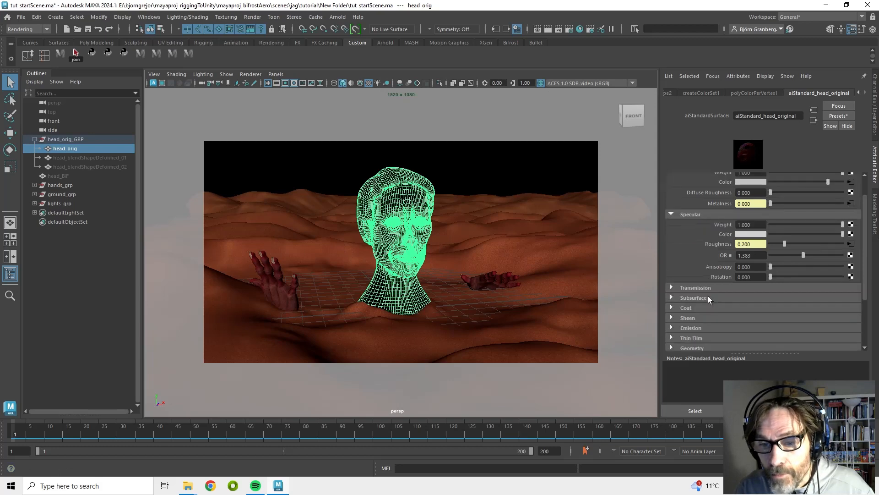
pyautogui.click(706, 287)
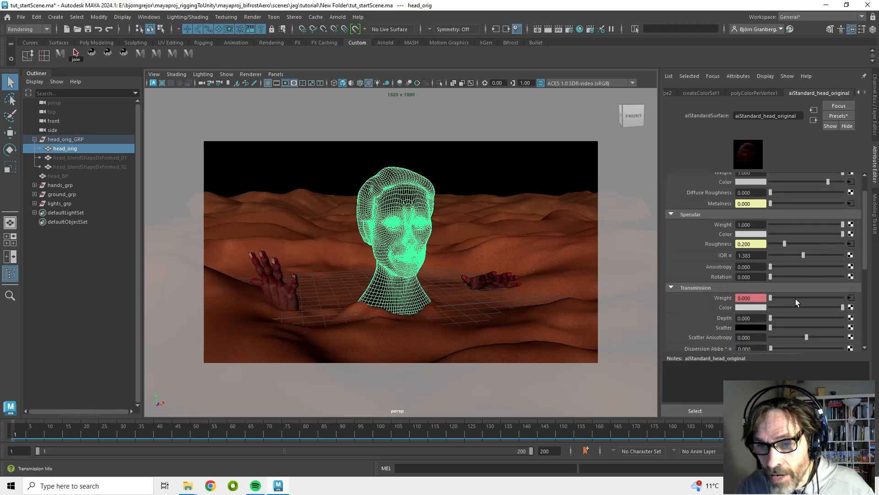
pyautogui.click(742, 288)
pyautogui.scroll(-5, 708, 279)
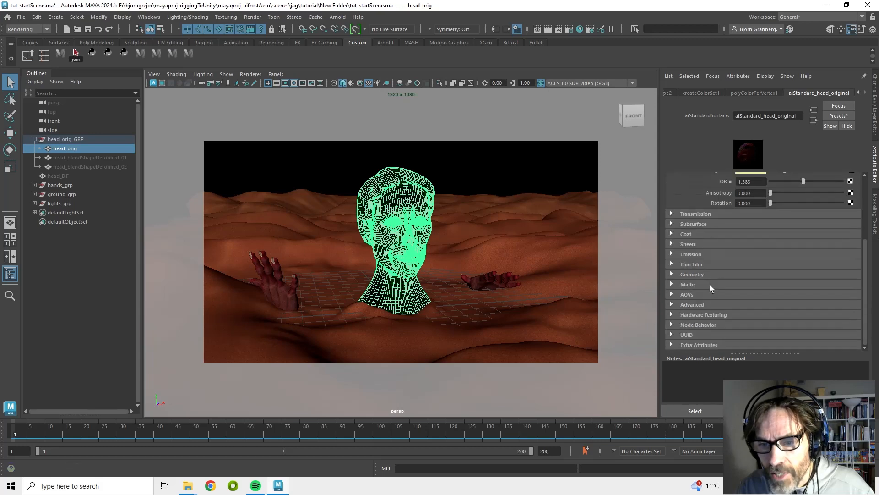
pyautogui.click(672, 273)
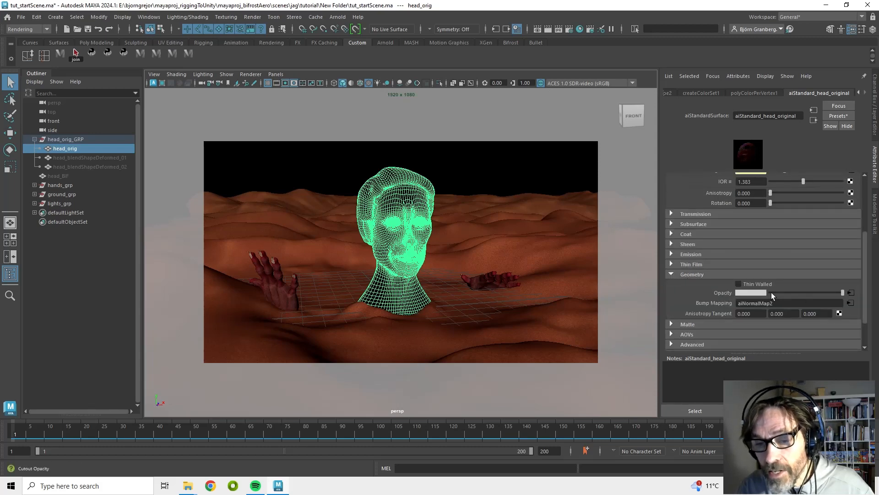
# Try setting the material's Opacity attribute to Ignore when Rendering, then undo it
pyautogui.rightClick(720, 293)
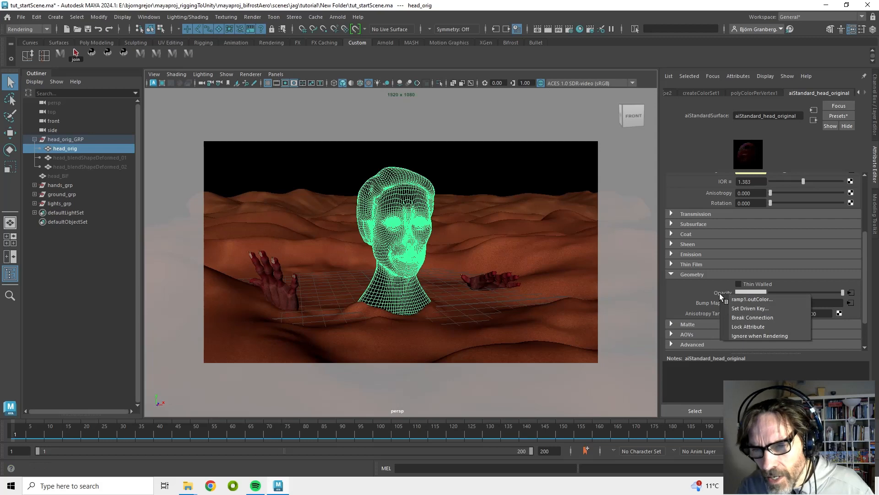
pyautogui.click(750, 336)
pyautogui.click(490, 227)
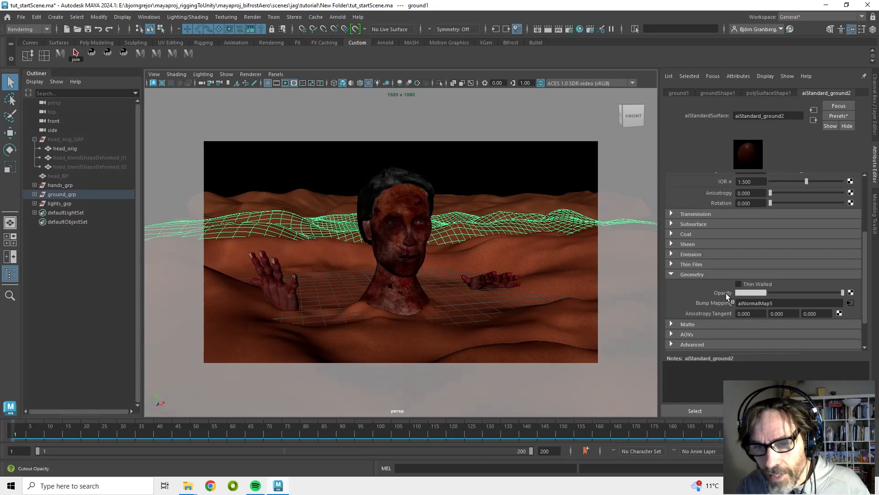
pyautogui.hotkey('ctrl', 'z')
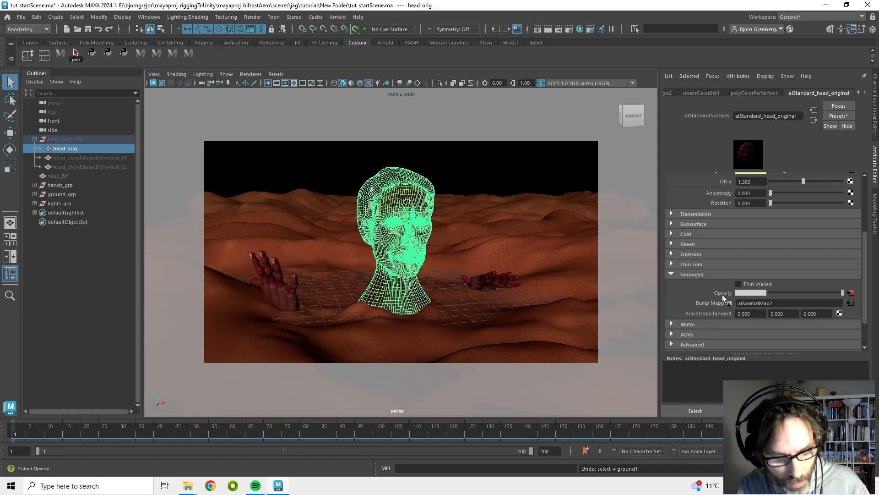
pyautogui.hotkey('ctrl', 'z')
# Isolate the head_orig mesh in the viewport and orbit around it
pyautogui.click(513, 261)
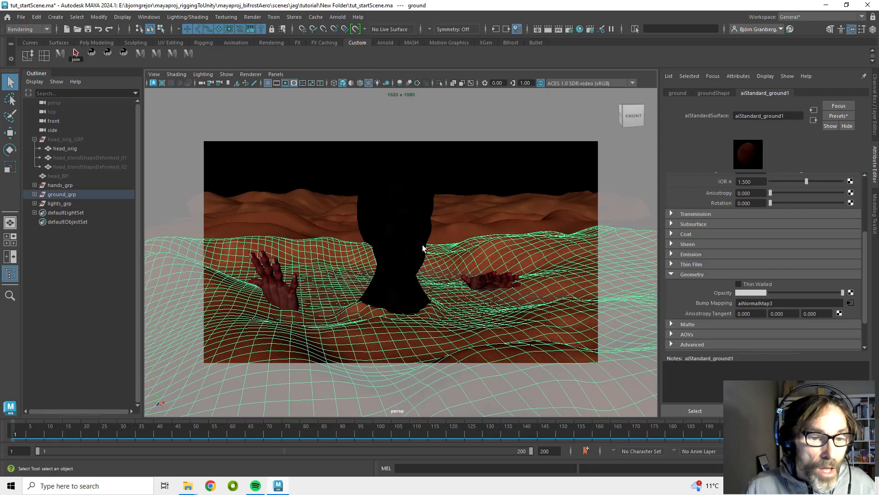
pyautogui.moveTo(14, 435)
pyautogui.mouseDown()
pyautogui.moveTo(104, 433)
pyautogui.moveTo(93, 435)
pyautogui.moveTo(130, 438)
pyautogui.moveTo(98, 443)
pyautogui.moveTo(130, 449)
pyautogui.moveTo(108, 450)
pyautogui.moveTo(147, 455)
pyautogui.mouseUp()
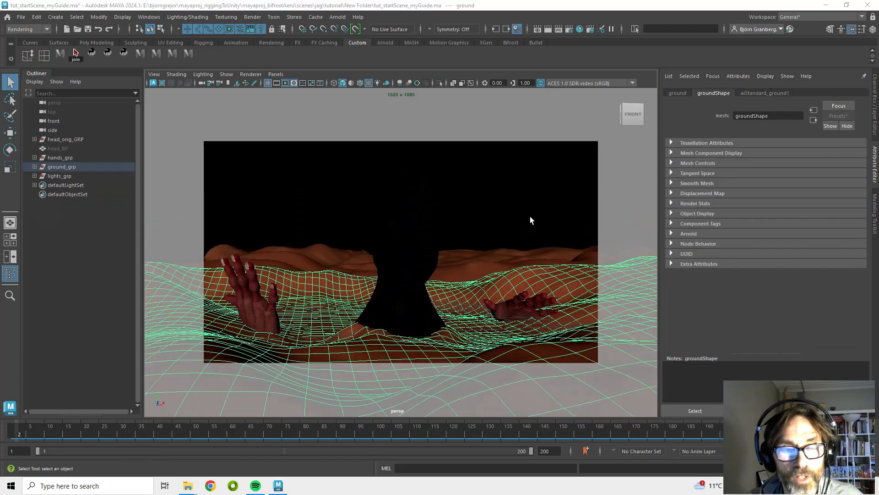
pyautogui.click(425, 224)
pyautogui.click(226, 75)
pyautogui.moveTo(248, 90)
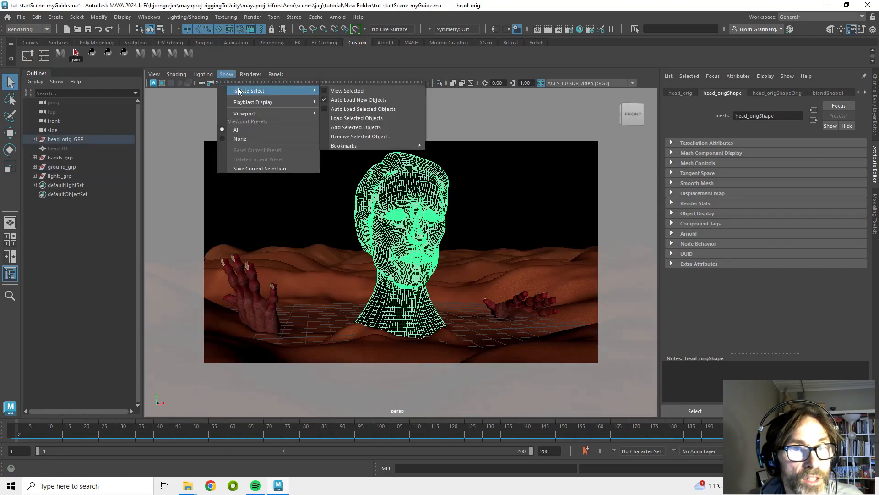
pyautogui.click(352, 92)
pyautogui.keyDown('alt'); pyautogui.moveTo(454, 247); pyautogui.dragTo(455, 286); pyautogui.keyUp('alt')
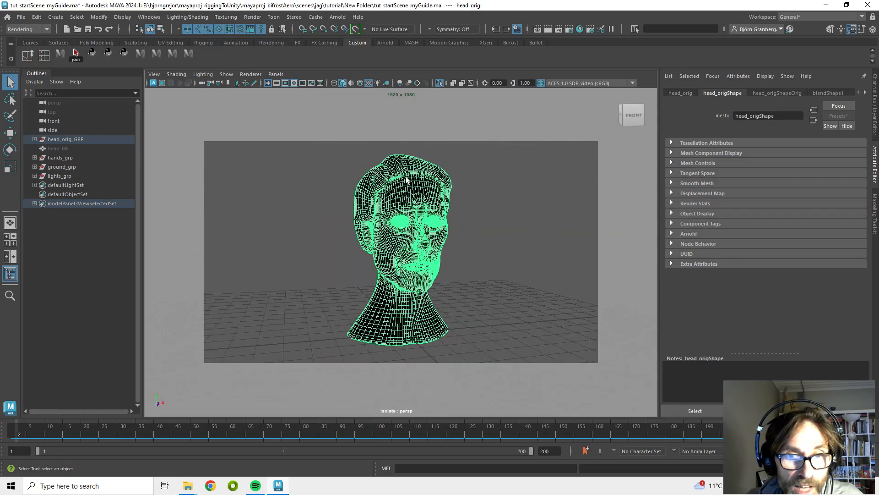
pyautogui.keyDown('alt'); pyautogui.moveTo(381, 302); pyautogui.dragTo(463, 259); pyautogui.keyUp('alt')
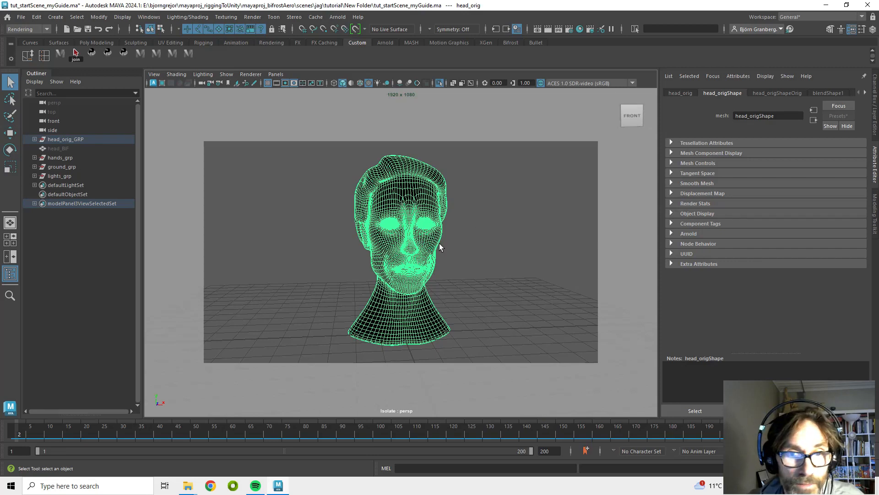
pyautogui.keyDown('alt'); pyautogui.moveTo(439, 247); pyautogui.dragTo(496, 268); pyautogui.keyUp('alt')
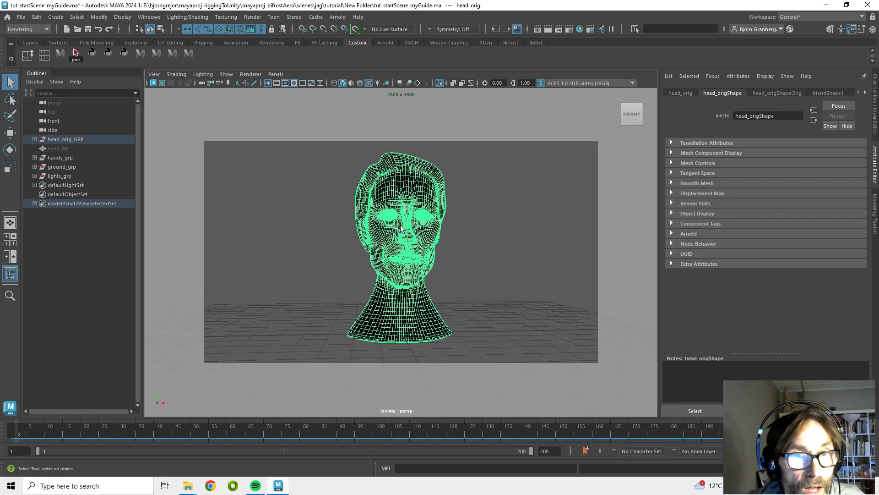
# Turn off Isolate Select to show the whole scene again
pyautogui.click(227, 74)
pyautogui.moveTo(256, 91)
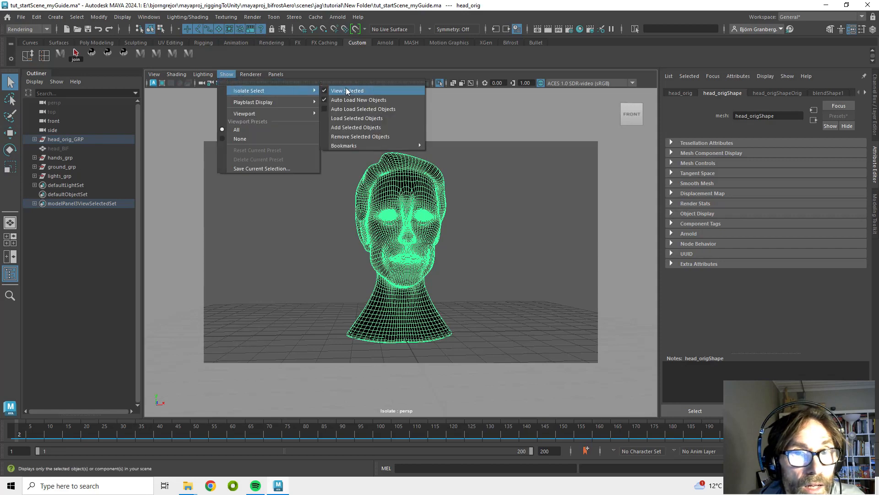
pyautogui.click(347, 91)
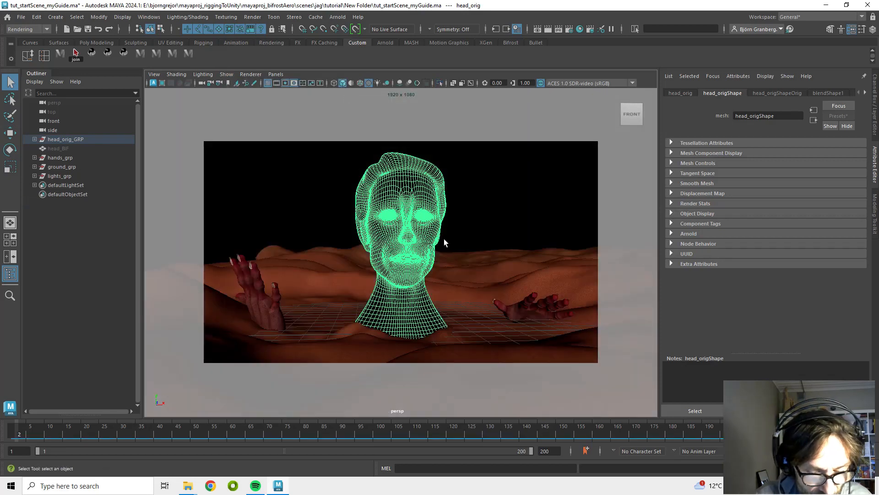
# Hide head_orig and unhide the head_BIF mesh, returning to frame 1
pyautogui.hotkey('ctrl', 'h')
pyautogui.click(70, 149)
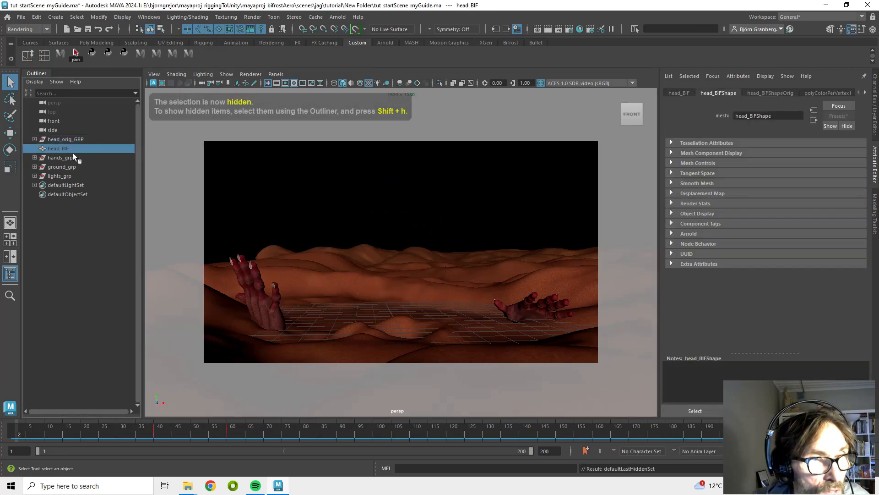
pyautogui.hotkey('shift', 'h')
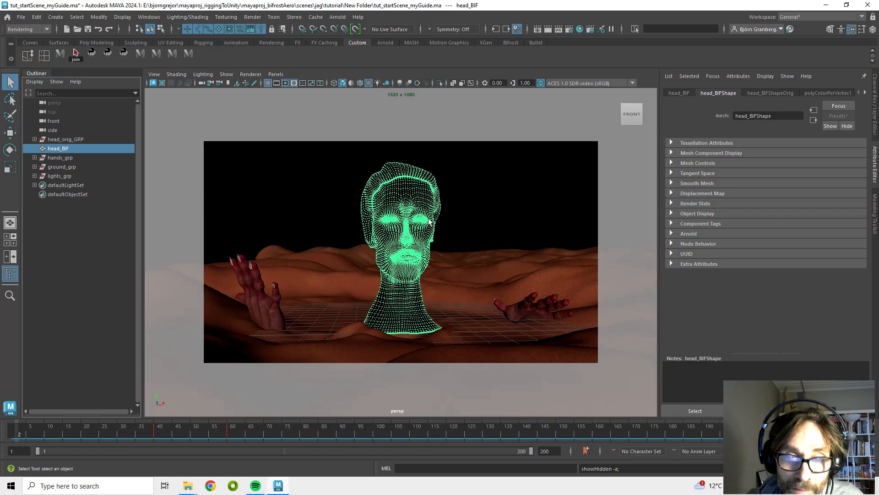
pyautogui.click(23, 432)
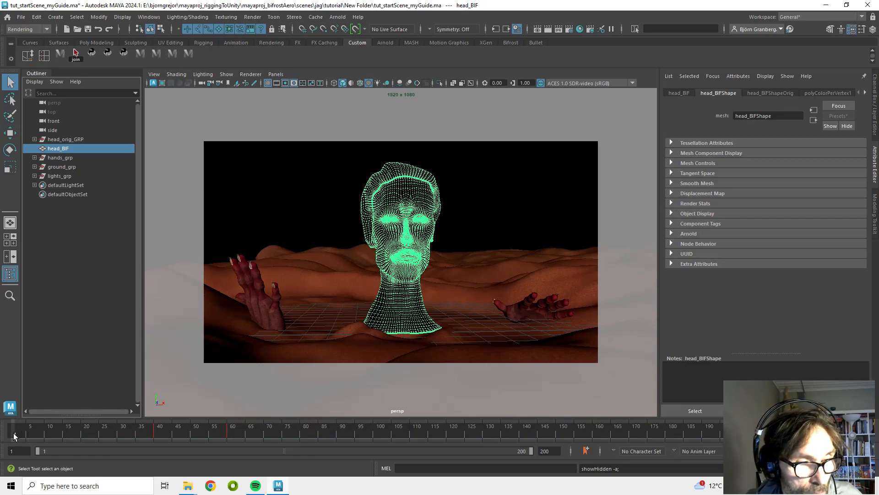
# Assign a new Standard Surface material to the head_BIF mesh at frame 1
pyautogui.moveTo(58, 438); pyautogui.dragTo(14, 435)
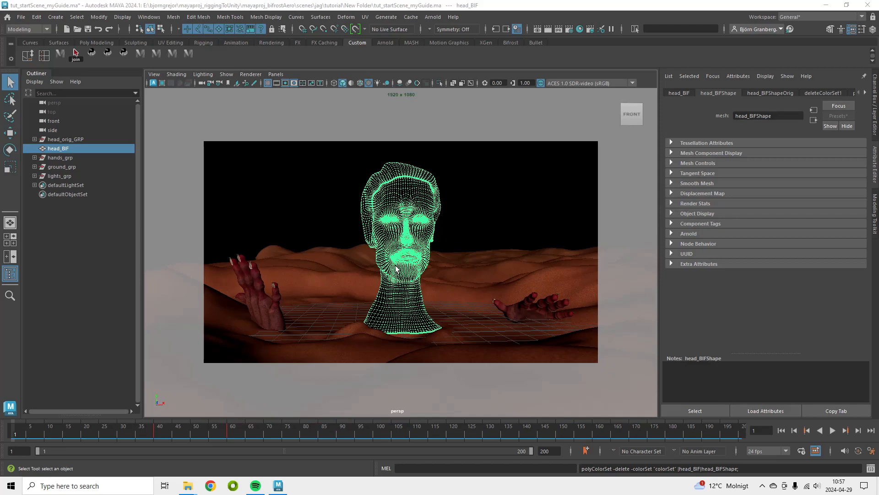
pyautogui.rightClick(411, 192)
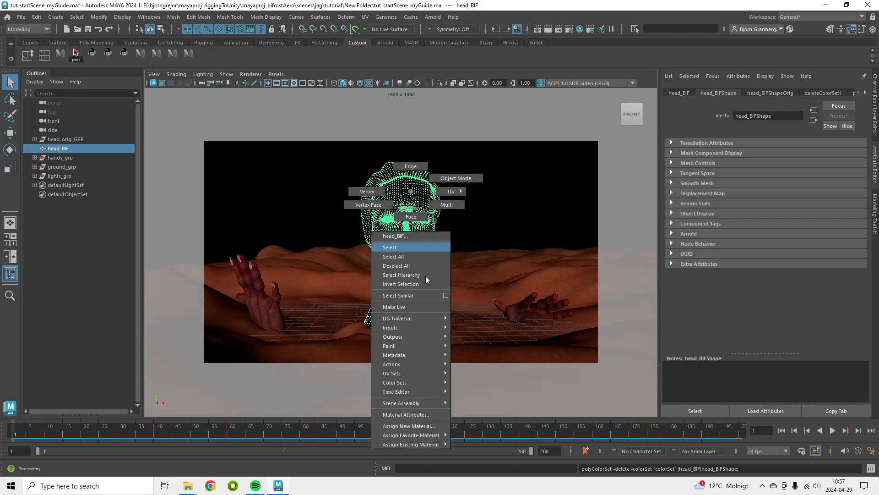
pyautogui.click(431, 427)
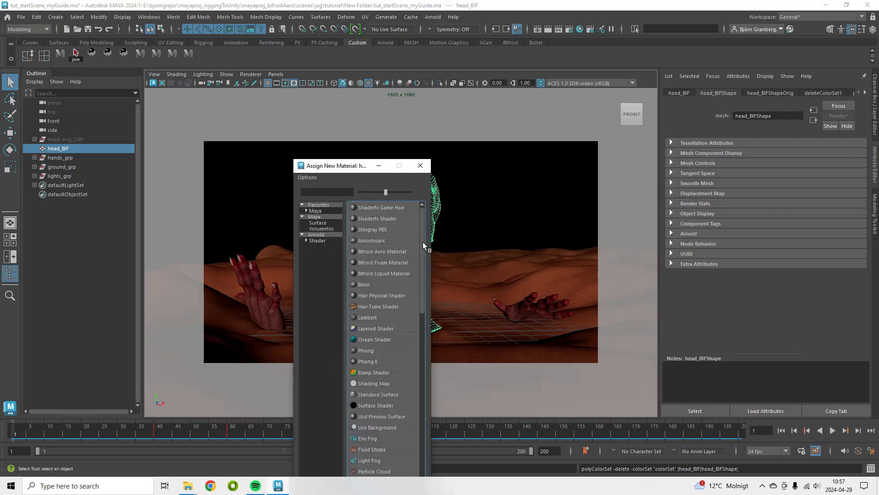
pyautogui.click(326, 216)
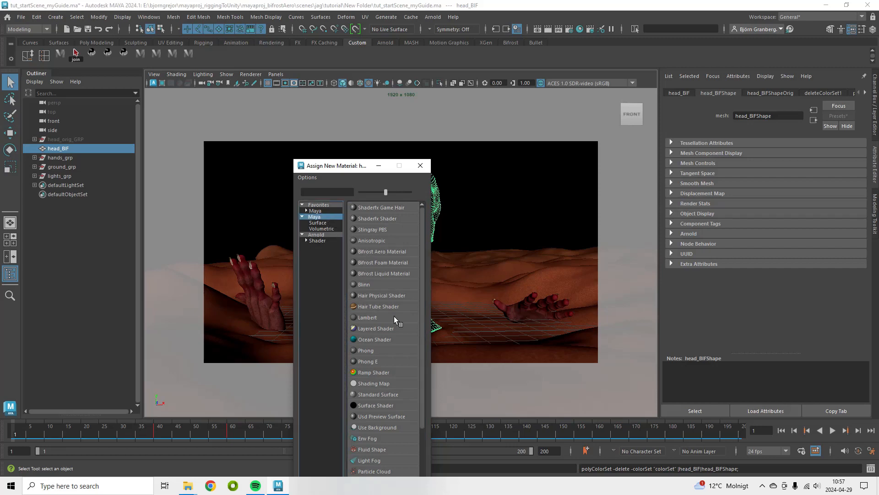
pyautogui.click(385, 395)
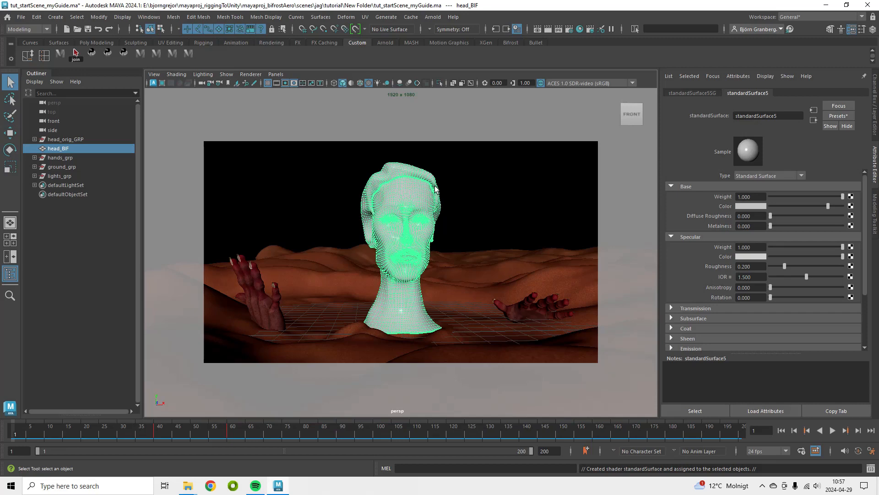
# Open the Color Set Editor and create a new empty RGB color set on head_BIF, making it current
pyautogui.click(267, 19)
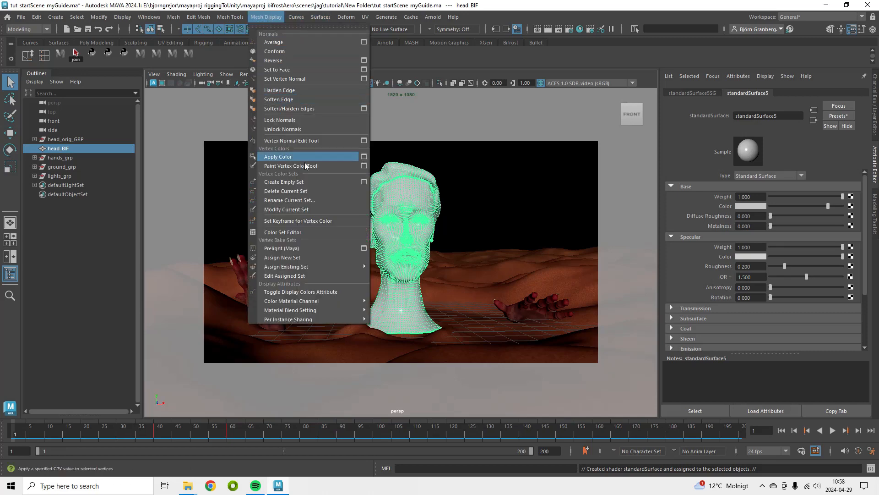
pyautogui.click(297, 233)
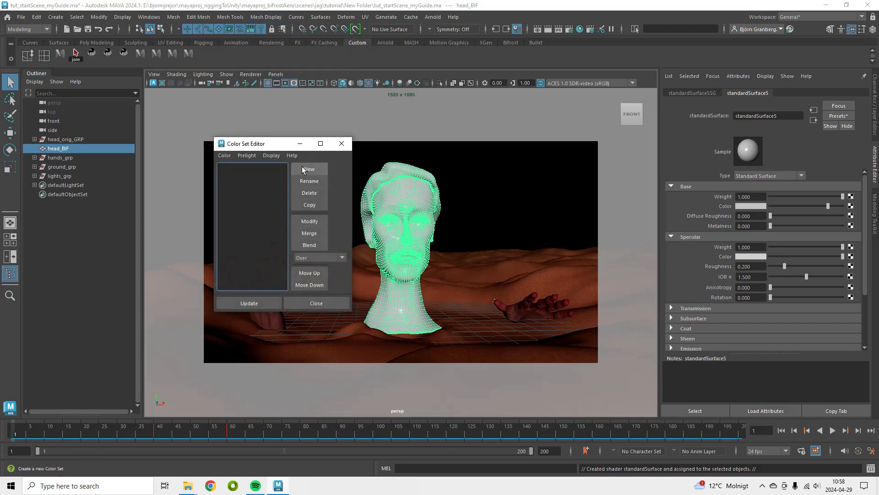
pyautogui.click(315, 169)
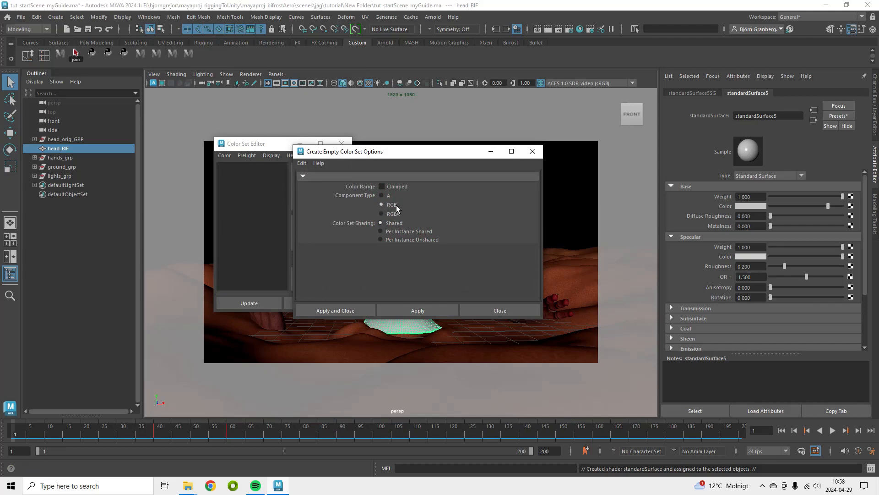
pyautogui.click(398, 309)
pyautogui.click(499, 311)
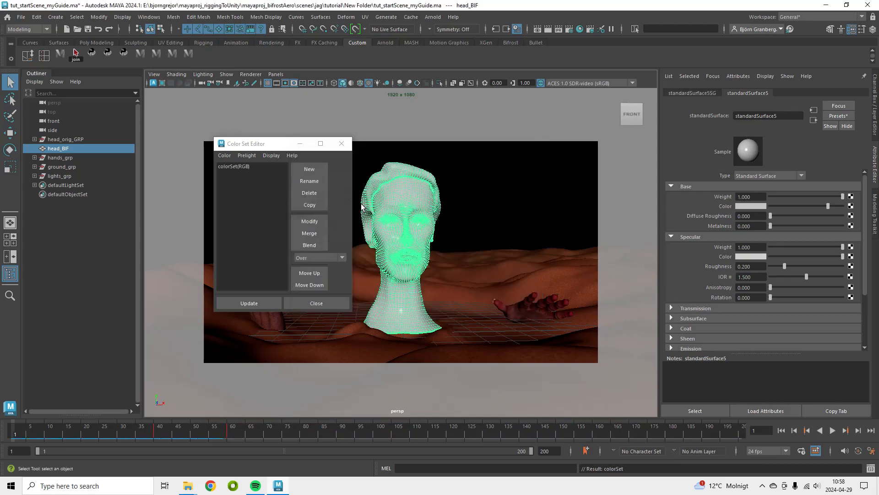
pyautogui.click(225, 167)
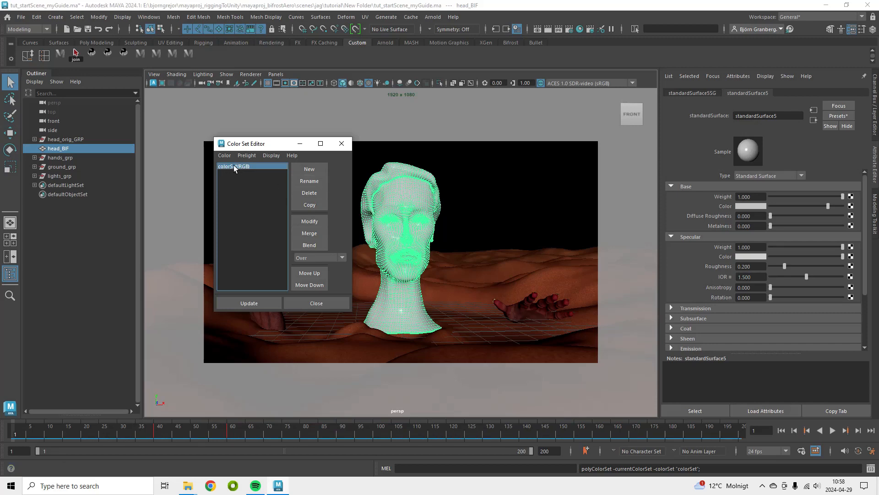
pyautogui.click(331, 303)
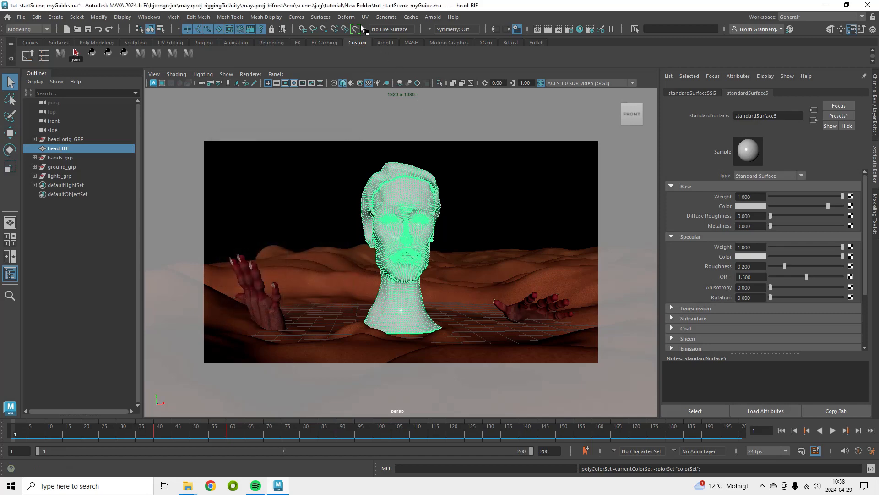
# In the Paint Vertex Color Tool settings, import jag_lowres_aiStandardSurface1_BaseColor.png from the scary02_pbr folder as an attribute map
pyautogui.click(268, 17)
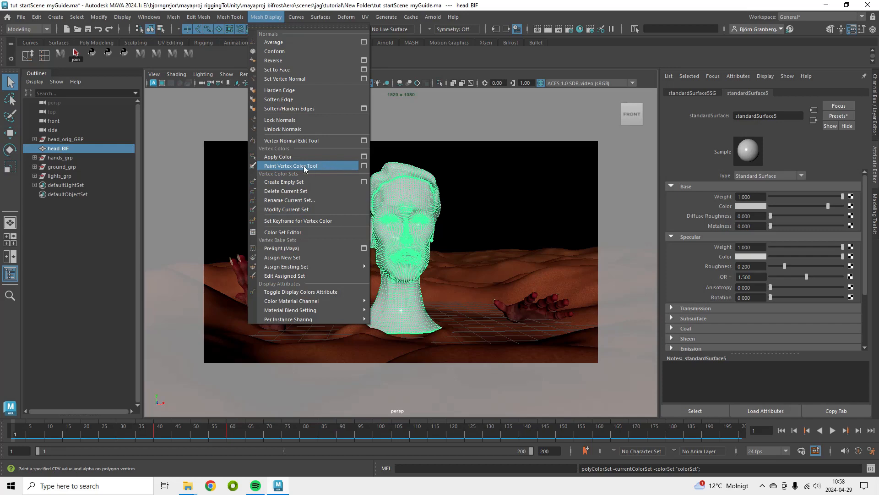
pyautogui.click(365, 166)
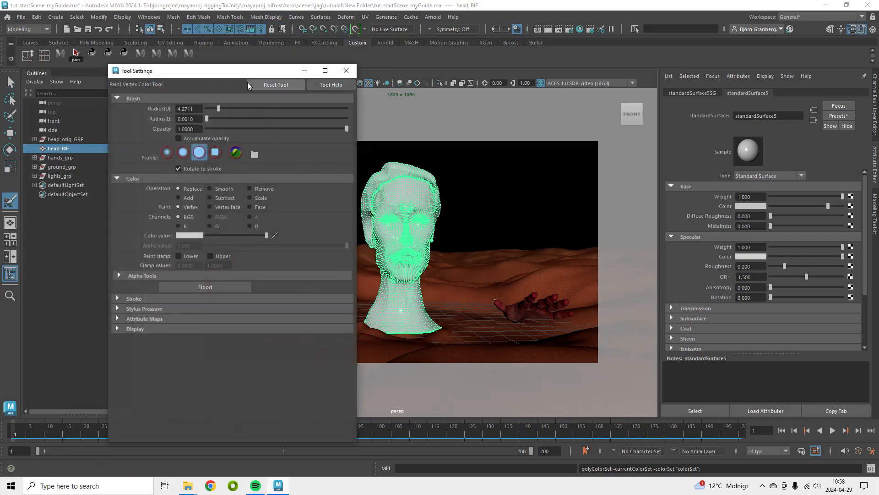
pyautogui.moveTo(238, 68); pyautogui.dragTo(198, 42)
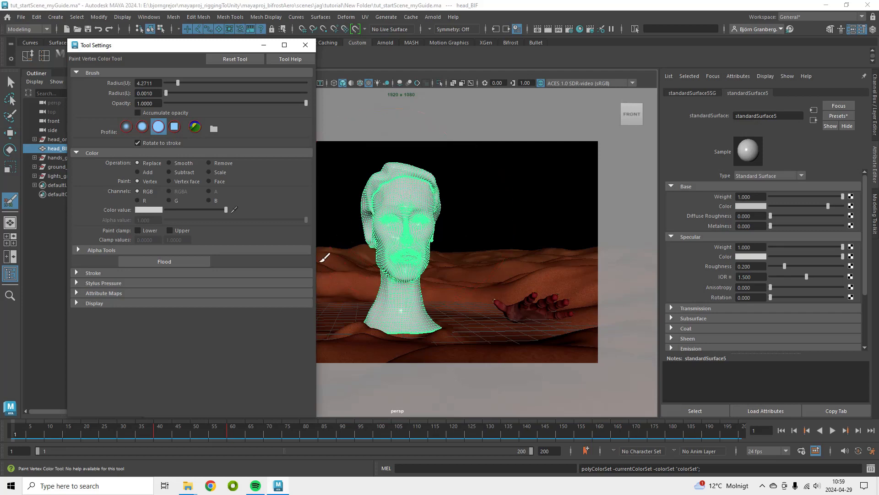
pyautogui.click(90, 294)
pyautogui.click(106, 303)
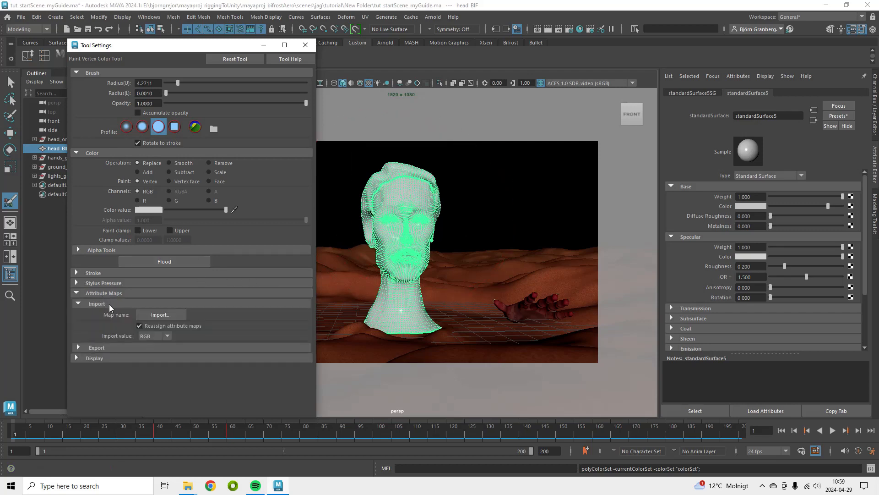
pyautogui.click(161, 315)
pyautogui.doubleClick(277, 215)
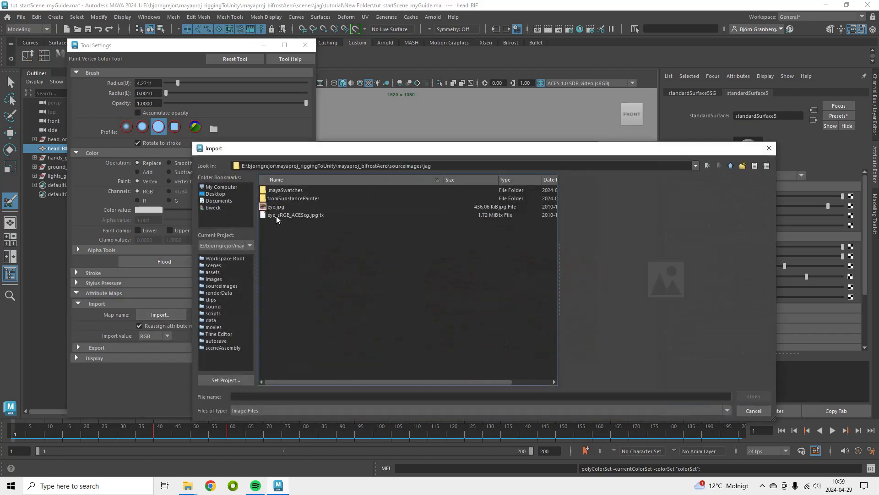
pyautogui.doubleClick(305, 197)
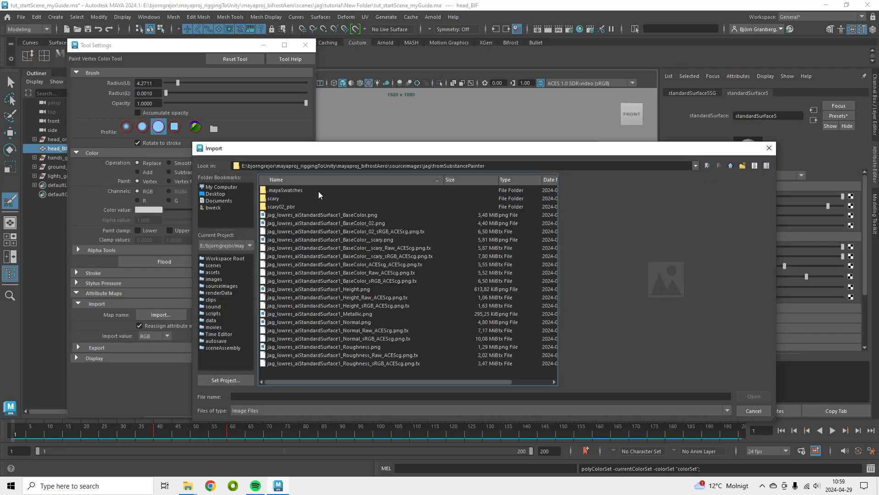
pyautogui.doubleClick(283, 207)
pyautogui.click(353, 191)
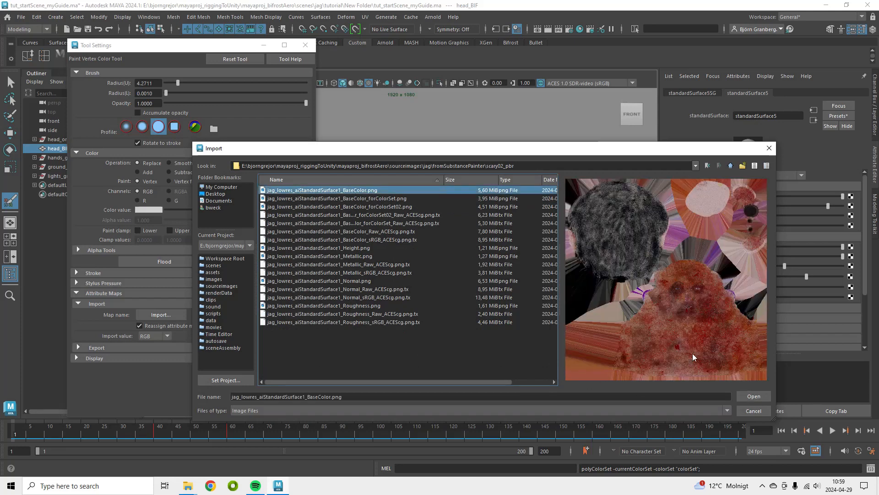
pyautogui.click(754, 397)
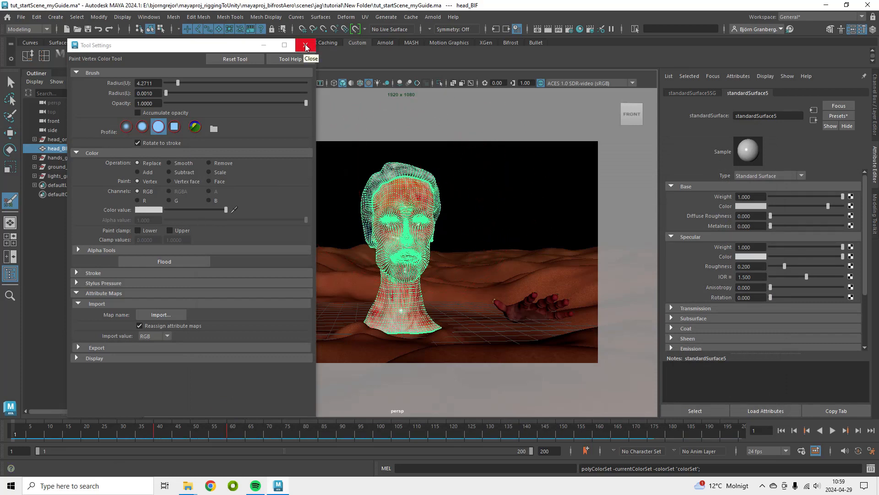
pyautogui.click(306, 47)
# Orbit around the head to examine the imported vertex colors
pyautogui.click(11, 84)
pyautogui.click(368, 252)
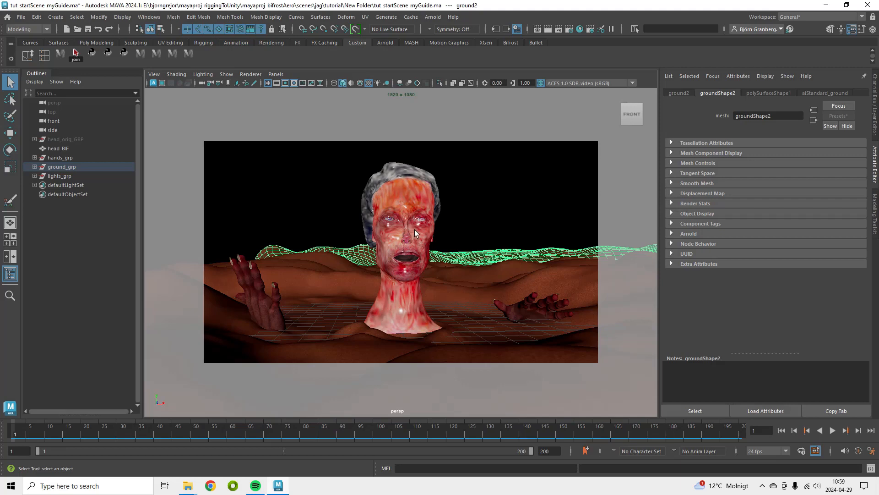
pyautogui.keyDown('alt'); pyautogui.moveTo(395, 271); pyautogui.dragTo(416, 274); pyautogui.keyUp('alt')
pyautogui.keyDown('alt'); pyautogui.moveTo(415, 274); pyautogui.dragTo(482, 298, button='right'); pyautogui.keyUp('alt')
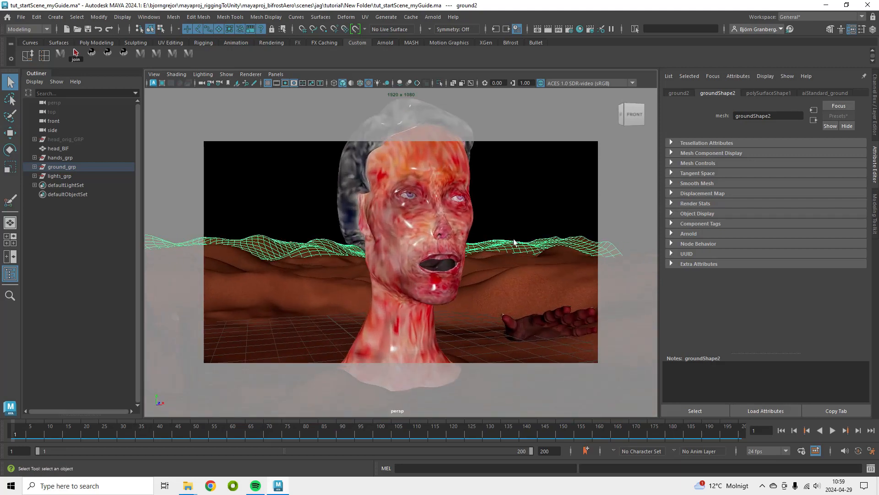
pyautogui.keyDown('alt'); pyautogui.moveTo(513, 239); pyautogui.dragTo(507, 283, button='middle'); pyautogui.keyUp('alt')
pyautogui.keyDown('alt'); pyautogui.moveTo(507, 283); pyautogui.dragTo(475, 282); pyautogui.keyUp('alt')
pyautogui.click(407, 233)
pyautogui.keyDown('alt'); pyautogui.moveTo(398, 276); pyautogui.dragTo(452, 213); pyautogui.keyUp('alt')
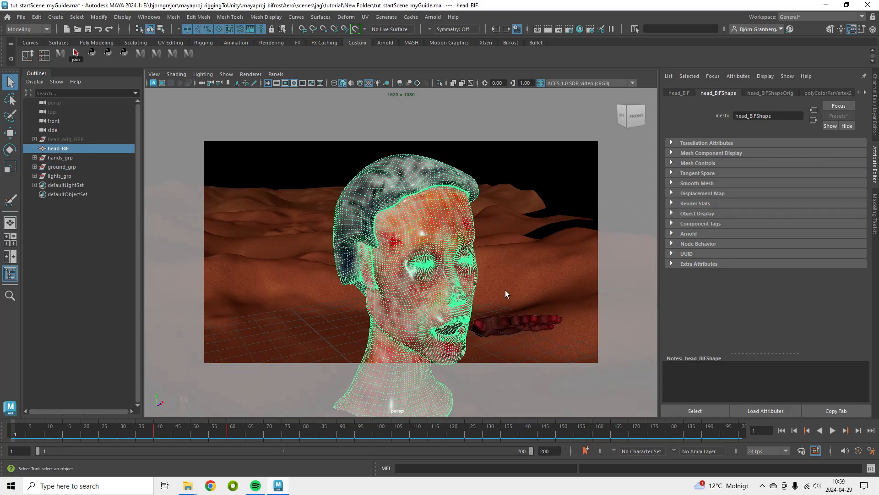
pyautogui.keyDown('alt'); pyautogui.moveTo(505, 290); pyautogui.dragTo(430, 266); pyautogui.keyUp('alt')
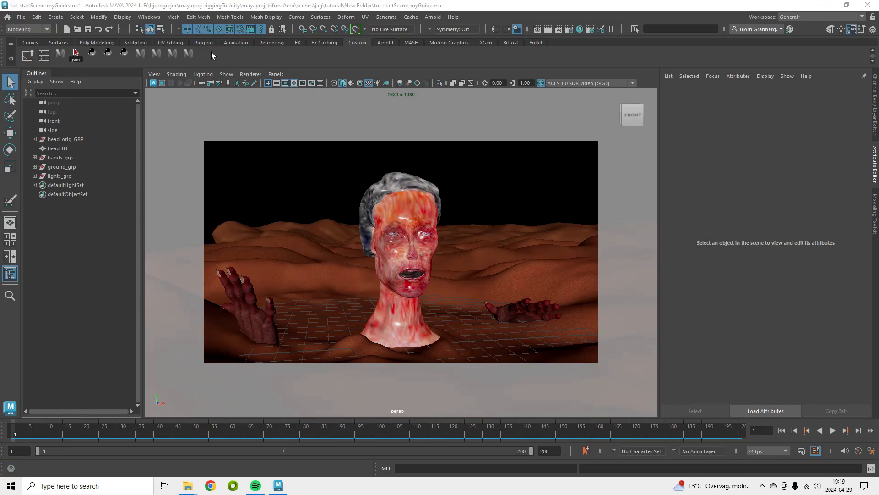
# Open the Bifrost Graph Editor, create a new graph, and delete its default input node
pyautogui.click(149, 16)
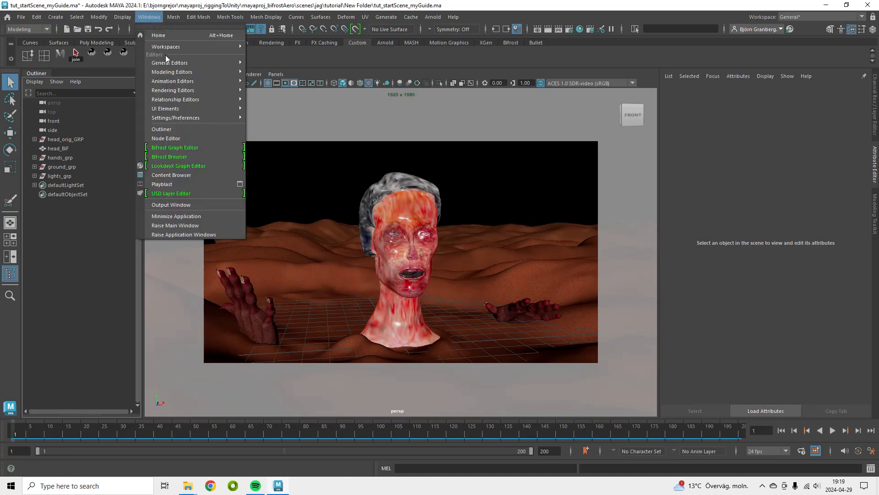
pyautogui.click(195, 148)
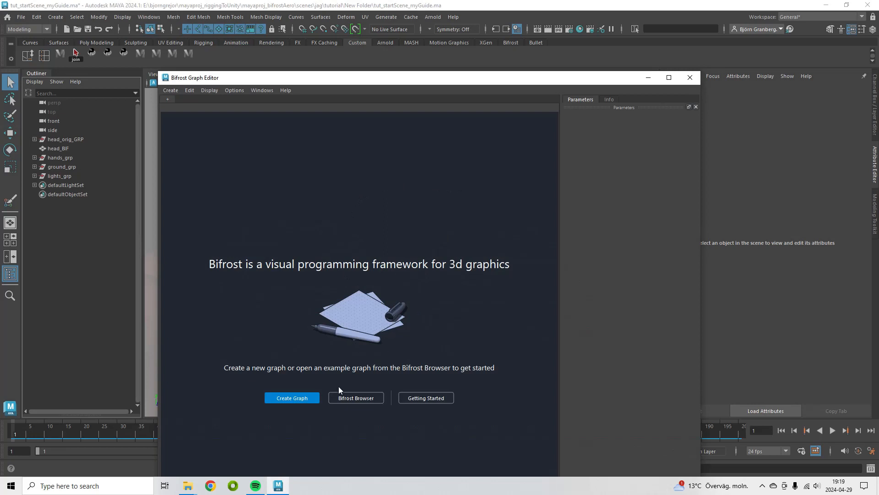
pyautogui.click(308, 398)
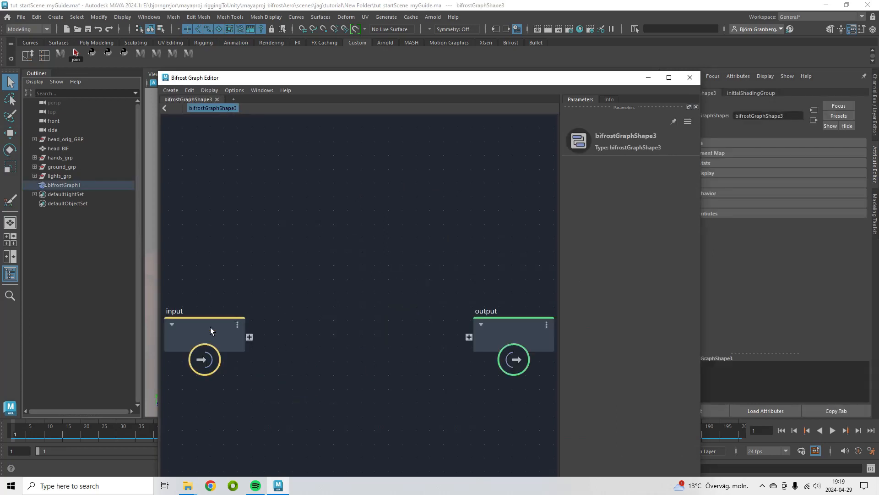
pyautogui.moveTo(211, 327); pyautogui.dragTo(251, 252)
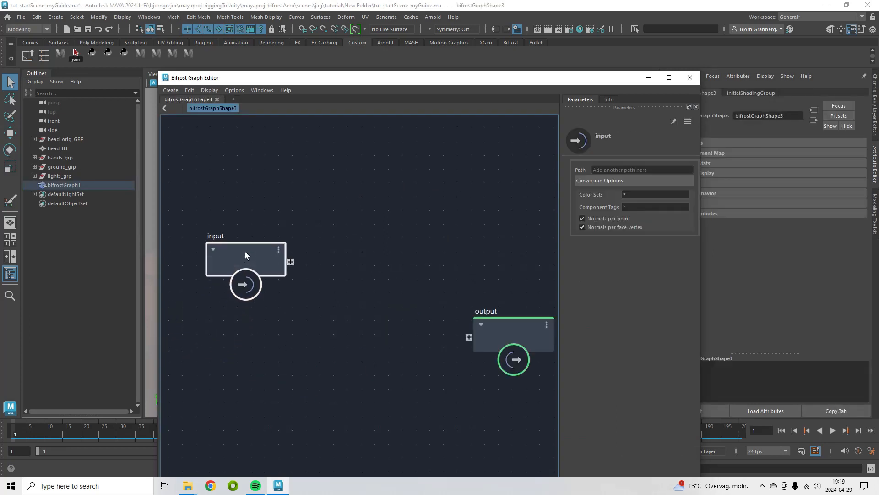
pyautogui.press('Delete')
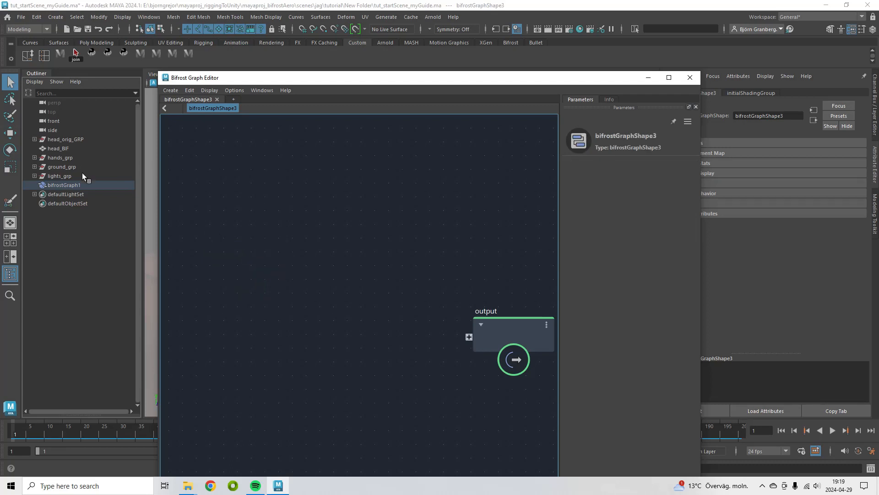
# Bring head_BIF into the Bifrost graph as an input node from the outliner
pyautogui.click(64, 150)
pyautogui.moveTo(259, 82); pyautogui.dragTo(418, 318)
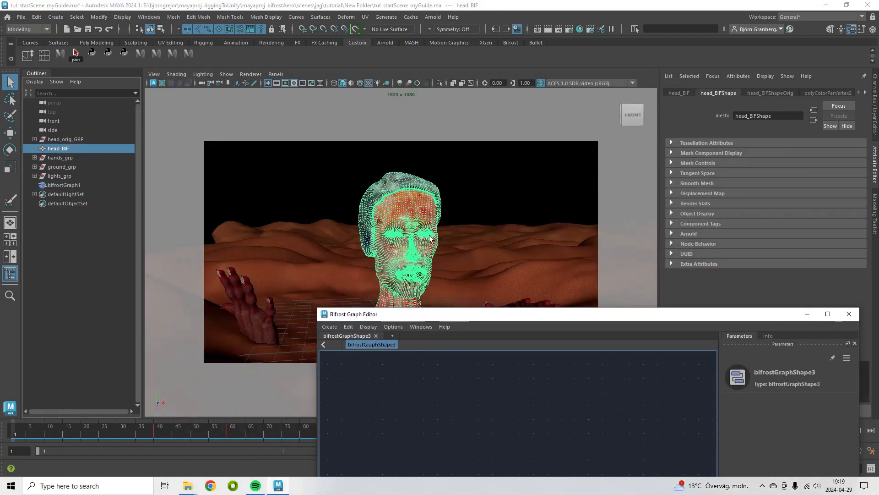
pyautogui.moveTo(486, 312); pyautogui.dragTo(328, 115)
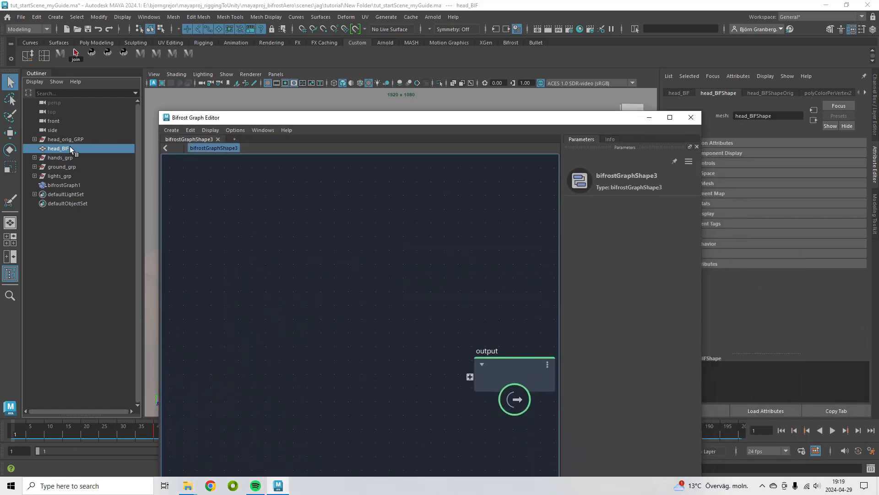
pyautogui.moveTo(70, 146); pyautogui.dragTo(238, 330)
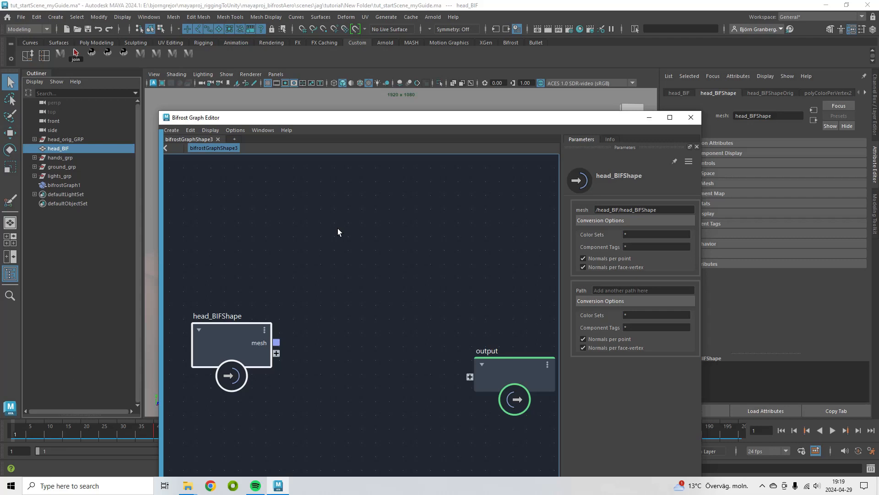
# Add a basic_aero_graph node to the graph and position it above the head input
pyautogui.press('Tab')
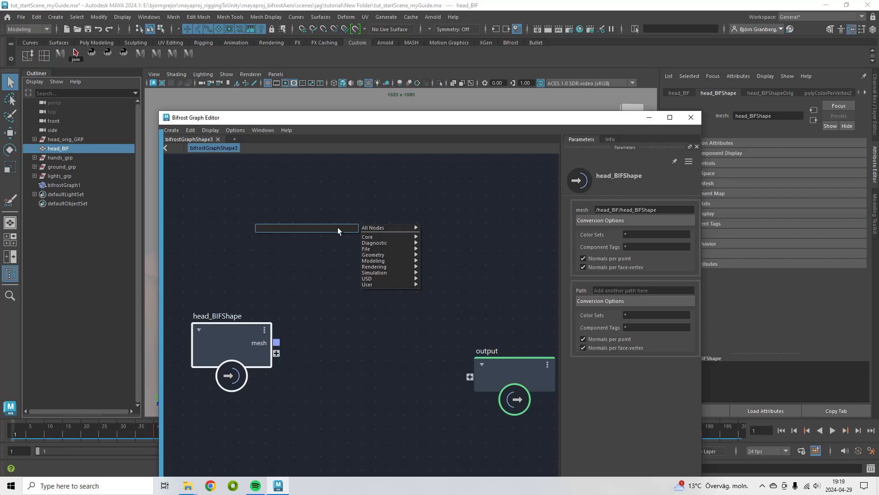
pyautogui.write('basic_')
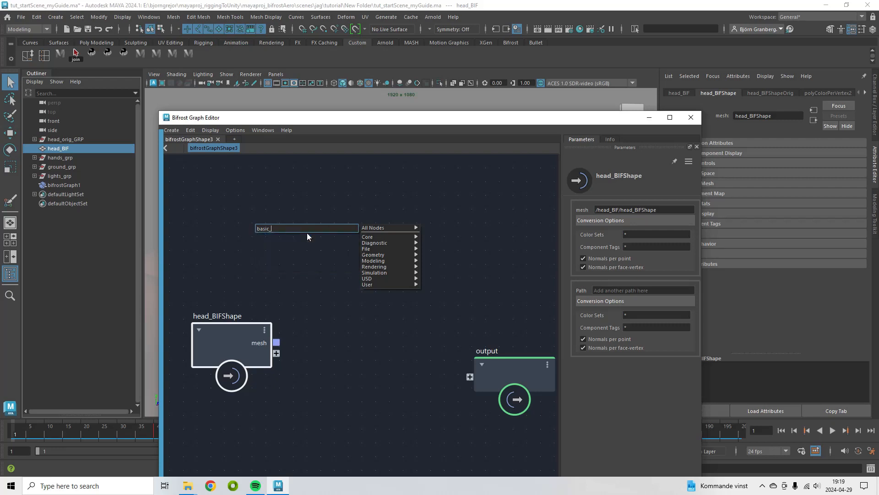
pyautogui.click(307, 235)
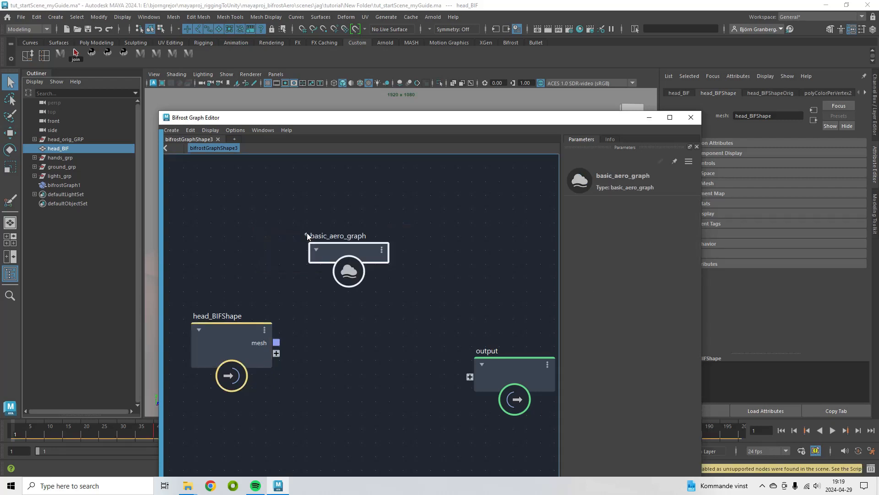
pyautogui.moveTo(366, 268); pyautogui.dragTo(376, 247)
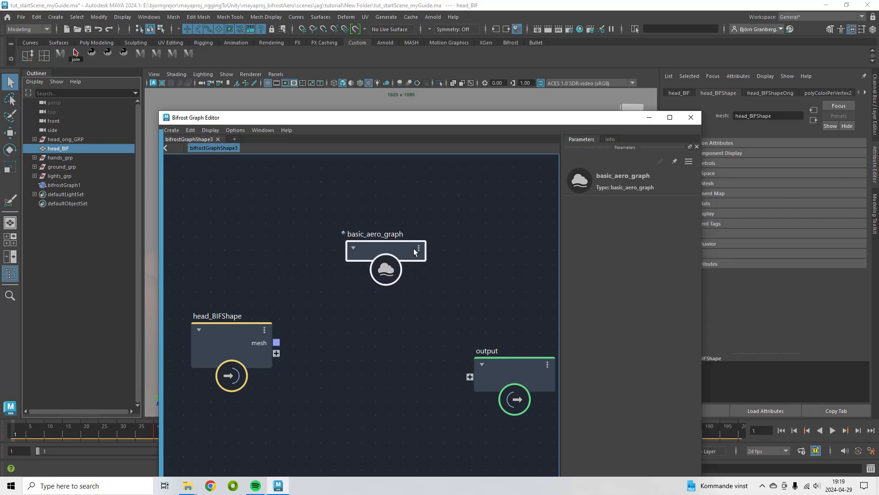
# Explode the basic_aero_graph compound into its individual nodes
pyautogui.rightClick(388, 246)
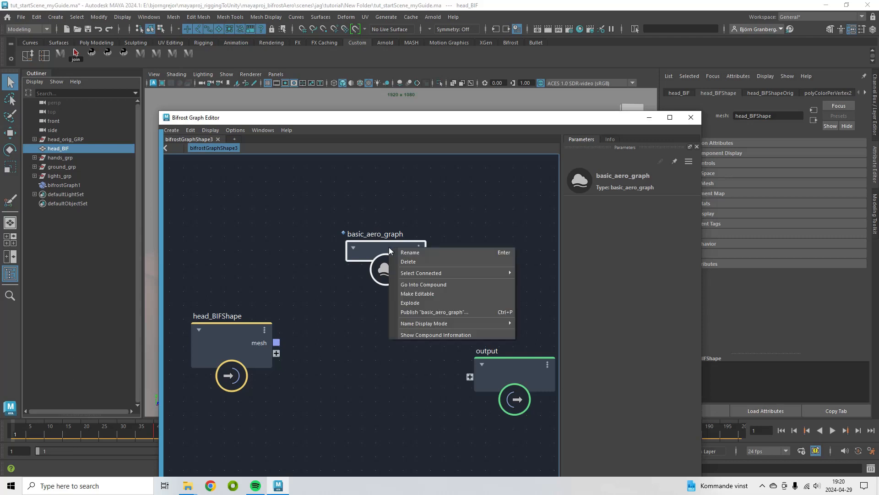
pyautogui.click(418, 303)
pyautogui.moveTo(483, 269); pyautogui.dragTo(476, 274, button='middle')
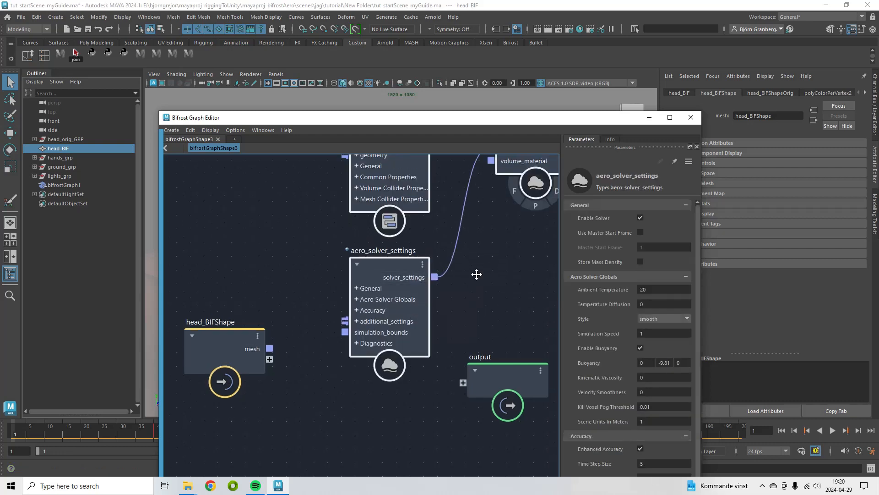
pyautogui.scroll(-6, 477, 274)
# Reposition the head_BIFShape input and the output node beside the exploded aero nodes
pyautogui.click(357, 298)
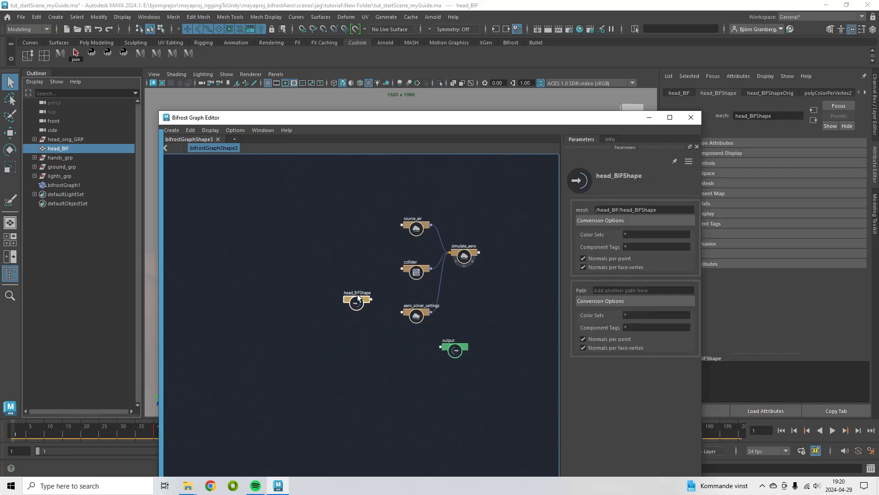
pyautogui.moveTo(357, 298); pyautogui.dragTo(352, 246)
pyautogui.moveTo(456, 348); pyautogui.dragTo(525, 255)
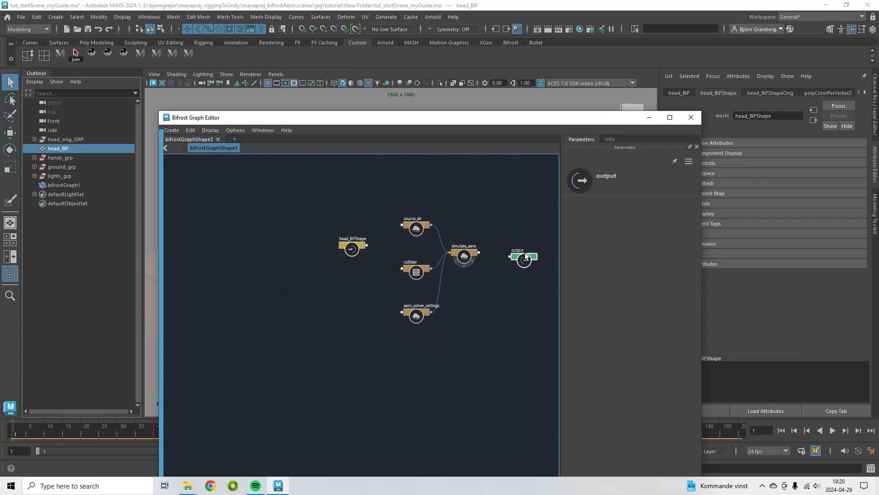
pyautogui.scroll(5, 525, 252)
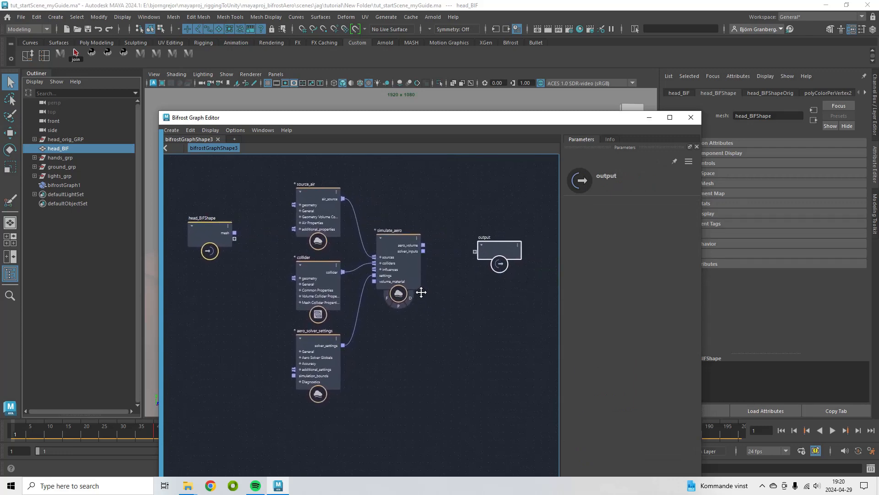
pyautogui.moveTo(421, 292); pyautogui.dragTo(419, 310, button='middle')
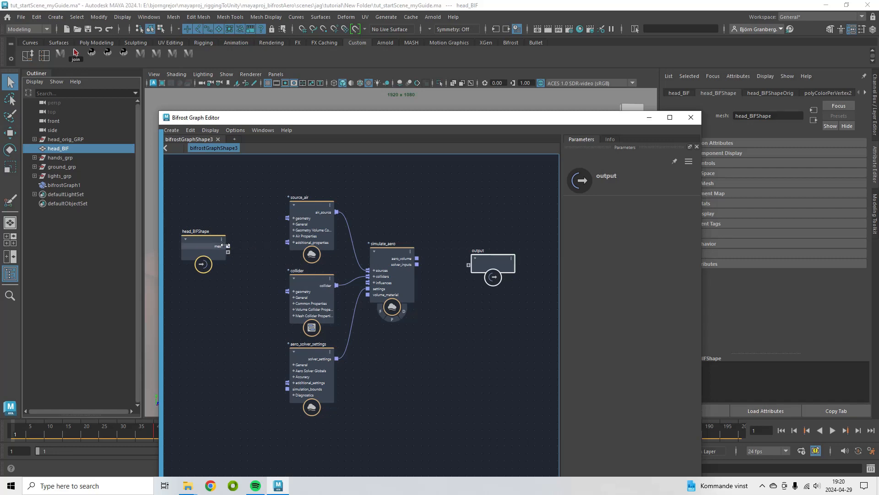
# Connect the head mesh to source_air's geometry and simulate_aero's aero_volume to the output node
pyautogui.moveTo(267, 219); pyautogui.dragTo(289, 217)
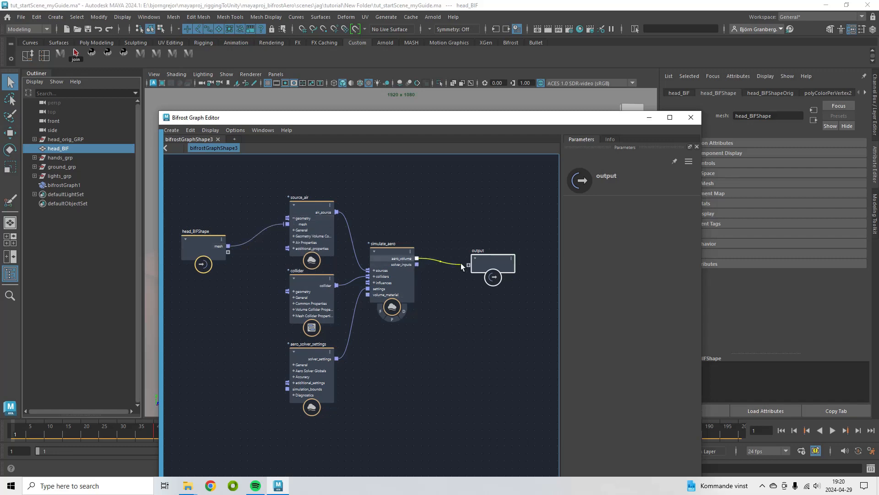
pyautogui.moveTo(460, 265); pyautogui.dragTo(471, 264)
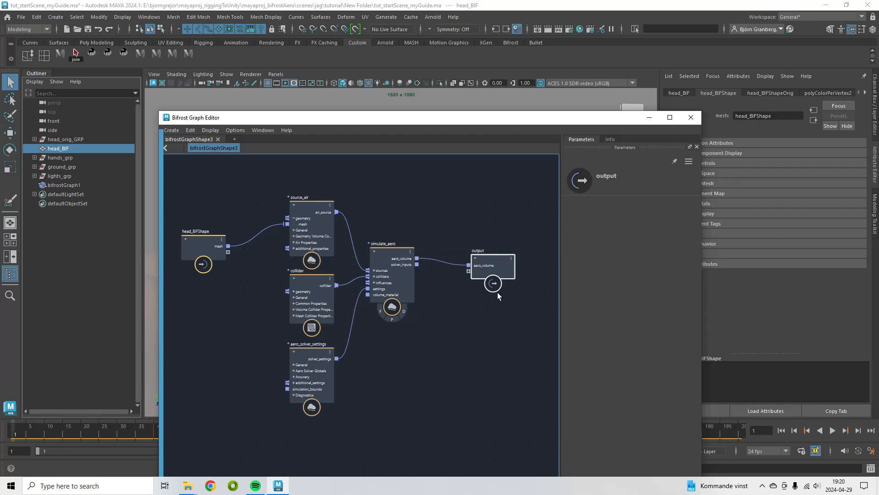
# Hide the head_BIF mesh in the viewport
pyautogui.click(649, 119)
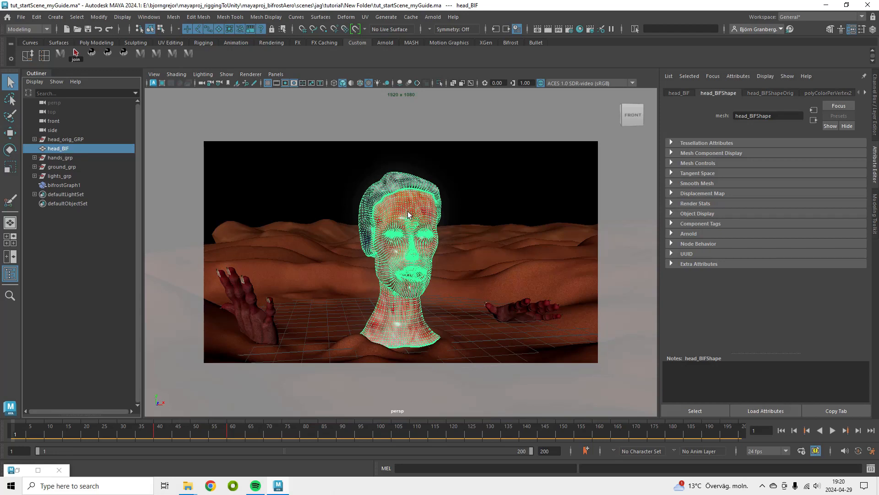
pyautogui.hotkey('ctrl', 'h')
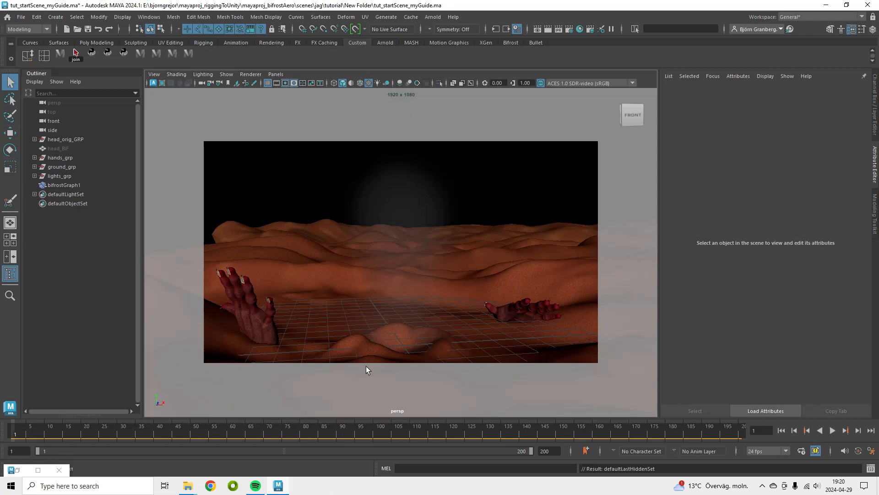
pyautogui.click(18, 470)
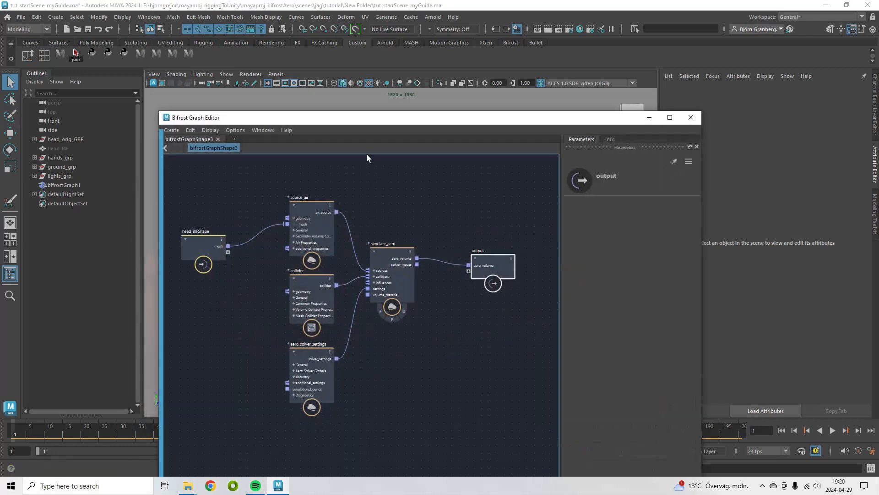
# Add a get_geo_property node to the graph and place it above the head input
pyautogui.moveTo(471, 165); pyautogui.dragTo(459, 179)
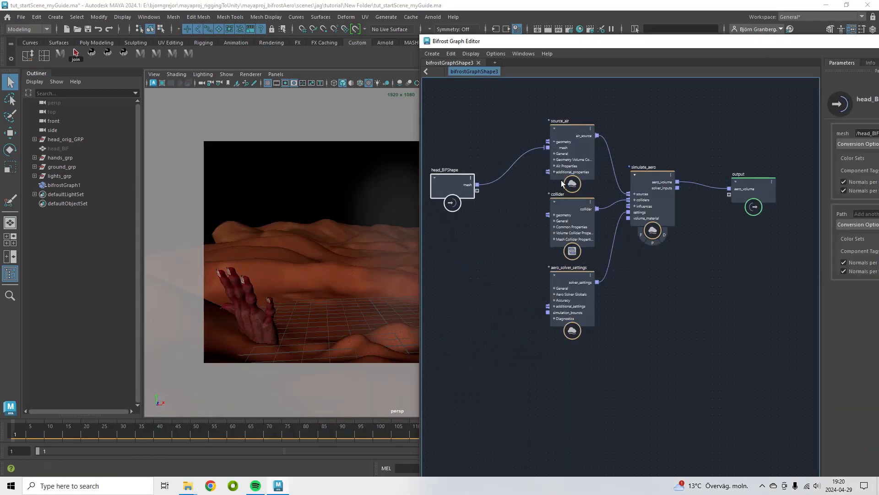
pyautogui.keyDown('alt'); pyautogui.moveTo(595, 195); pyautogui.dragTo(633, 244, button='middle'); pyautogui.keyUp('alt')
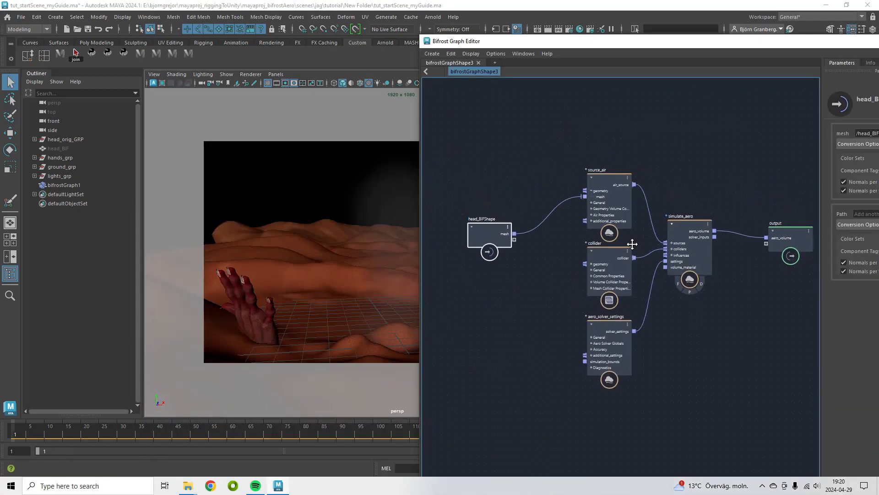
pyautogui.moveTo(481, 240); pyautogui.dragTo(462, 232)
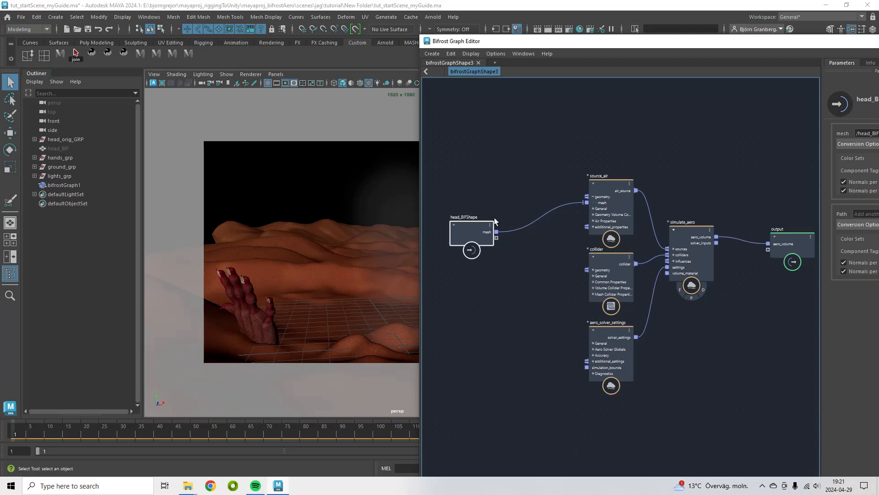
pyautogui.click(519, 170)
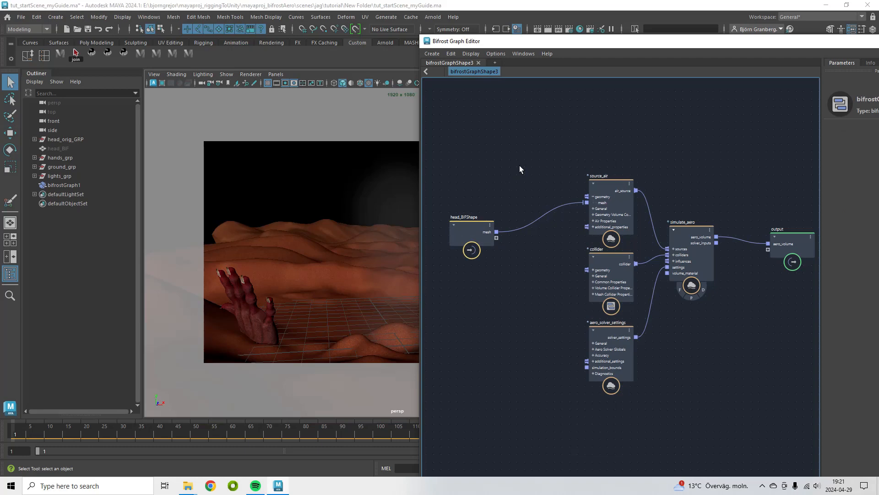
pyautogui.press('Tab')
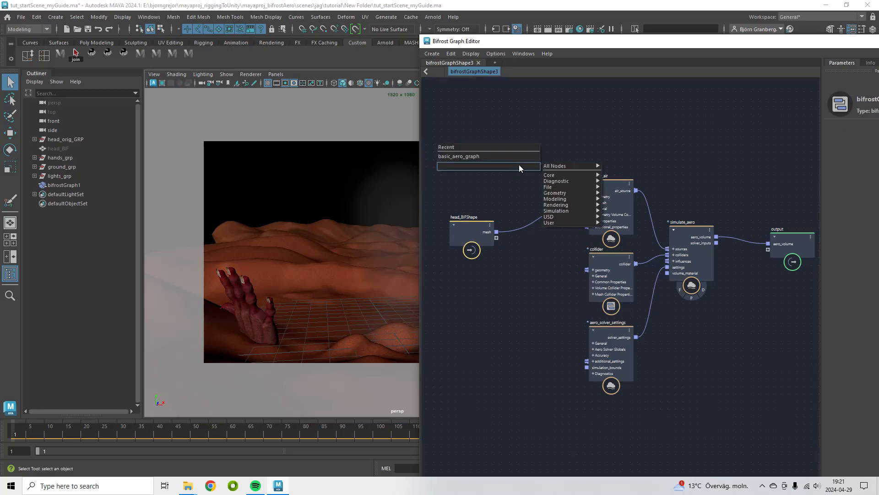
pyautogui.write('get_')
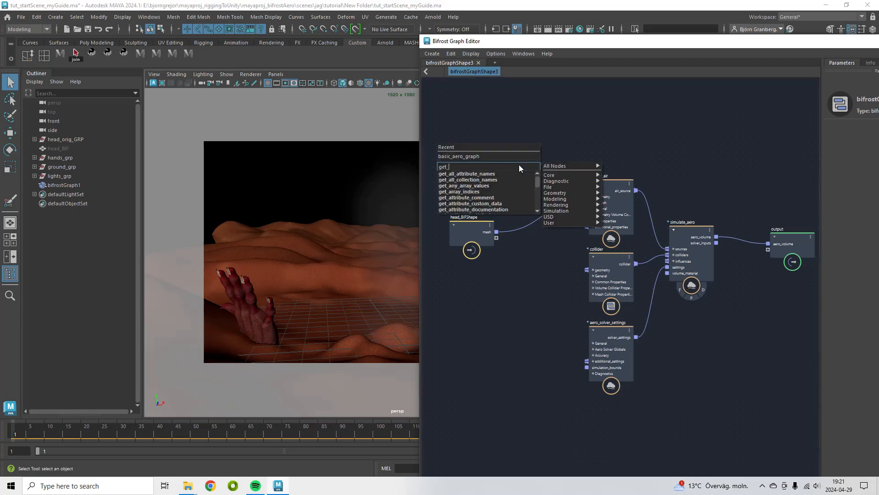
pyautogui.write('geo')
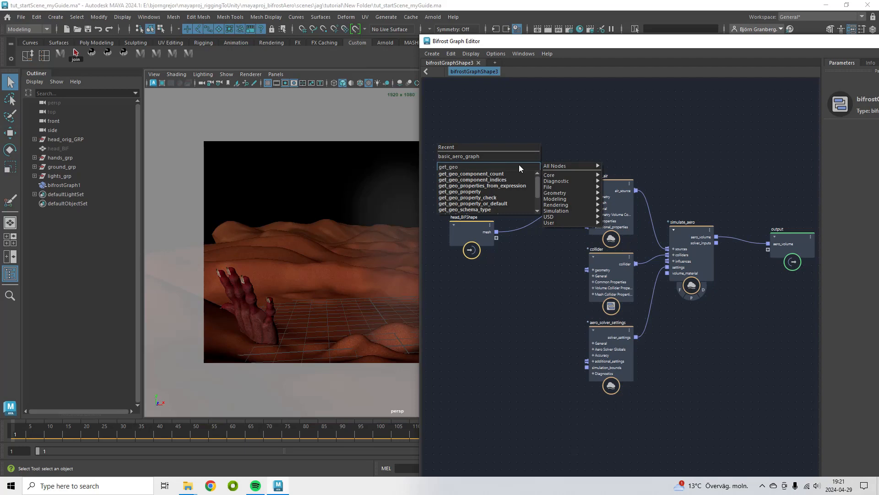
pyautogui.click(474, 192)
pyautogui.moveTo(475, 214); pyautogui.dragTo(443, 233)
pyautogui.moveTo(617, 183); pyautogui.dragTo(638, 173)
pyautogui.moveTo(520, 183); pyautogui.dragTo(494, 158)
pyautogui.click(575, 149)
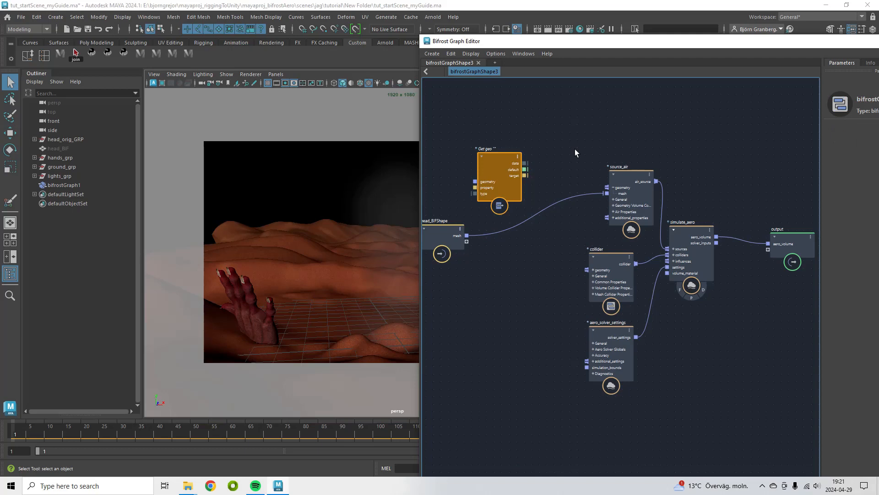
# Add an aero_source_color_property node and place it above source_air
pyautogui.press('Tab')
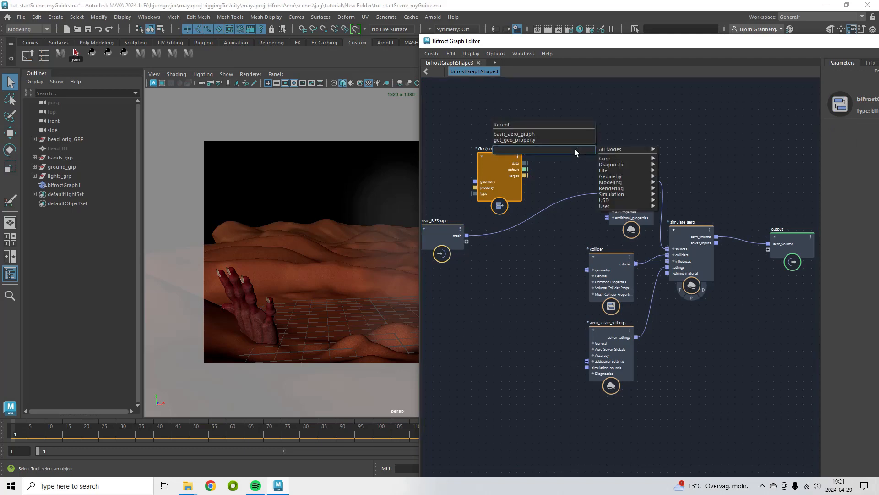
pyautogui.write('col')
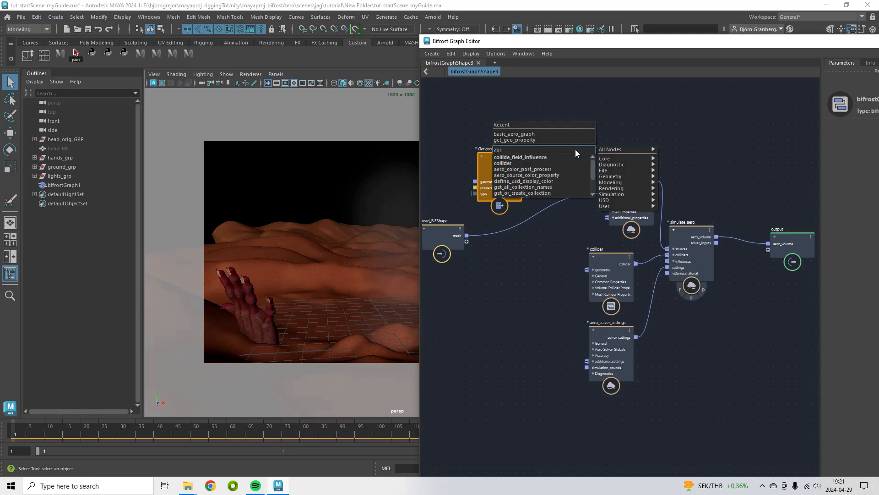
pyautogui.write('or')
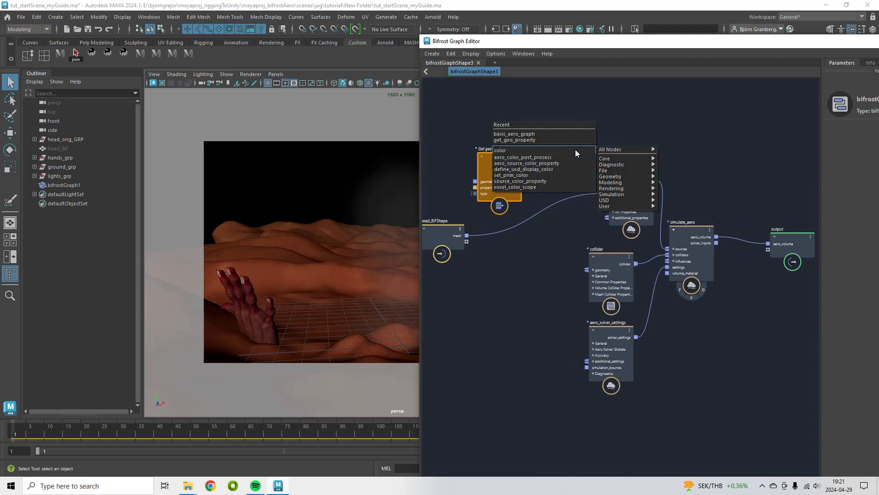
pyautogui.click(550, 166)
pyautogui.moveTo(517, 166); pyautogui.dragTo(513, 204)
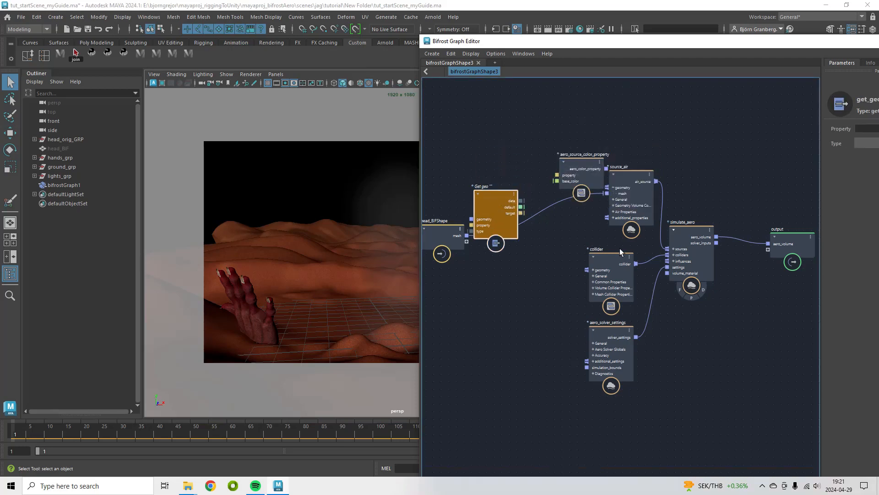
# Connect the head mesh output to the get_geo_property node's geometry input
pyautogui.keyDown('alt'); pyautogui.moveTo(620, 248); pyautogui.dragTo(669, 306, button='middle'); pyautogui.keyUp('alt')
pyautogui.keyDown('alt'); pyautogui.moveTo(669, 306); pyautogui.dragTo(672, 363, button='right'); pyautogui.keyUp('alt')
pyautogui.moveTo(467, 276); pyautogui.dragTo(449, 286)
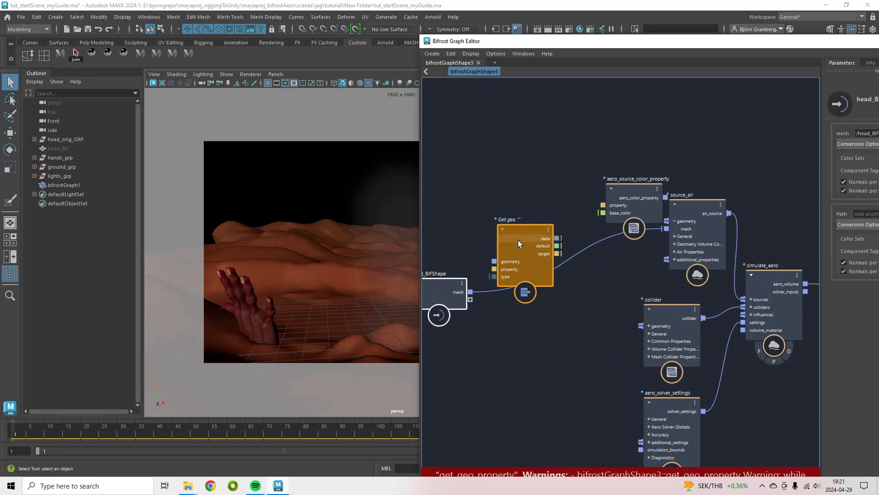
pyautogui.moveTo(518, 243); pyautogui.dragTo(524, 201)
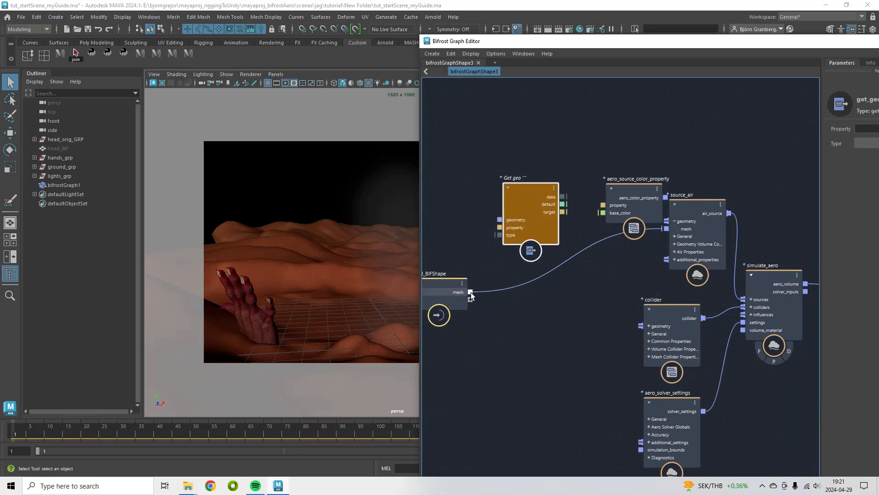
pyautogui.moveTo(470, 293); pyautogui.dragTo(519, 220)
# Open the Color Set Editor for head_BIF to check the name of its vertex color set
pyautogui.moveTo(709, 41); pyautogui.dragTo(533, 64)
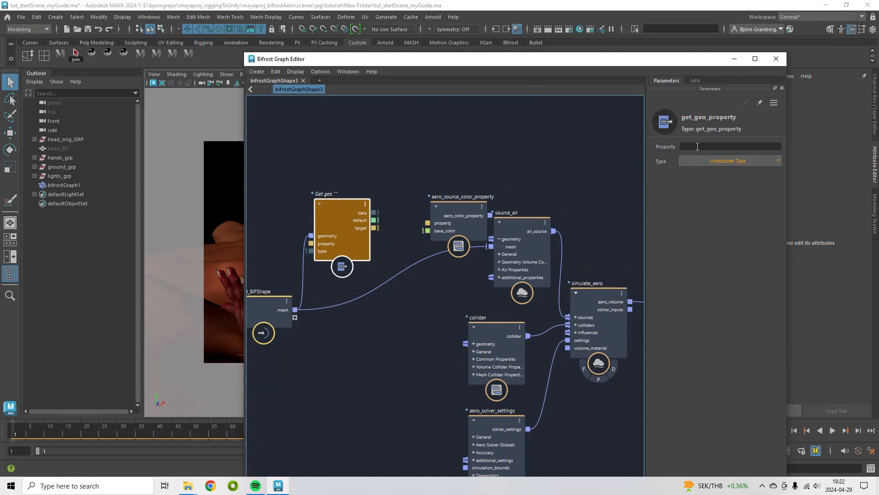
pyautogui.click(698, 147)
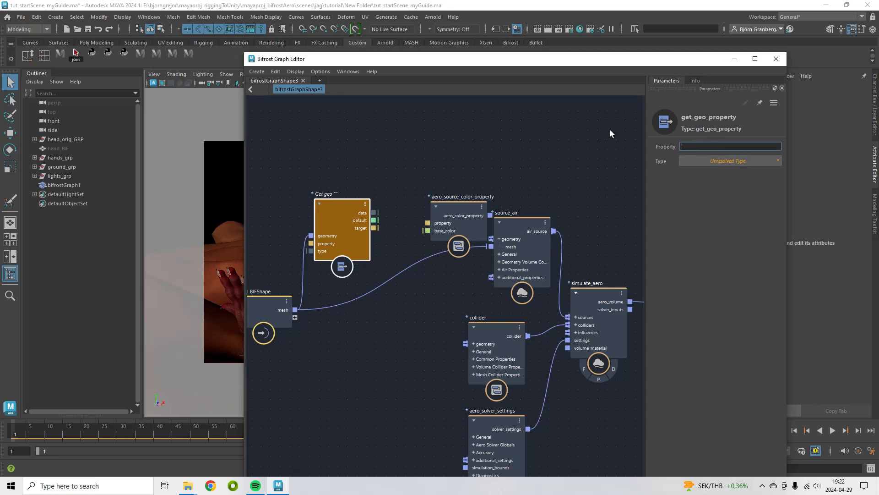
pyautogui.click(61, 149)
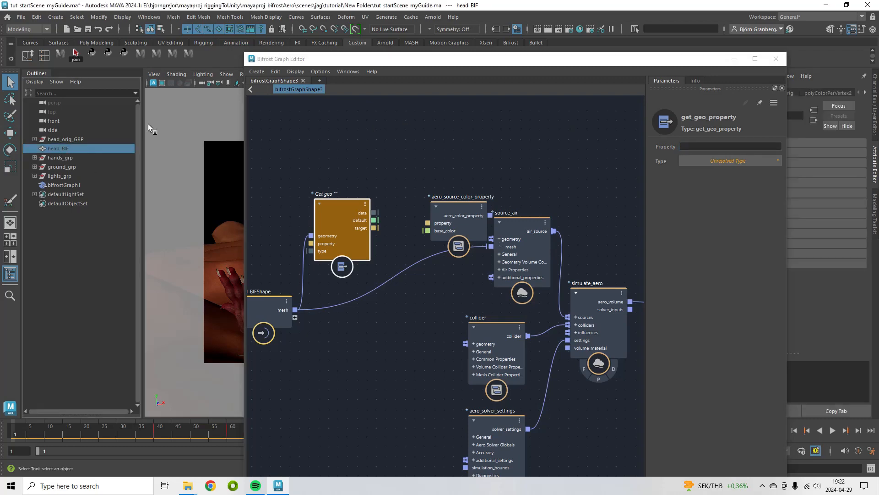
pyautogui.click(266, 17)
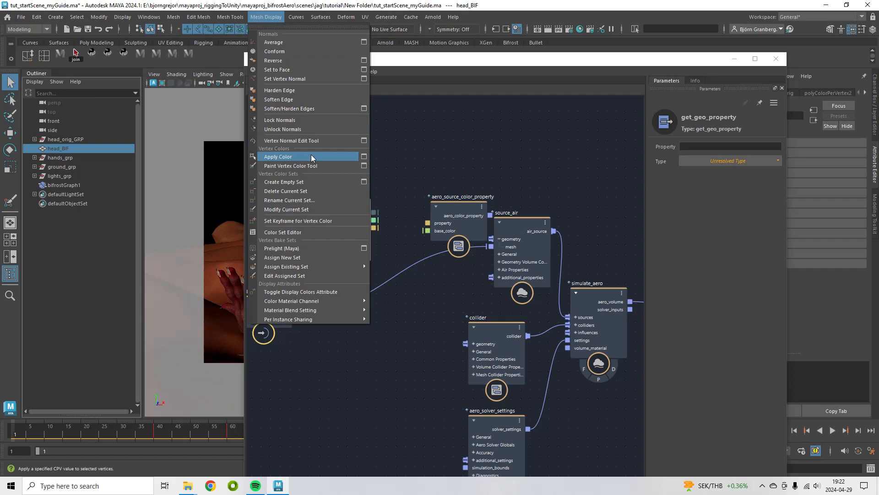
pyautogui.click(298, 232)
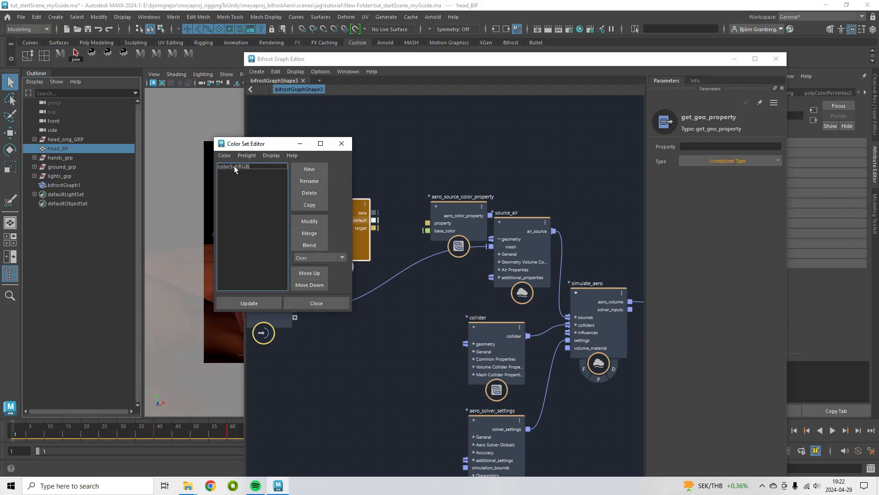
pyautogui.click(341, 144)
# Set the get_geo_property Property to colorSet and its type to array<Math::float3>
pyautogui.click(725, 146)
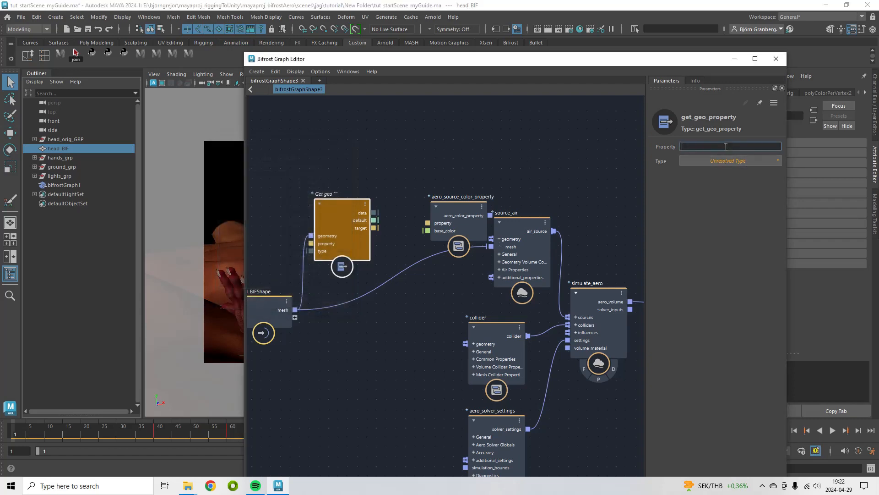
pyautogui.write('colorSet')
pyautogui.press('Return')
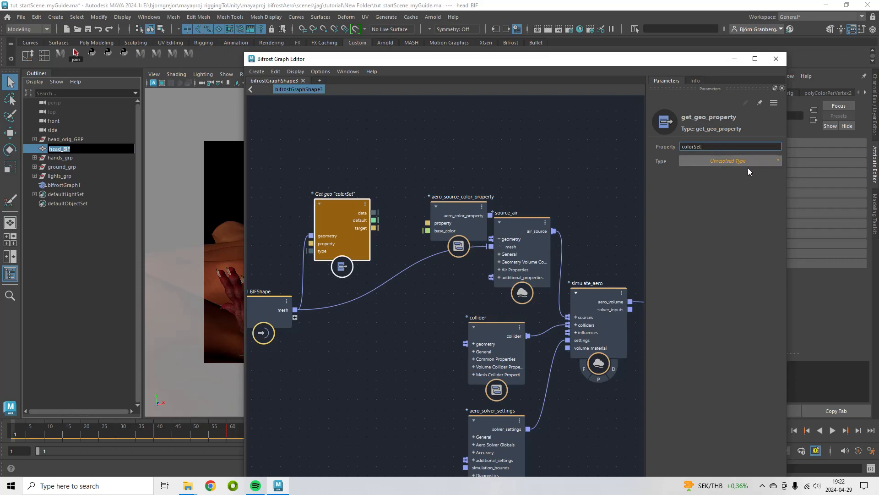
pyautogui.click(774, 161)
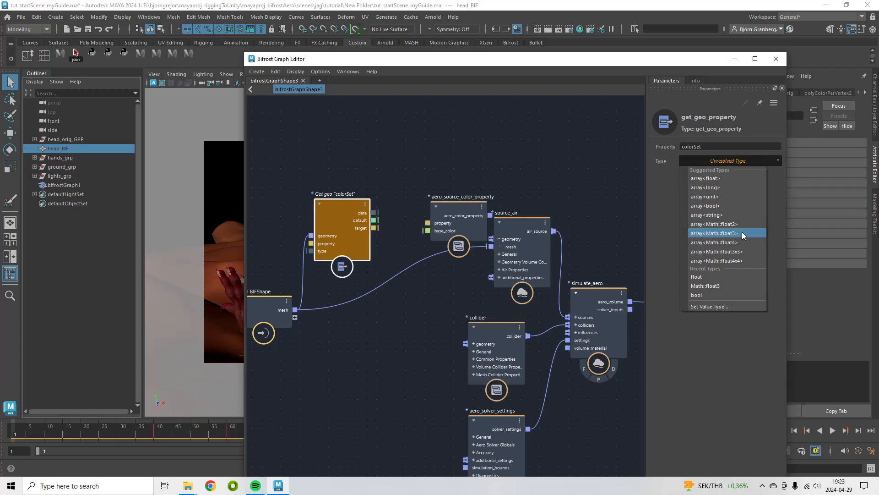
pyautogui.click(727, 233)
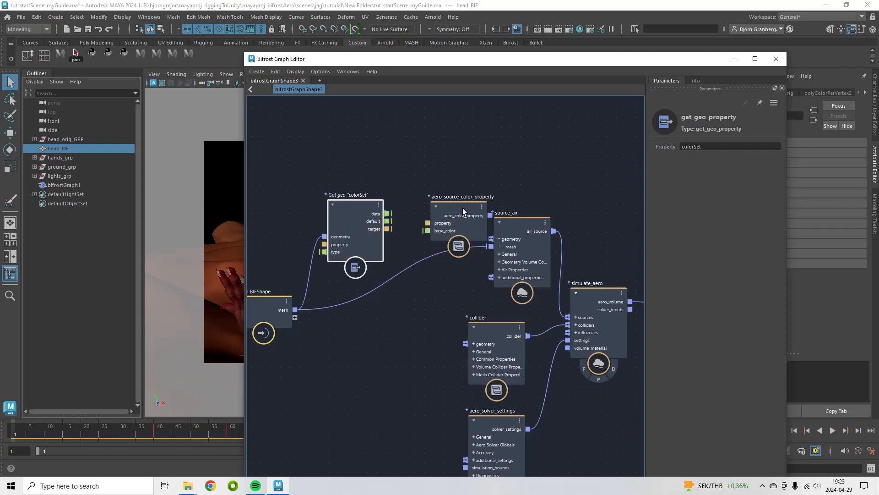
# Connect get_geo_property's data output to the base_color input of aero_source_color_property
pyautogui.moveTo(463, 208); pyautogui.dragTo(463, 177)
pyautogui.moveTo(365, 201); pyautogui.dragTo(349, 191)
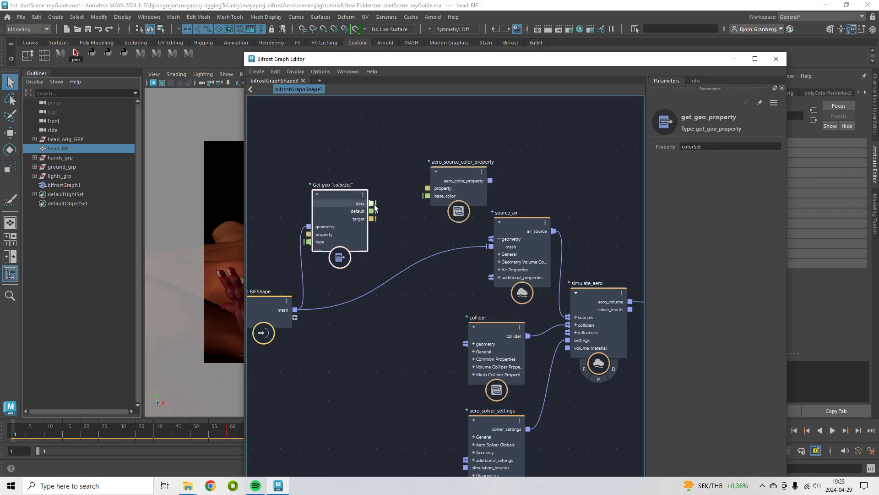
pyautogui.moveTo(374, 205); pyautogui.dragTo(425, 198)
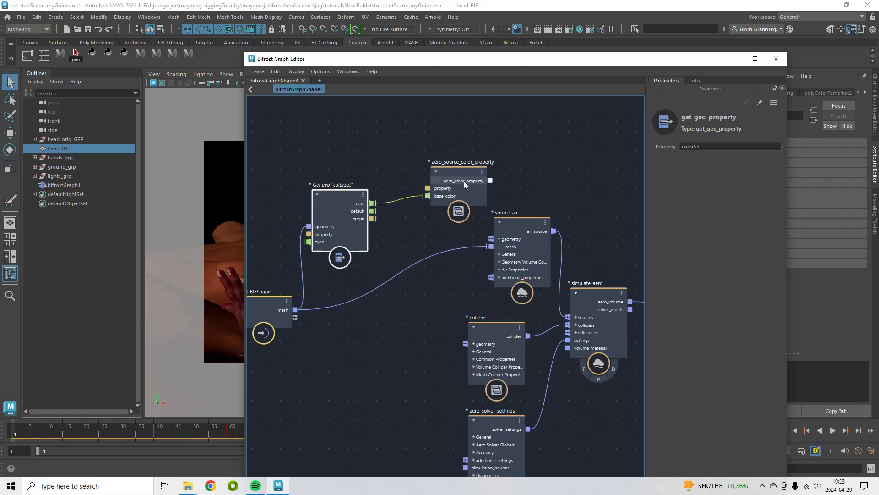
# Connect the aero_source_color_property output to the source_air node's additional properties input
pyautogui.moveTo(471, 170); pyautogui.dragTo(443, 177)
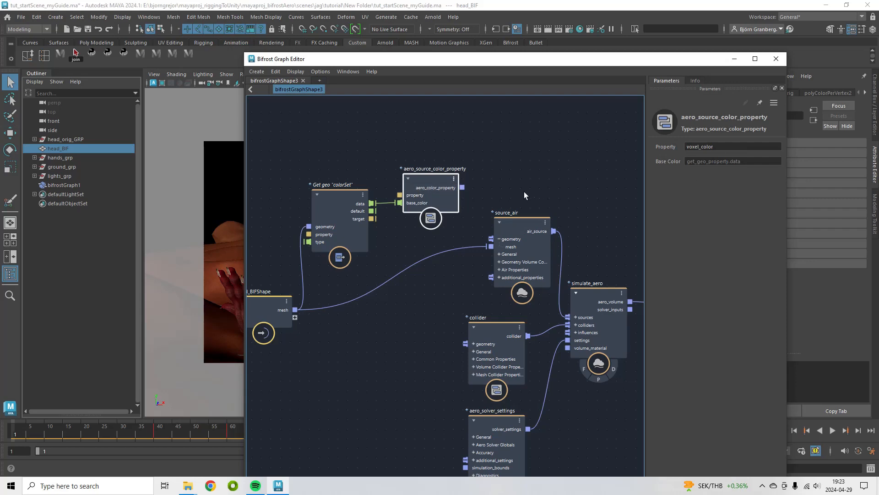
pyautogui.moveTo(522, 224); pyautogui.dragTo(524, 192)
pyautogui.moveTo(436, 179); pyautogui.dragTo(437, 172)
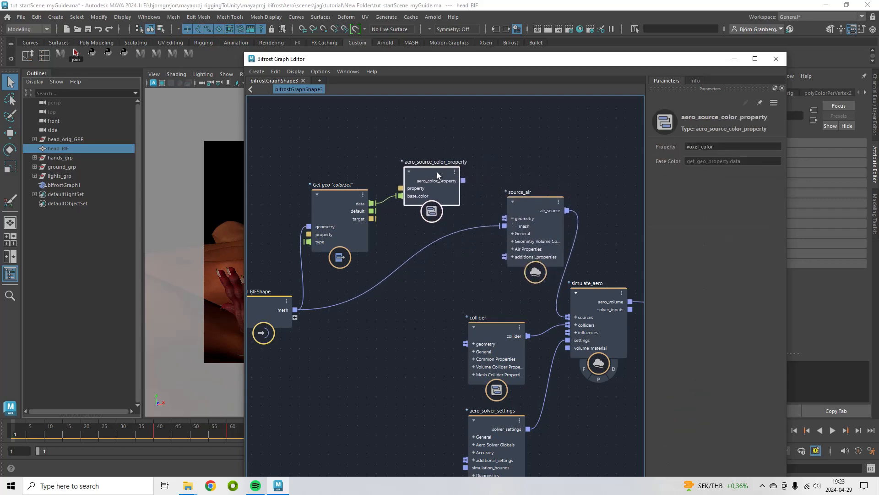
pyautogui.moveTo(532, 204); pyautogui.dragTo(529, 200)
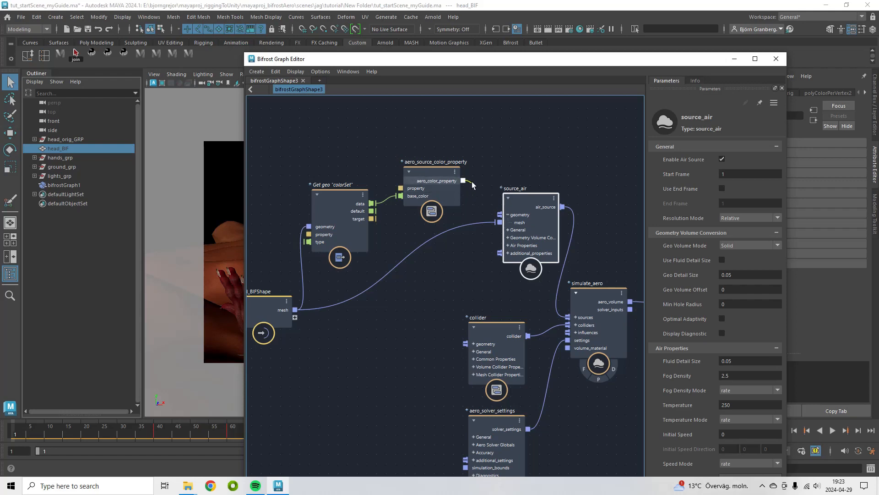
pyautogui.moveTo(470, 210); pyautogui.dragTo(501, 253)
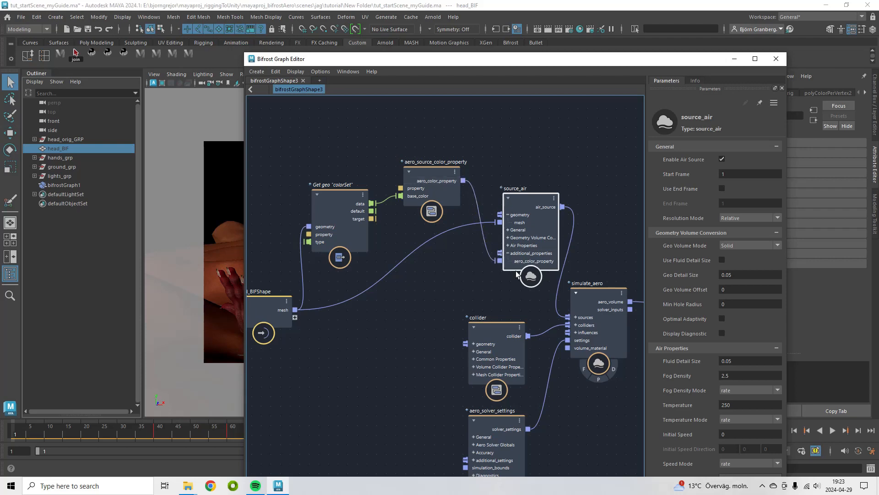
pyautogui.moveTo(532, 199); pyautogui.dragTo(523, 202)
pyautogui.moveTo(411, 224); pyautogui.dragTo(411, 224)
pyautogui.moveTo(430, 177); pyautogui.dragTo(413, 147)
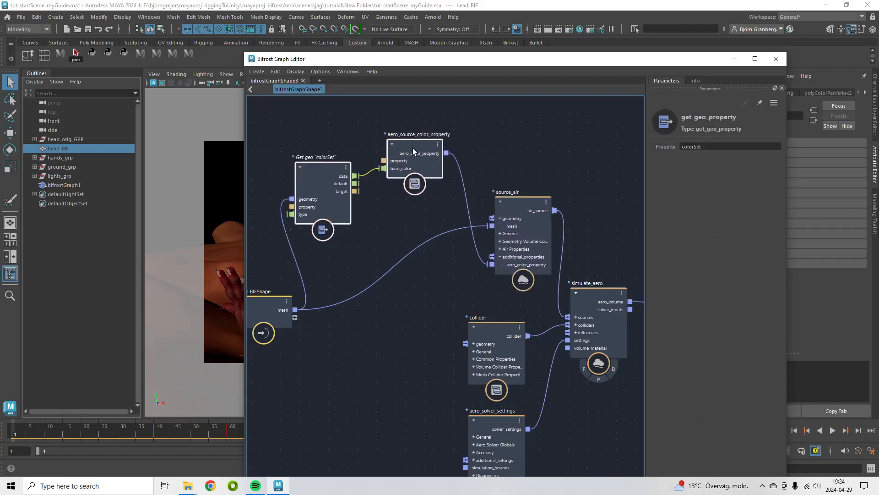
pyautogui.moveTo(532, 205); pyautogui.dragTo(528, 186)
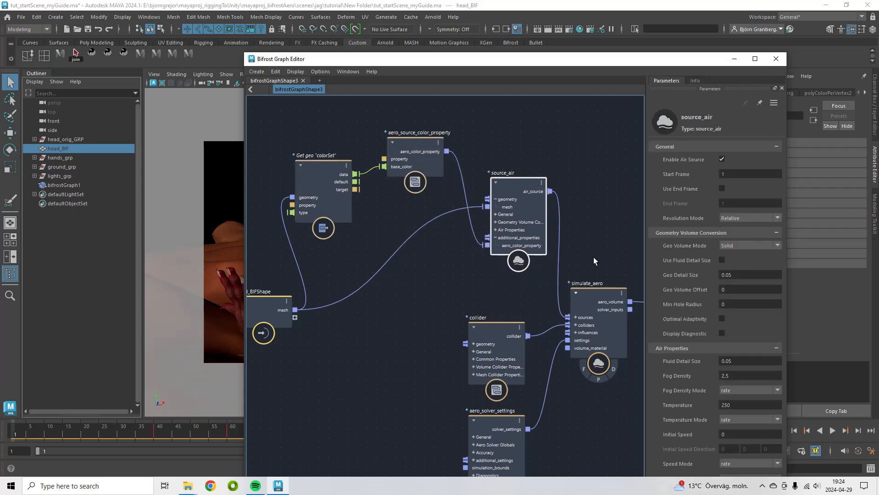
pyautogui.click(735, 61)
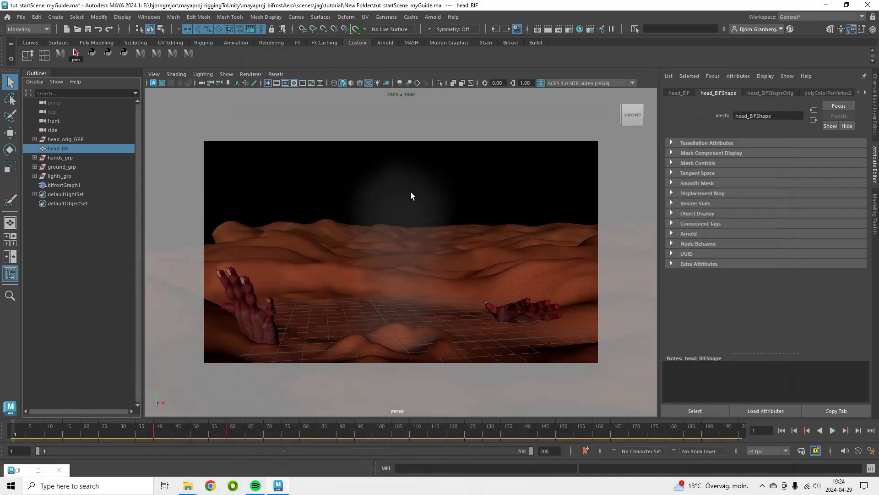
pyautogui.click(17, 470)
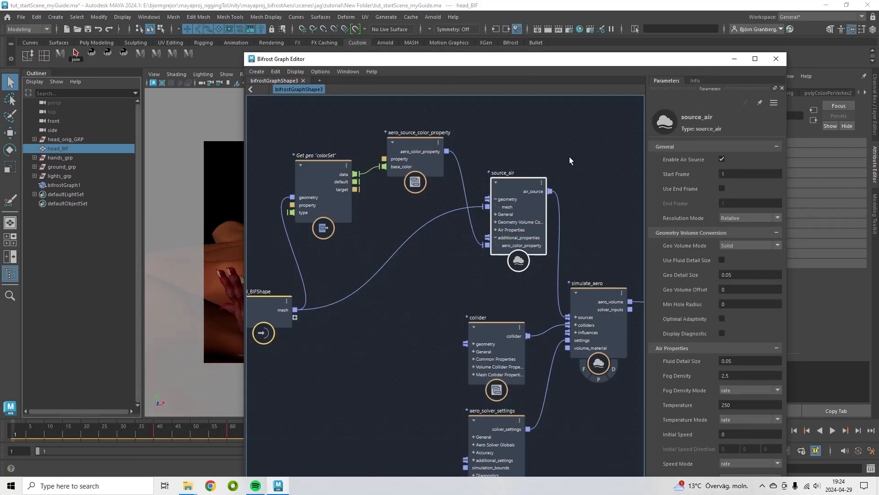
# Add an Arnold_standard_volume_mat node to the graph beside simulate_aero
pyautogui.keyDown('alt'); pyautogui.moveTo(597, 302); pyautogui.dragTo(380, 279, button='middle'); pyautogui.keyUp('alt')
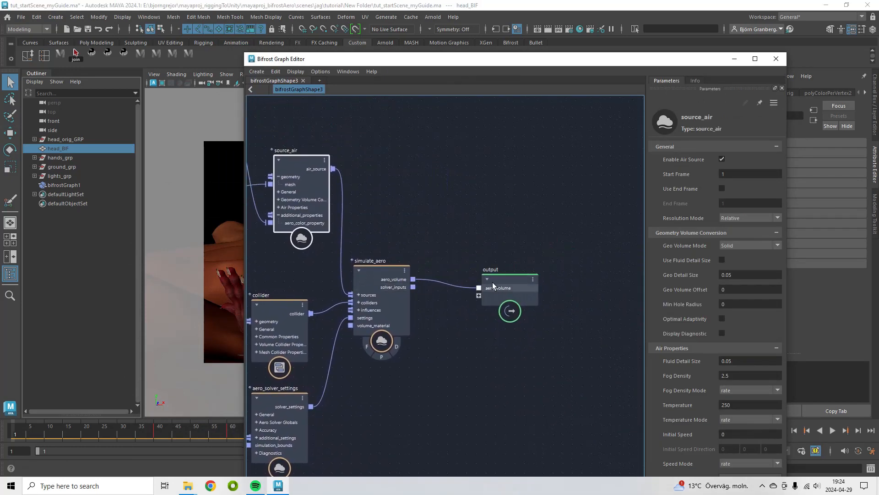
pyautogui.moveTo(496, 280); pyautogui.dragTo(592, 254)
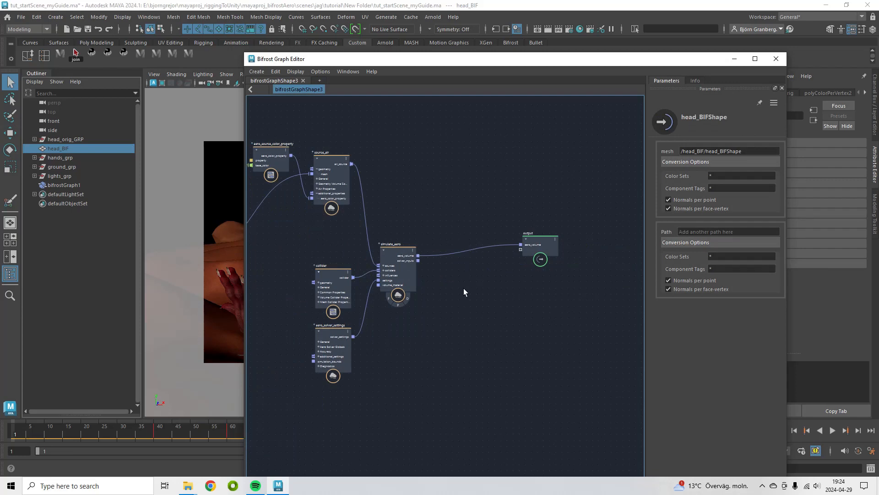
pyautogui.press('Tab')
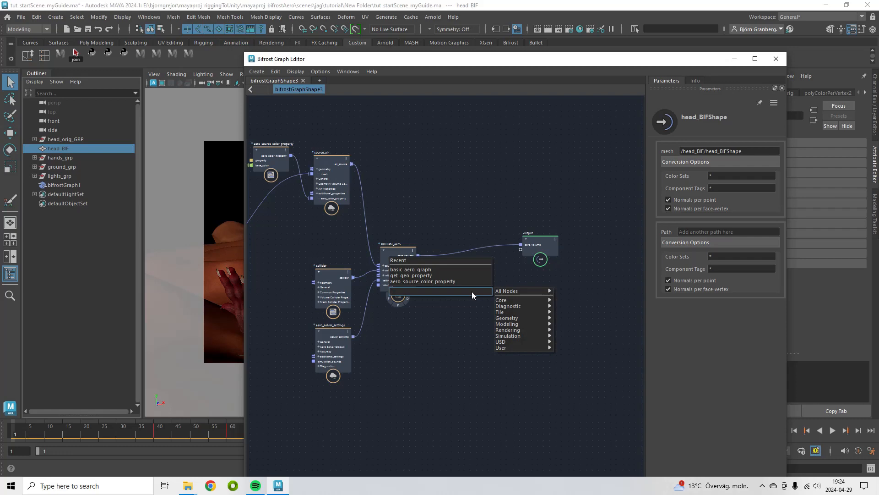
pyautogui.write('arnol')
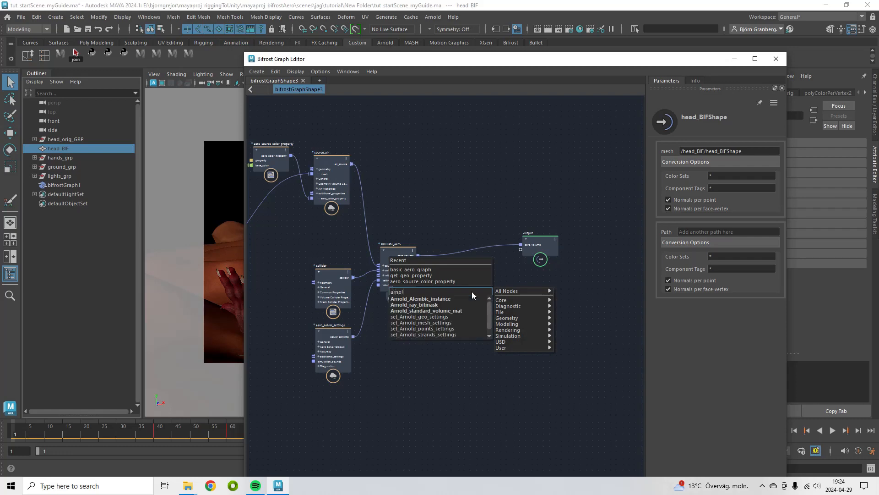
pyautogui.write('d')
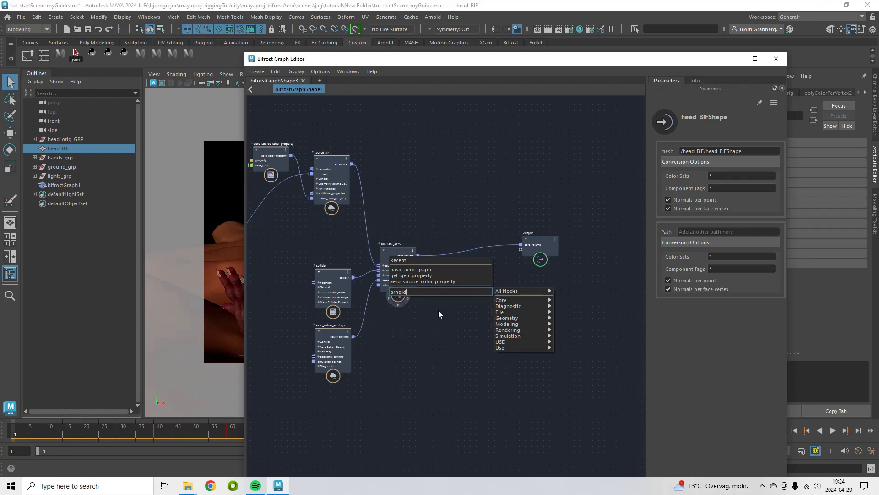
pyautogui.click(440, 313)
# Add an assign_material node next to the Arnold volume material
pyautogui.moveTo(478, 302); pyautogui.dragTo(428, 307)
pyautogui.scroll(3, 494, 296)
pyautogui.press('Tab')
pyautogui.write('mater')
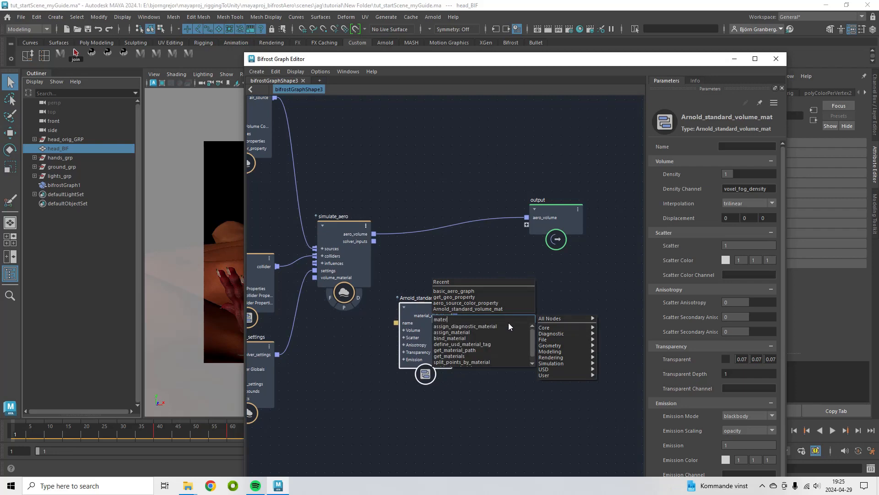
pyautogui.click(462, 332)
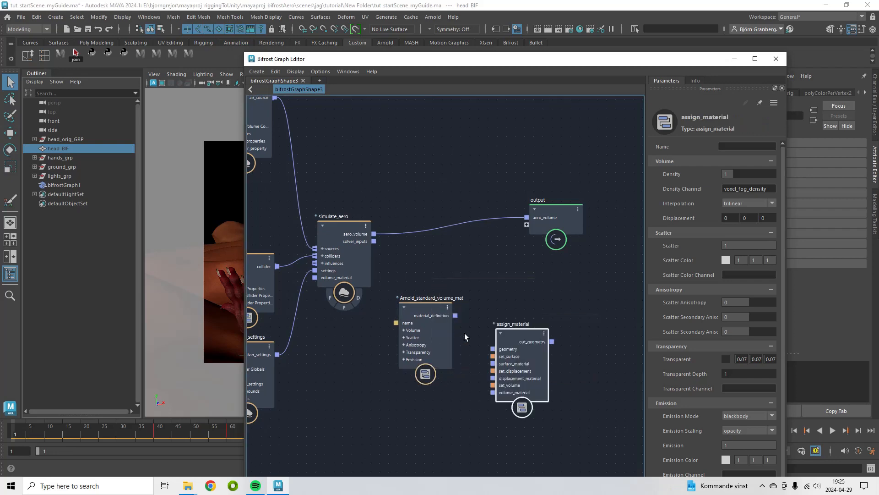
# Connect simulate_aero's aero_volume to assign_material's geometry and the material_definition output to its volume_material input
pyautogui.click(424, 305)
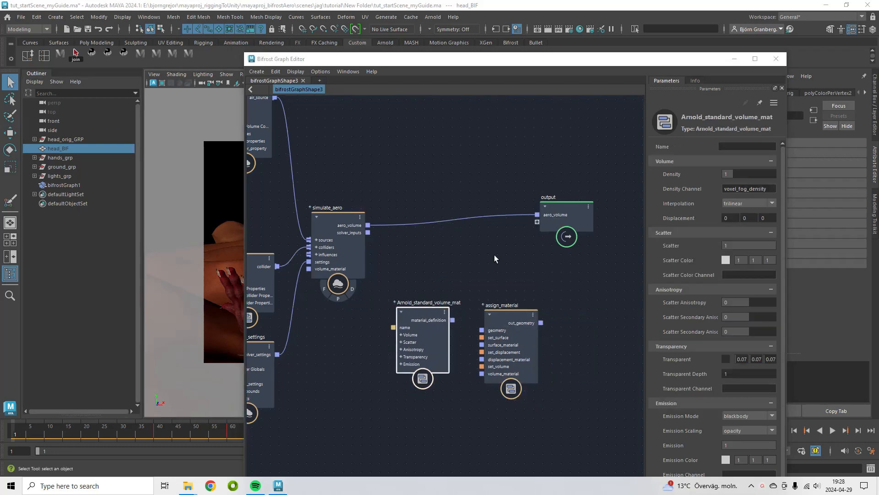
pyautogui.click(368, 226)
pyautogui.moveTo(368, 226); pyautogui.dragTo(495, 266)
pyautogui.moveTo(407, 313); pyautogui.dragTo(362, 320)
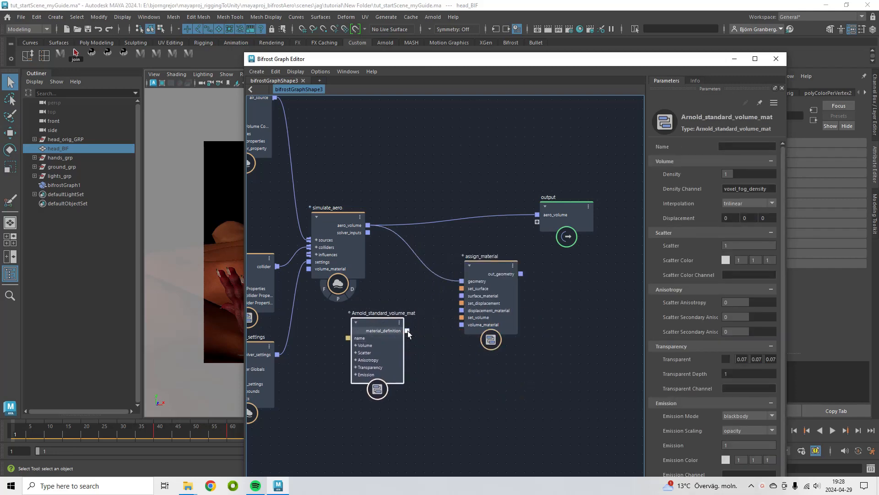
pyautogui.moveTo(452, 339); pyautogui.dragTo(462, 326)
pyautogui.moveTo(494, 267); pyautogui.dragTo(475, 276)
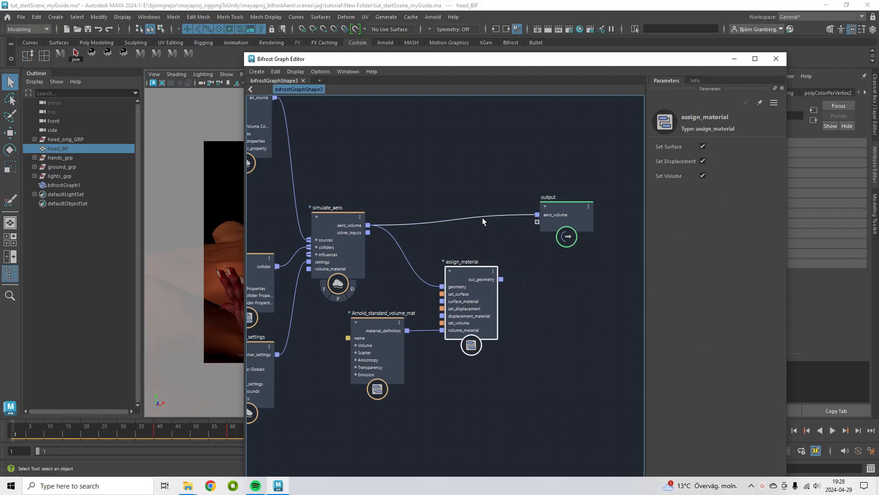
# Replace the output node's aero_volume connection with assign_material's out_geometry
pyautogui.moveTo(483, 216); pyautogui.dragTo(478, 181)
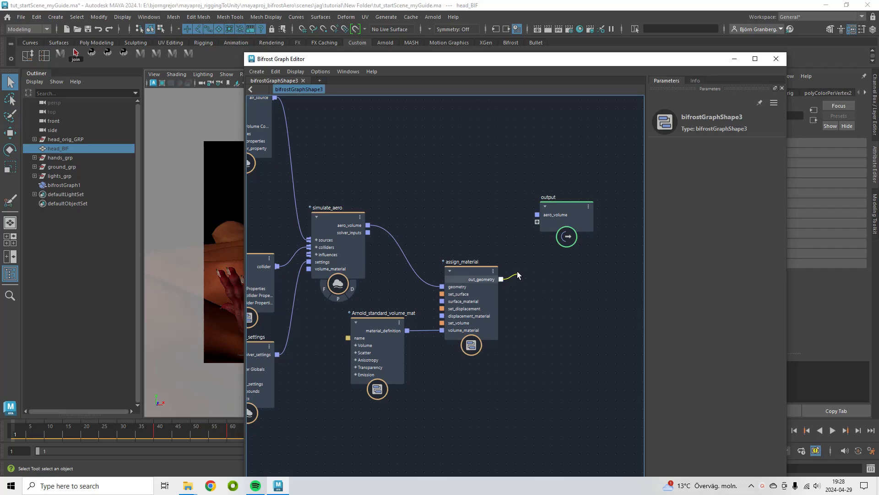
pyautogui.moveTo(510, 235); pyautogui.dragTo(537, 214)
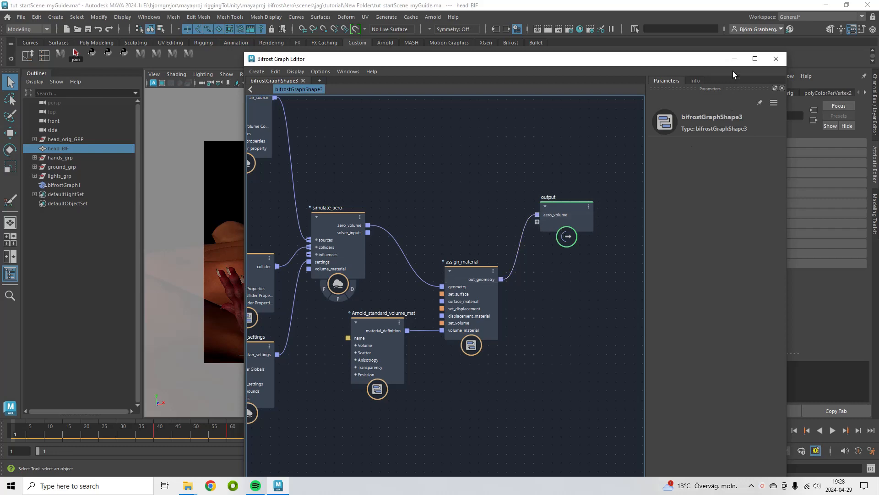
pyautogui.click(735, 59)
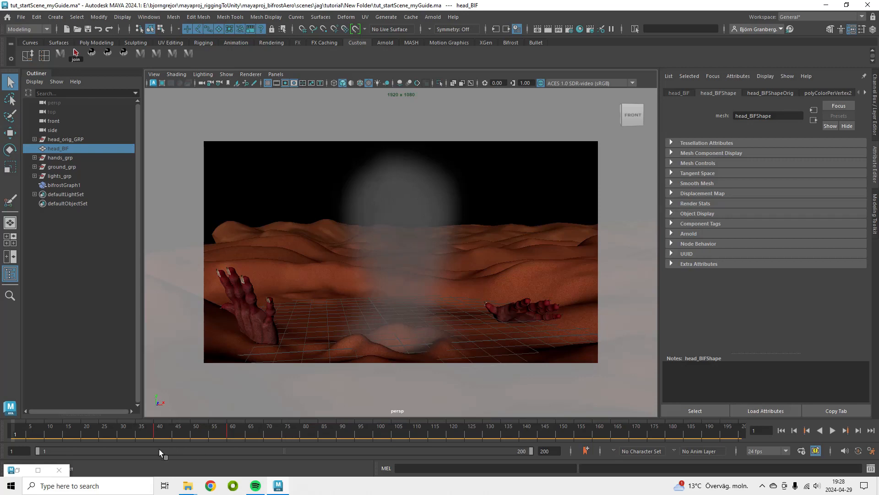
pyautogui.click(38, 470)
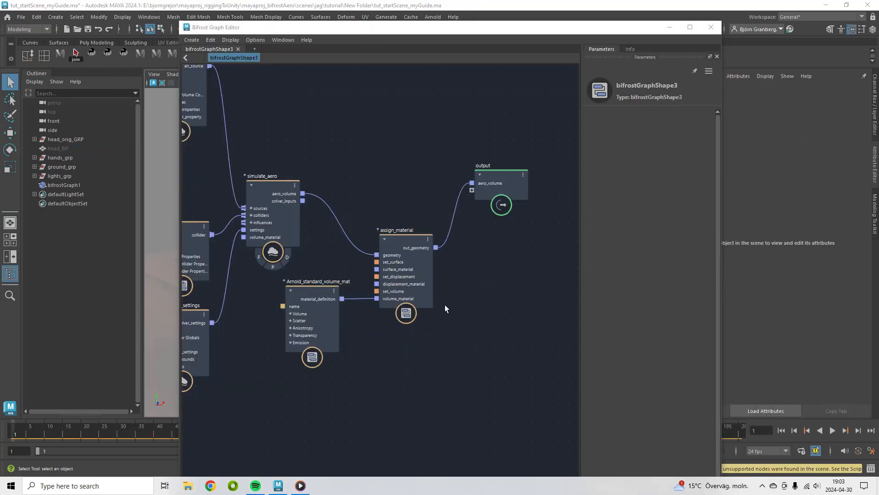
# Set the Arnold volume material's Scatter to 10 and its Scatter Color to about 0.62, 0.52, 0.50
pyautogui.click(308, 294)
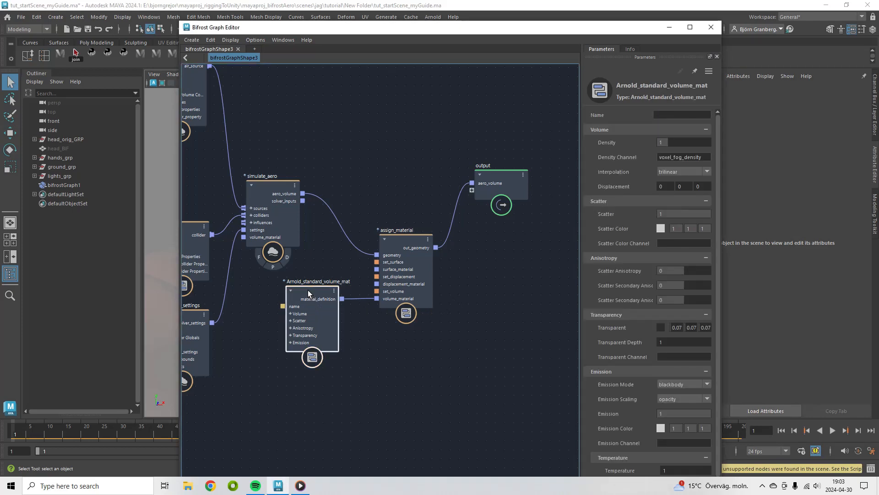
pyautogui.moveTo(581, 238); pyautogui.dragTo(549, 235)
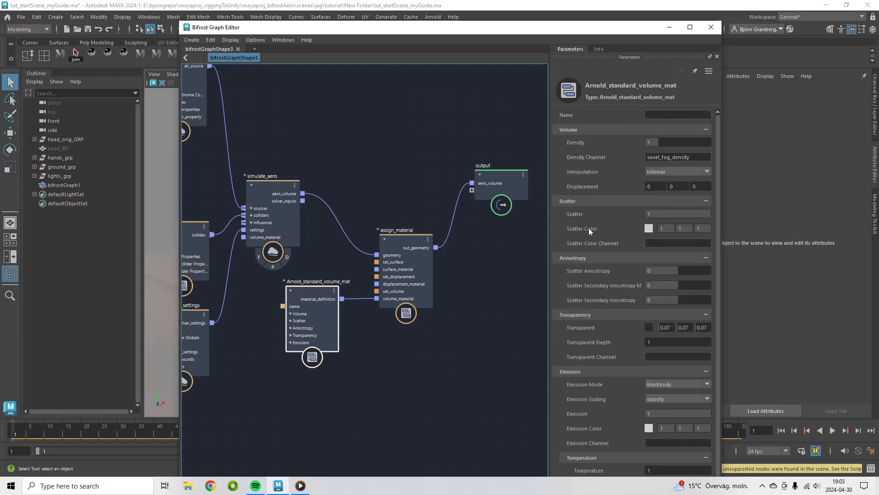
pyautogui.click(571, 143)
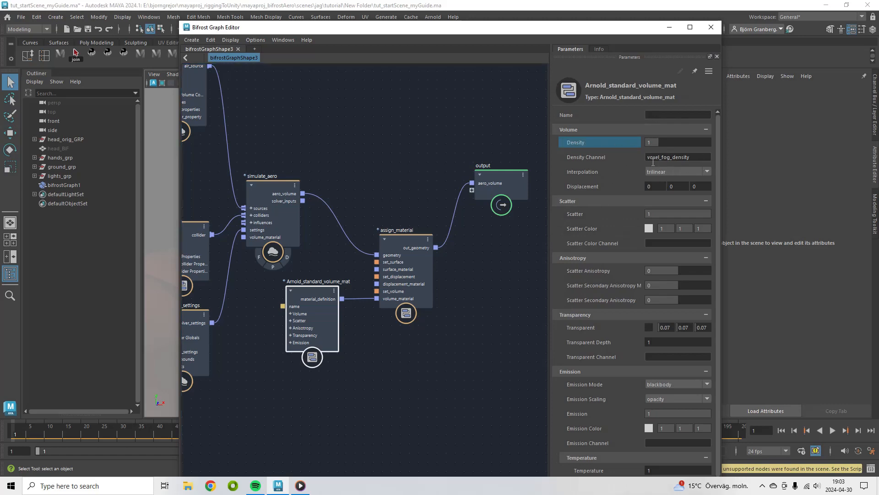
pyautogui.click(575, 217)
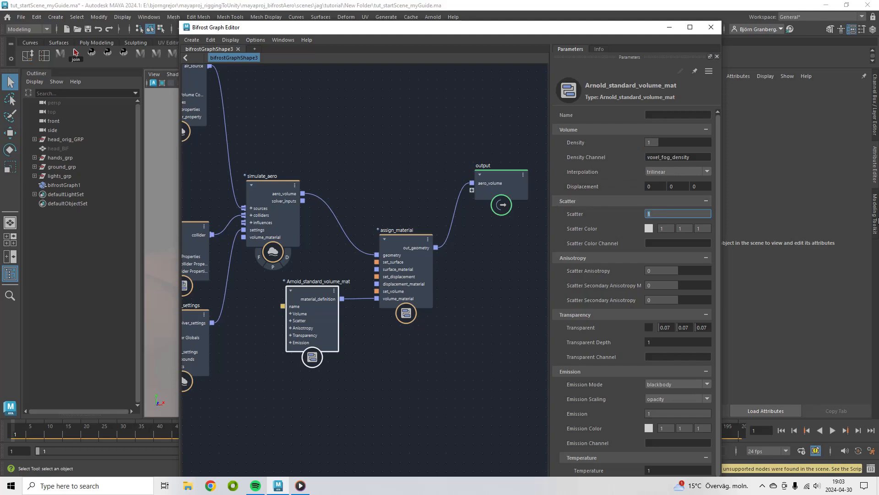
pyautogui.write('10')
pyautogui.press('Return')
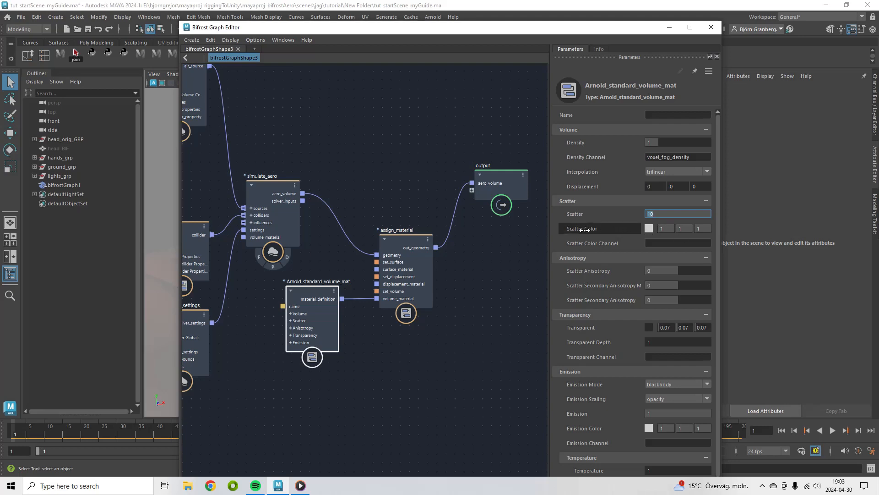
pyautogui.click(649, 229)
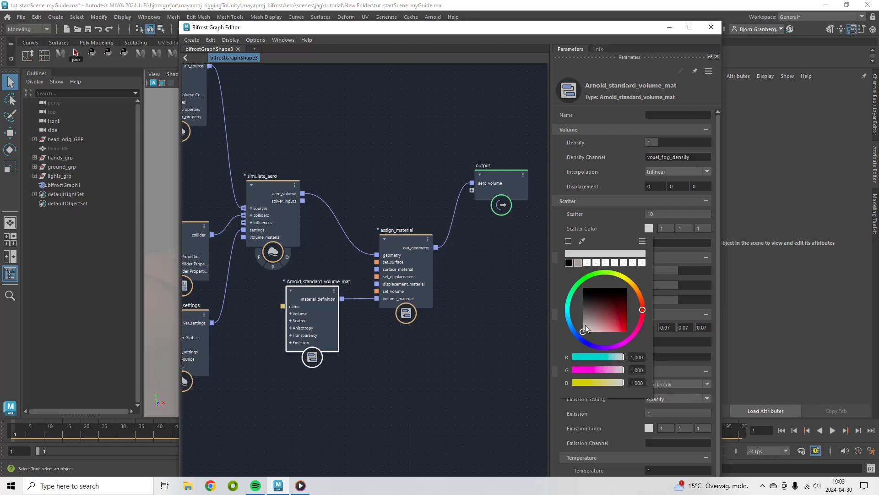
pyautogui.click(595, 323)
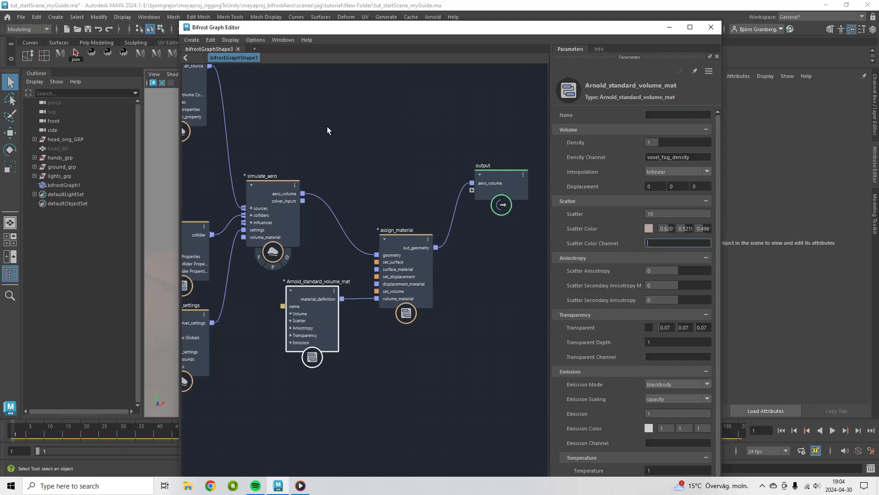
# Inspect the aero_source_color_property node's Property name and the get_geo_property settings
pyautogui.moveTo(327, 127); pyautogui.dragTo(539, 243, button='middle')
pyautogui.moveTo(340, 169); pyautogui.dragTo(423, 212, button='middle')
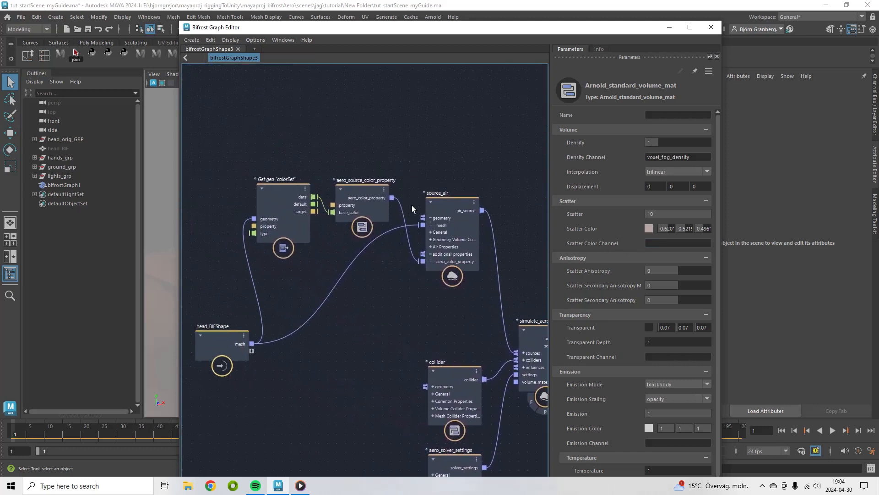
pyautogui.click(359, 188)
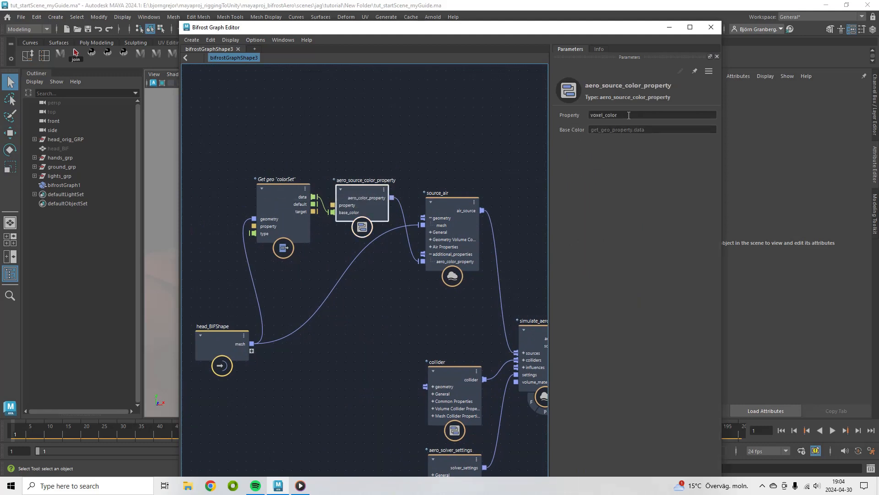
pyautogui.moveTo(629, 114); pyautogui.dragTo(585, 113)
pyautogui.hotkey('ctrl', 'c')
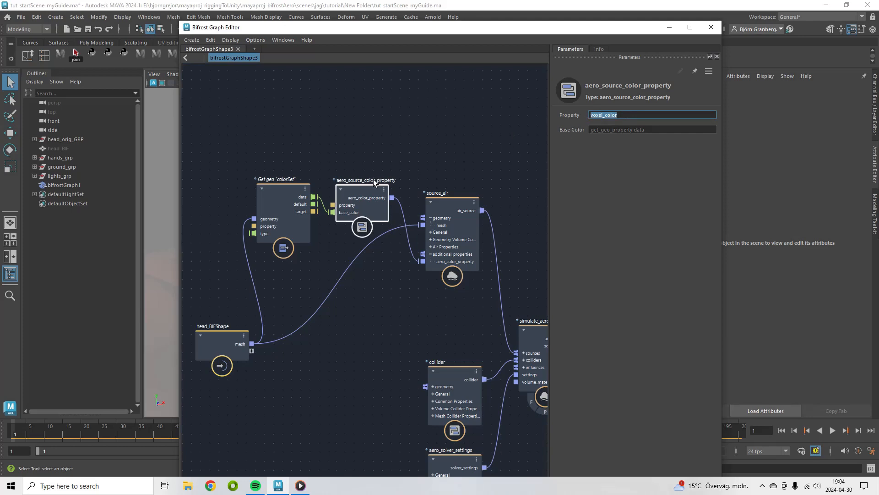
pyautogui.moveTo(356, 191); pyautogui.dragTo(368, 177)
pyautogui.moveTo(278, 190); pyautogui.dragTo(280, 191)
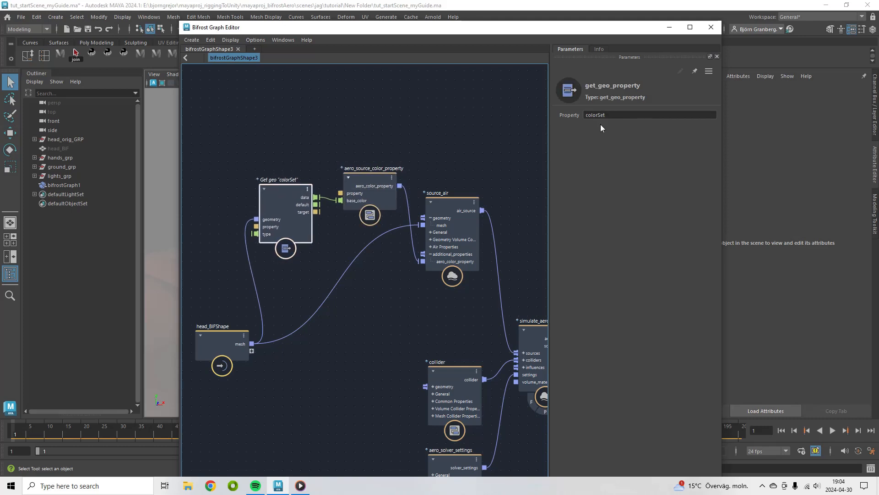
pyautogui.moveTo(516, 276); pyautogui.dragTo(207, 158, button='middle')
pyautogui.moveTo(483, 248); pyautogui.dragTo(530, 230, button='middle')
# Paste voxel_color into the Arnold volume material's Scatter Color Channel and preview the scene
pyautogui.click(296, 288)
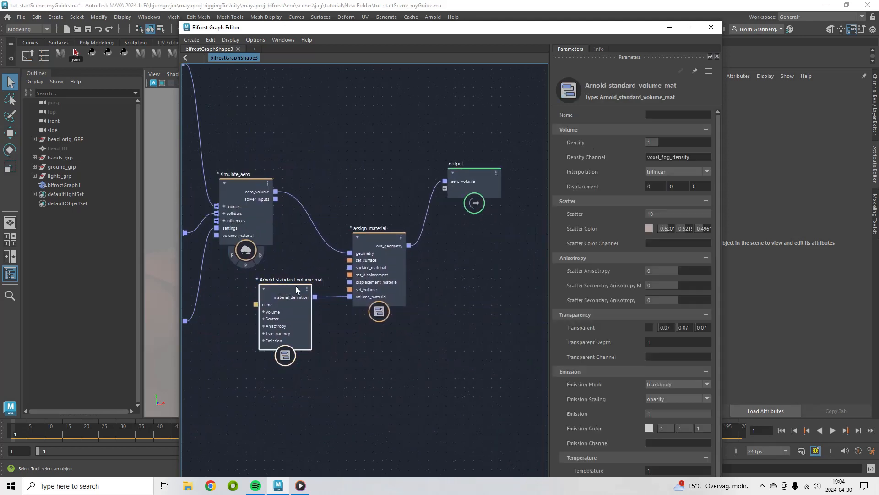
pyautogui.click(679, 244)
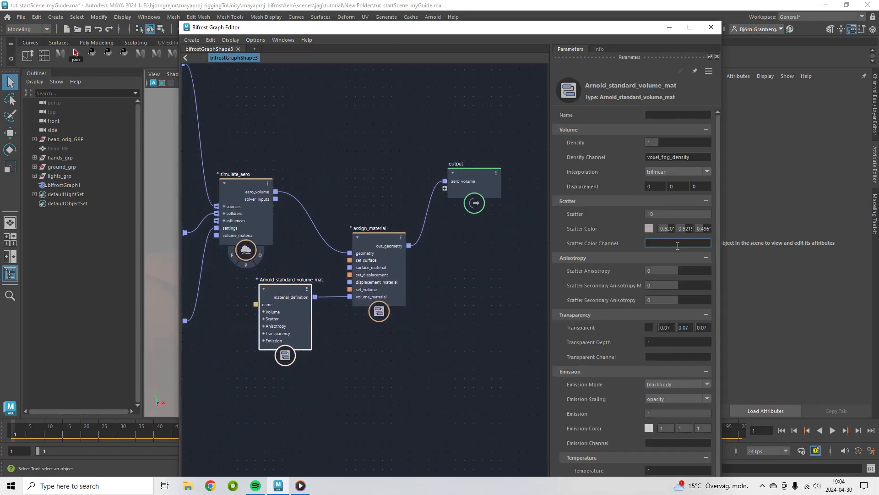
pyautogui.hotkey('ctrl', 'v')
pyautogui.moveTo(627, 30); pyautogui.dragTo(563, 382)
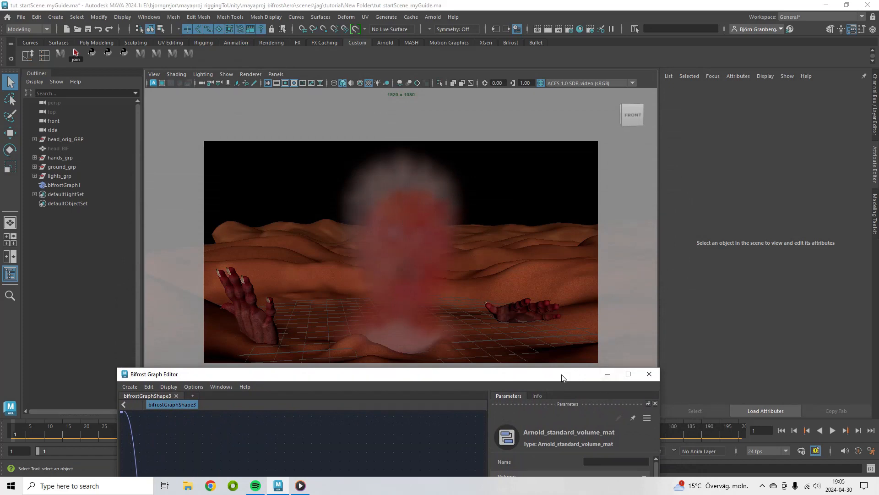
pyautogui.moveTo(562, 373); pyautogui.dragTo(630, 40)
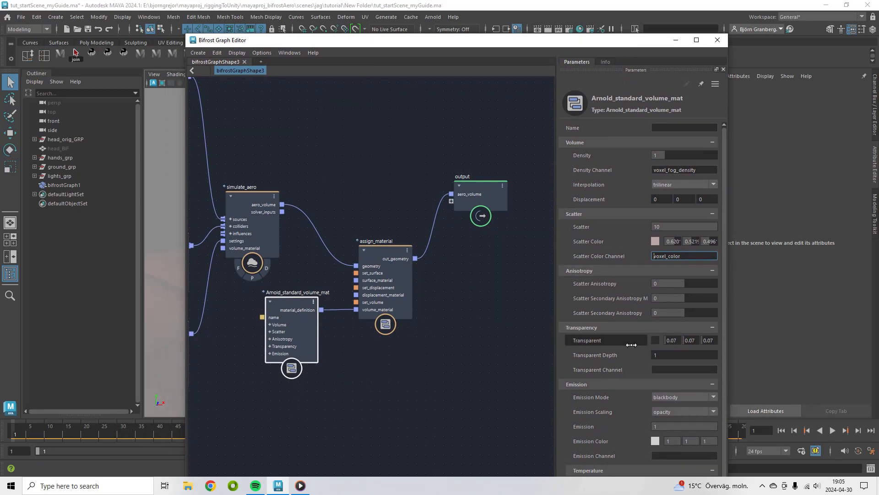
# Set the volume material's Transparent color to black (0, 0, 0)
pyautogui.click(656, 340)
pyautogui.click(582, 341)
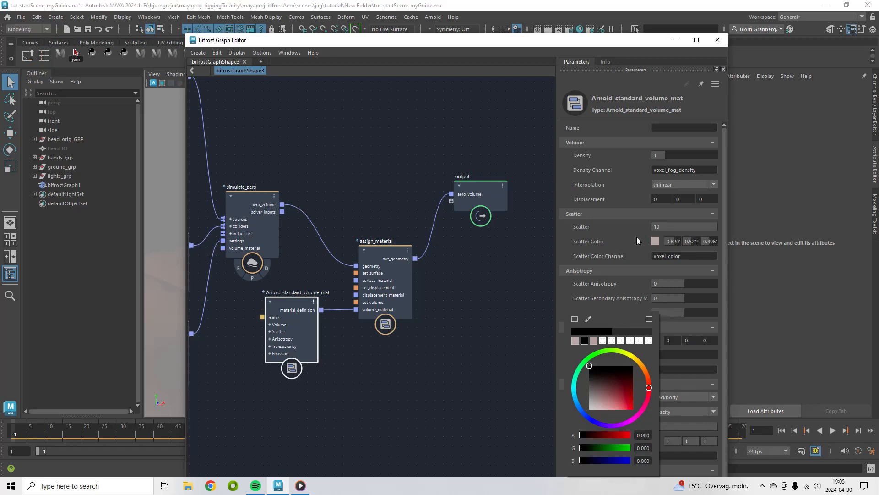
pyautogui.click(601, 282)
# Set the volume material's Emission Mode to none
pyautogui.click(681, 396)
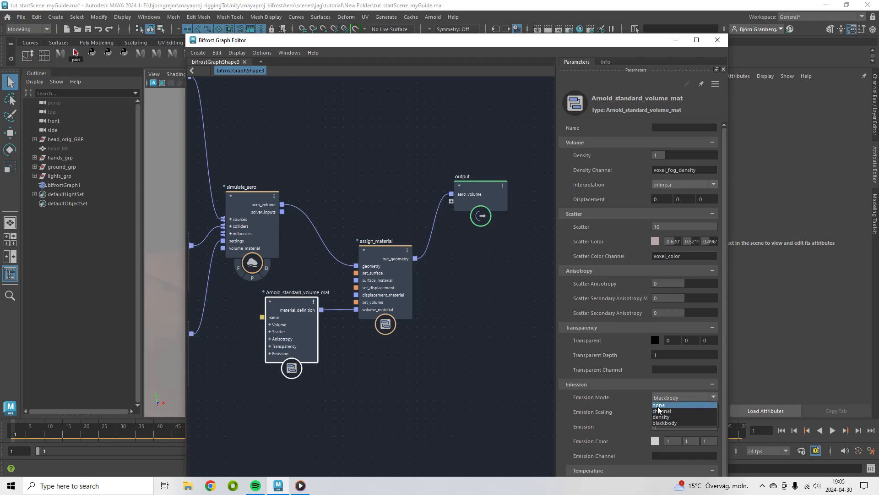
pyautogui.click(660, 406)
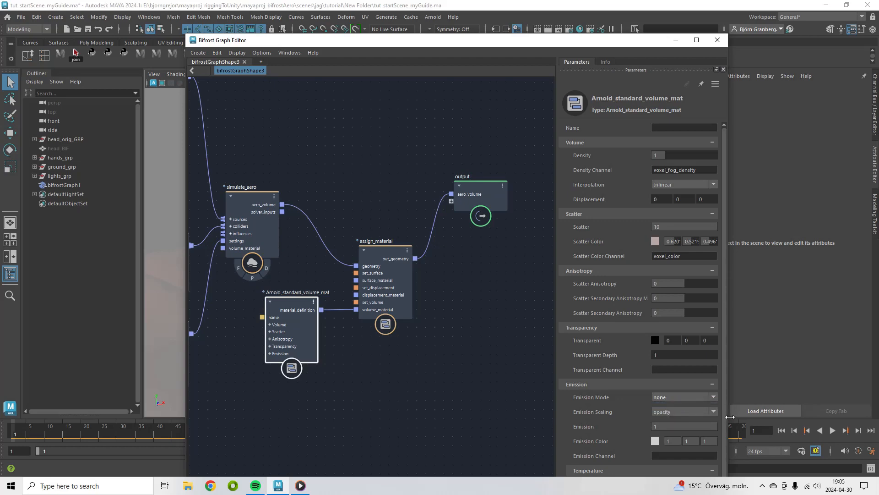
pyautogui.moveTo(589, 44)
pyautogui.mouseDown()
pyautogui.moveTo(652, 411)
pyautogui.moveTo(571, 10)
pyautogui.moveTo(579, 30)
pyautogui.mouseUp()
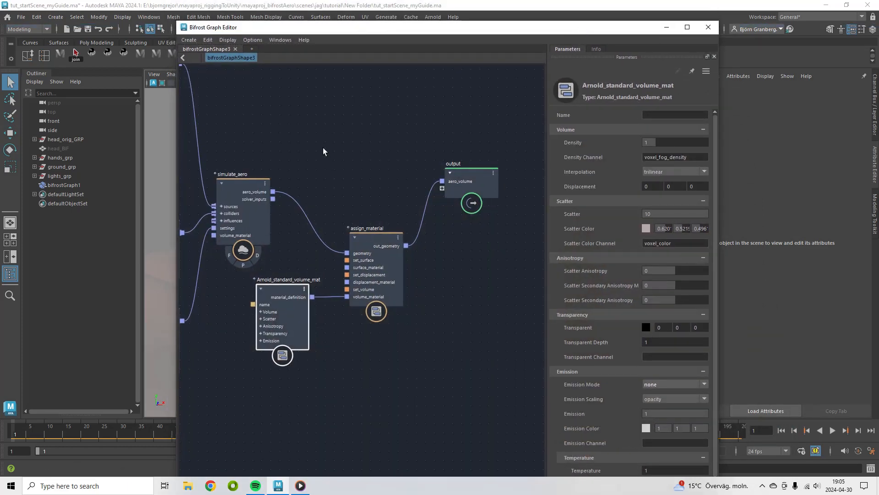
# Select the source_air node and set its Fog Density to 1
pyautogui.moveTo(270, 155); pyautogui.dragTo(495, 246, button='middle')
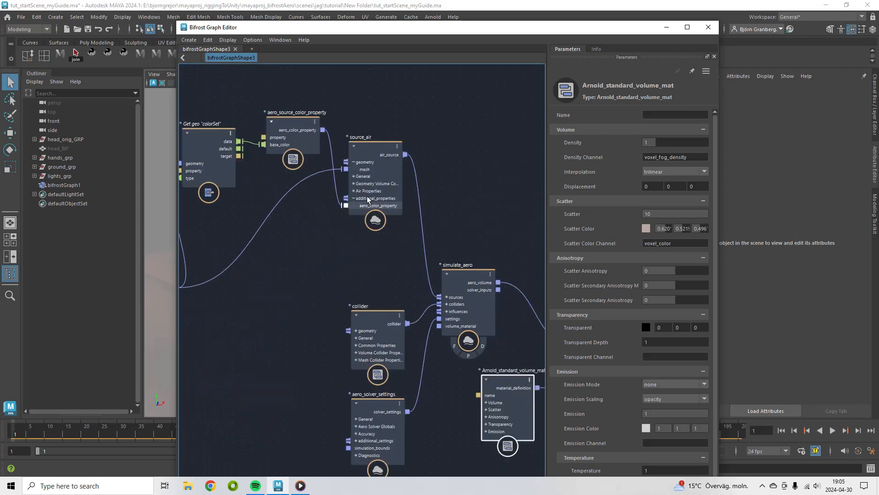
pyautogui.click(369, 147)
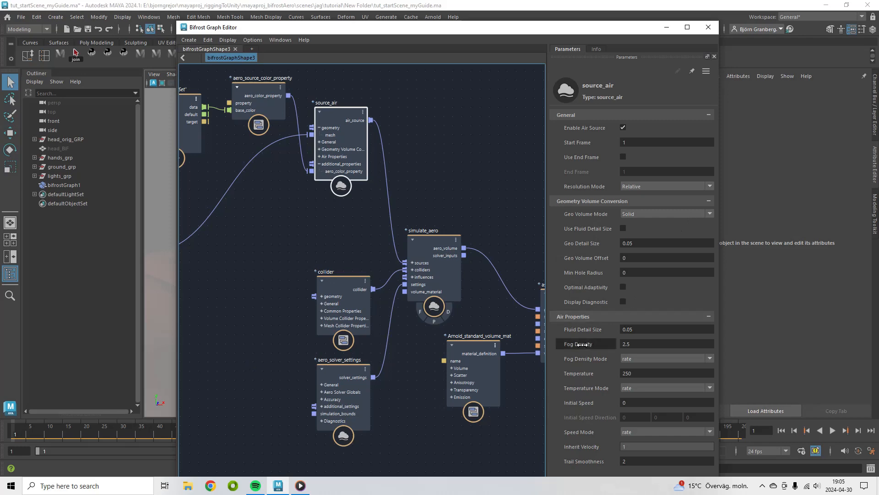
pyautogui.click(624, 346)
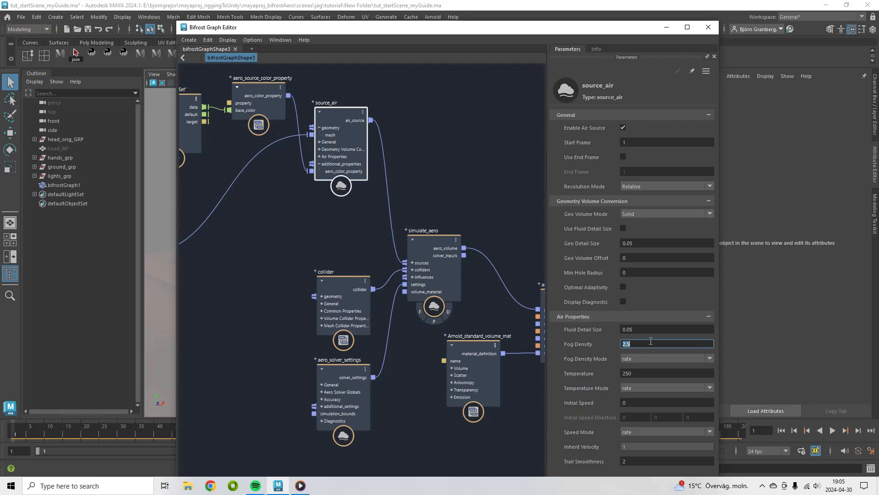
pyautogui.write('1')
# Set source_air's Fog Density Mode and Speed Mode both to set
pyautogui.click(636, 359)
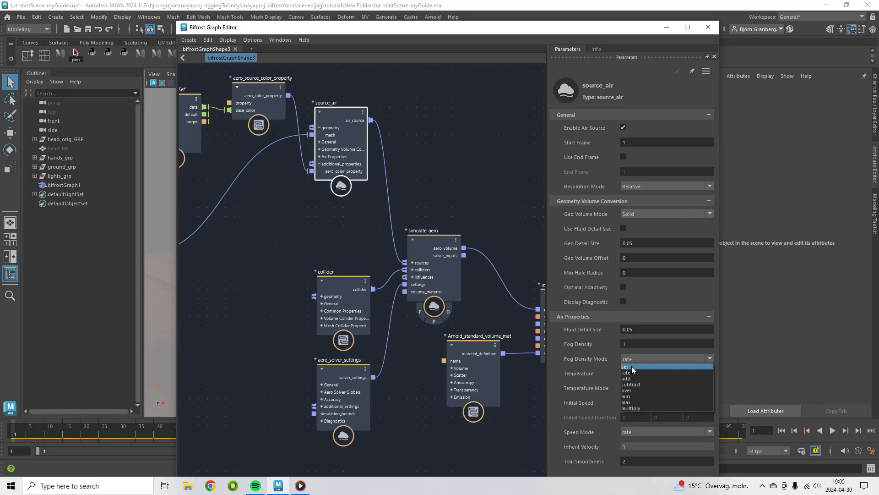
pyautogui.click(632, 366)
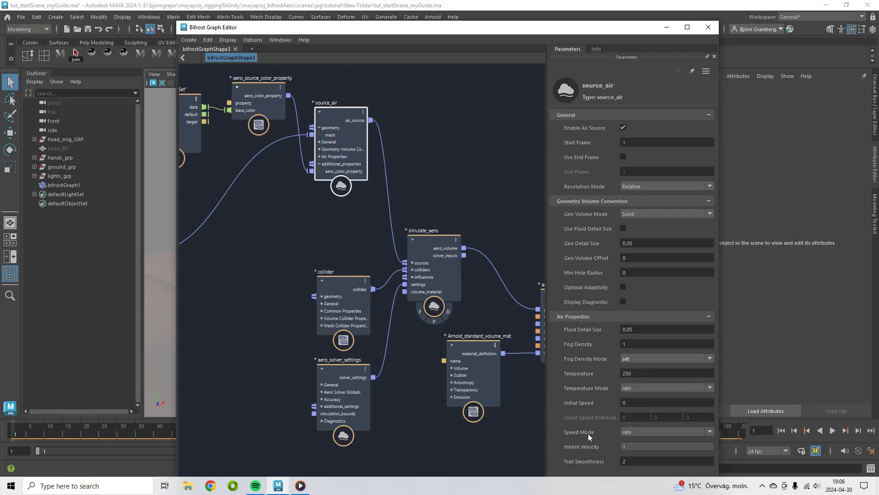
pyautogui.click(636, 433)
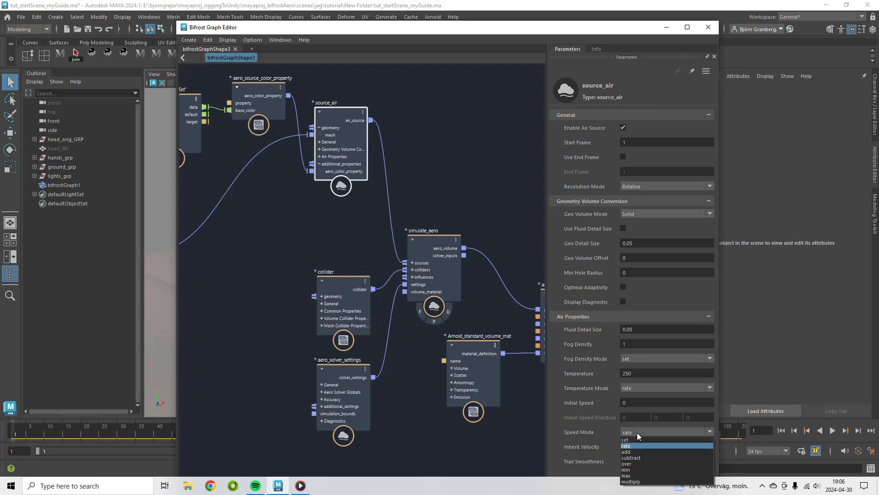
pyautogui.click(628, 438)
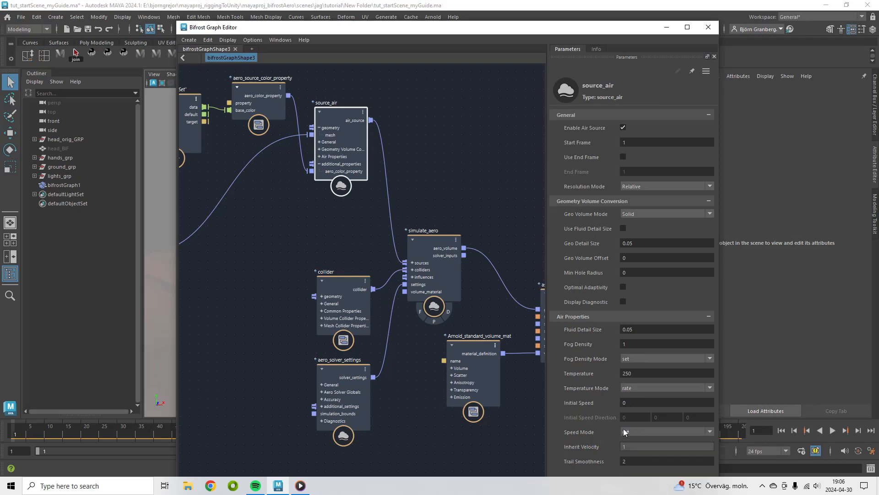
# Set source_air's Geo Detail Size and Fluid Detail Size to 0.005
pyautogui.moveTo(603, 26); pyautogui.dragTo(584, 45)
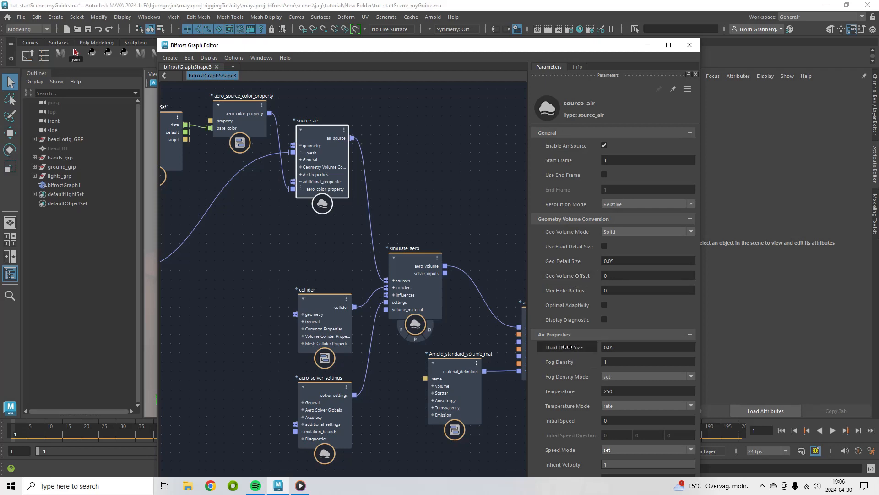
pyautogui.click(616, 261)
pyautogui.write('0')
pyautogui.press('Return')
pyautogui.click(615, 348)
pyautogui.write('0')
pyautogui.press('Return')
# Select the aero_solver_settings node and disable Enable Buoyancy
pyautogui.moveTo(561, 48); pyautogui.dragTo(581, 384)
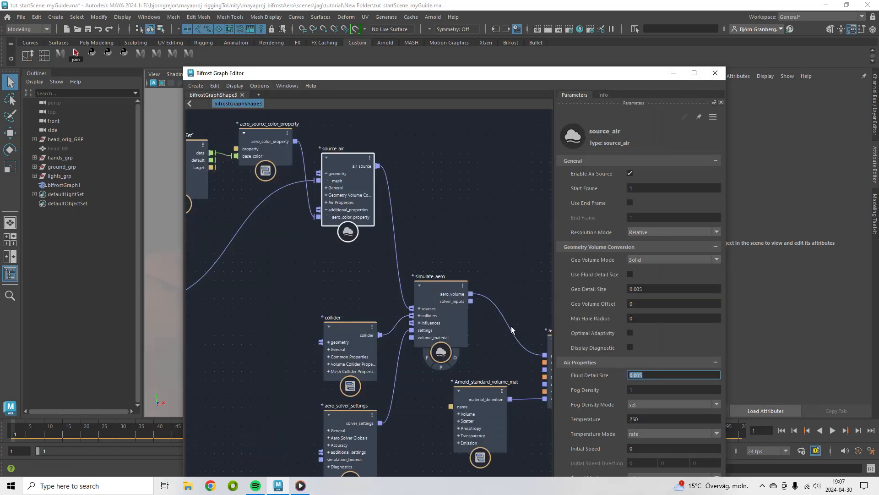
pyautogui.keyDown('alt'); pyautogui.moveTo(527, 295); pyautogui.dragTo(482, 200, button='middle'); pyautogui.keyUp('alt')
pyautogui.click(303, 317)
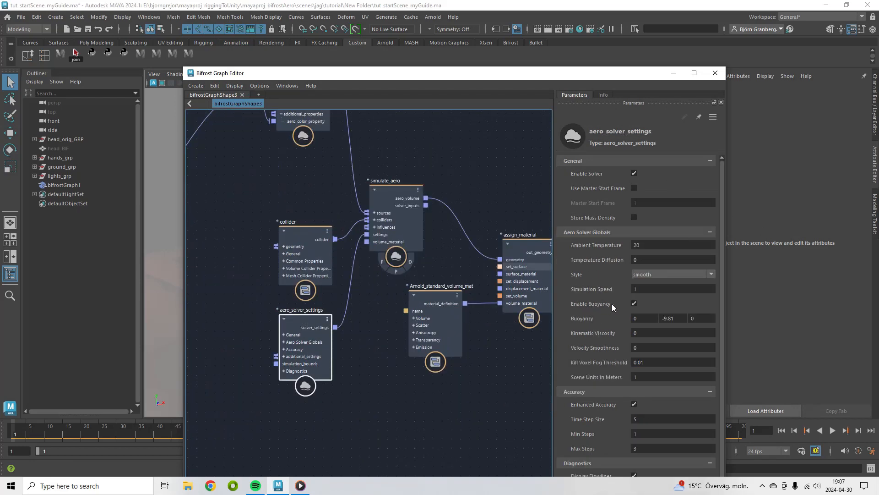
pyautogui.click(635, 303)
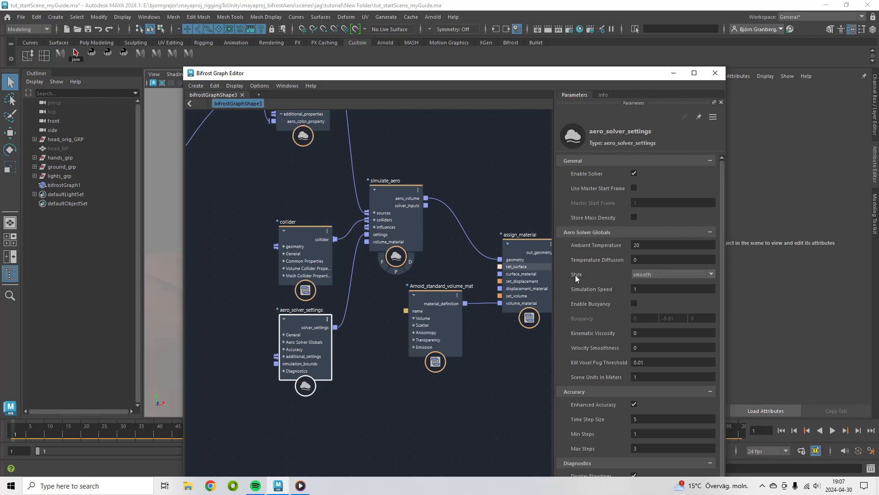
# Set the aero solver's Style to busy
pyautogui.click(646, 274)
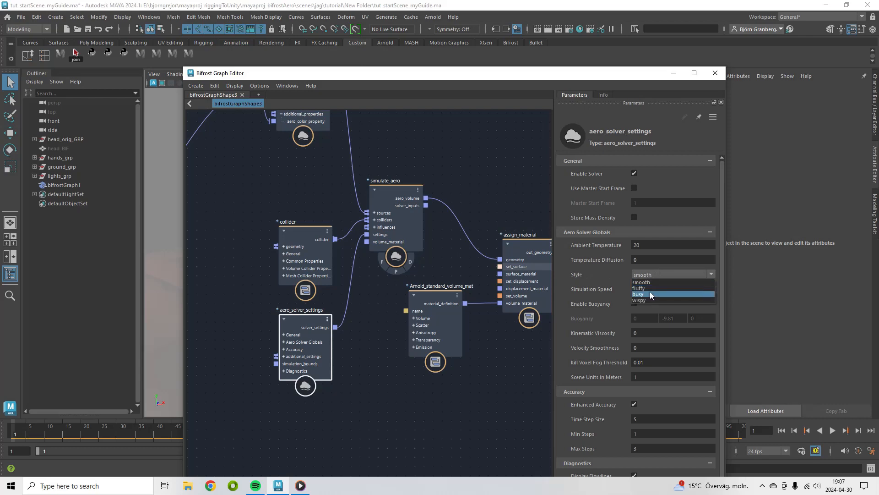
pyautogui.click(649, 291)
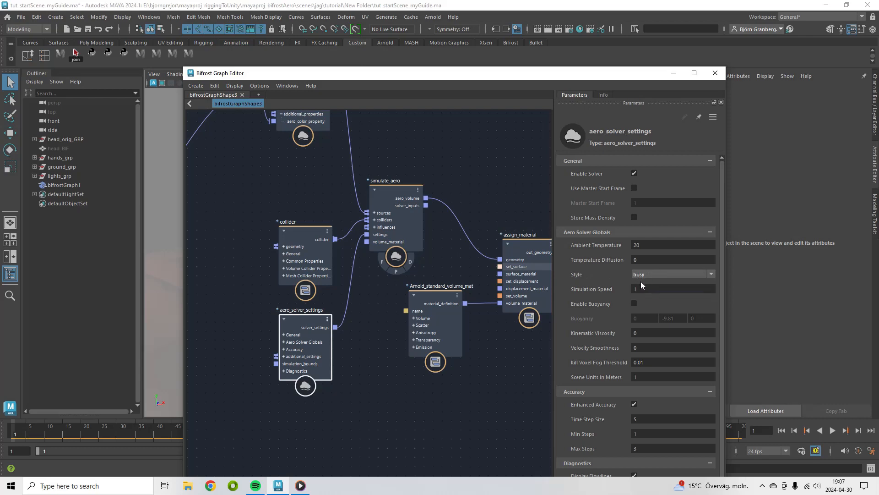
pyautogui.click(641, 276)
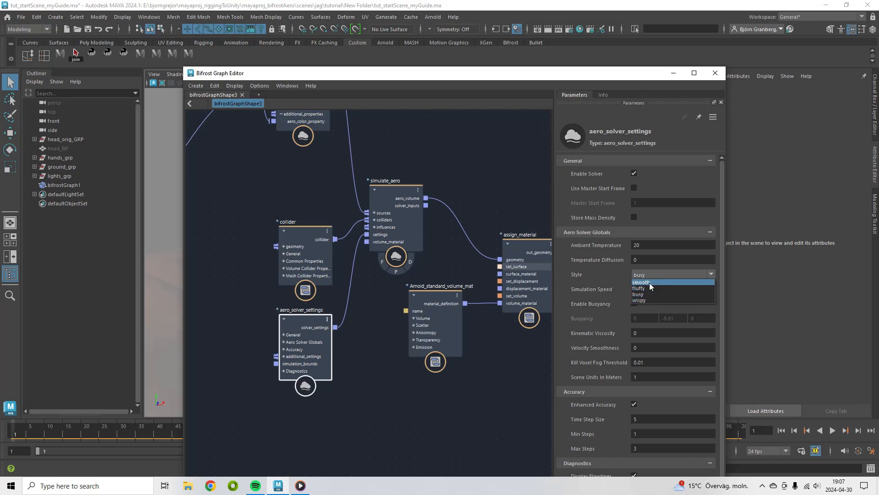
pyautogui.click(597, 269)
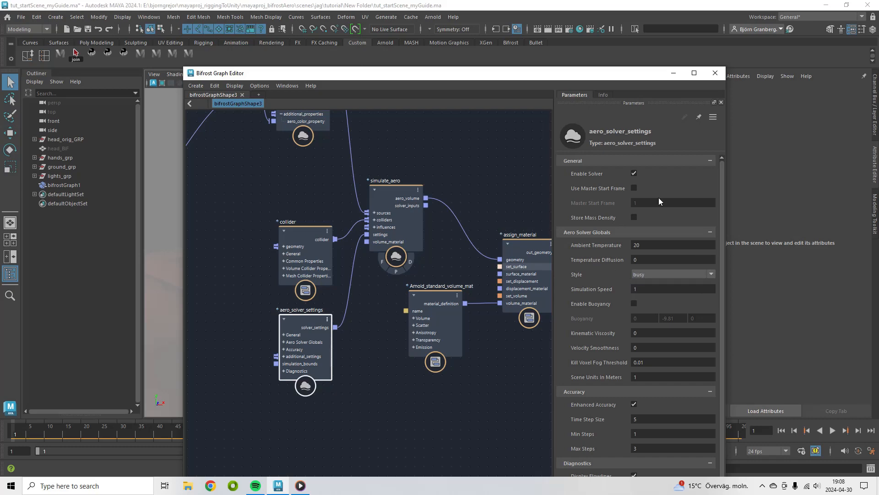
# Play the blast13 playblast in the media player
pyautogui.click(300, 486)
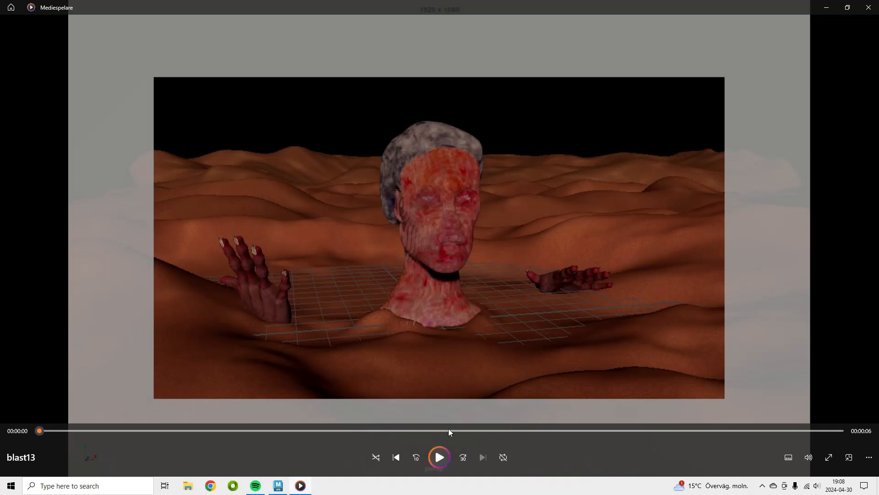
pyautogui.click(439, 457)
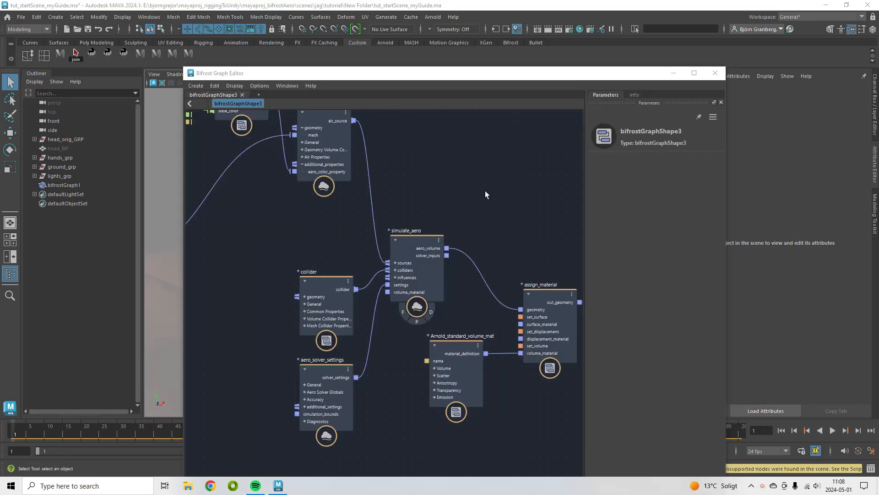
# Add an attract_repulse_influence node to the graph near simulate_aero
pyautogui.moveTo(440, 180); pyautogui.dragTo(463, 116, button='middle')
pyautogui.click(450, 213)
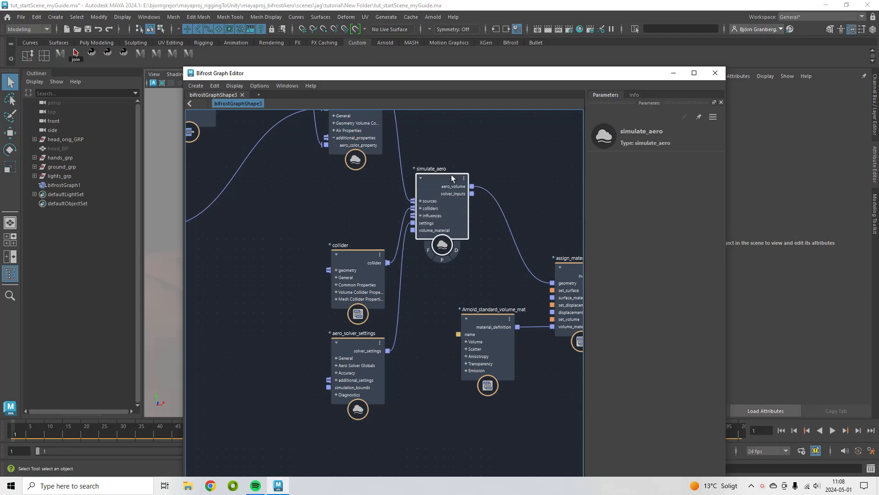
pyautogui.click(268, 230)
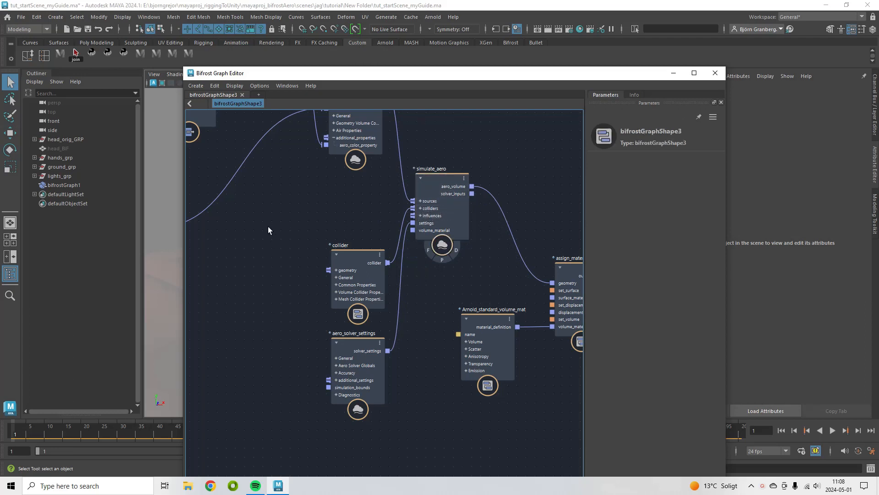
pyautogui.press('Tab')
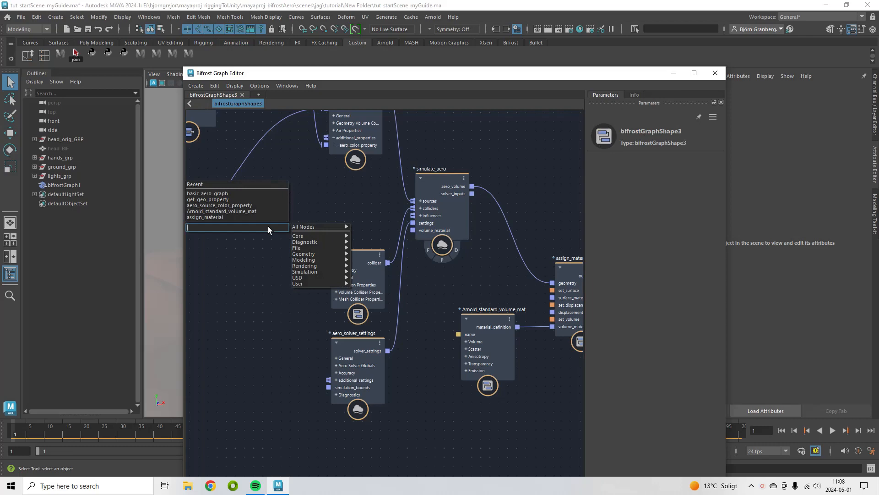
pyautogui.write('attract')
pyautogui.press('Down')
pyautogui.click(246, 234)
pyautogui.moveTo(271, 239); pyautogui.dragTo(268, 199)
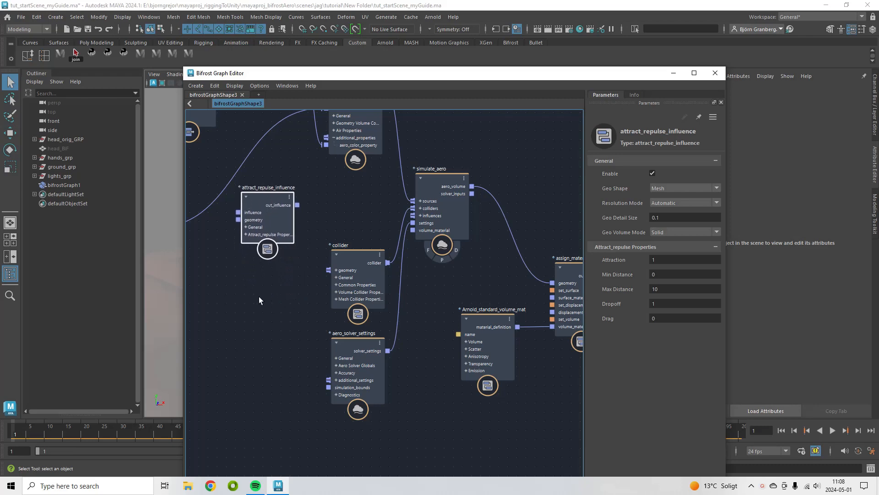
# Add a turbulence_influence node below the attract_repulse_influence node
pyautogui.press('Tab')
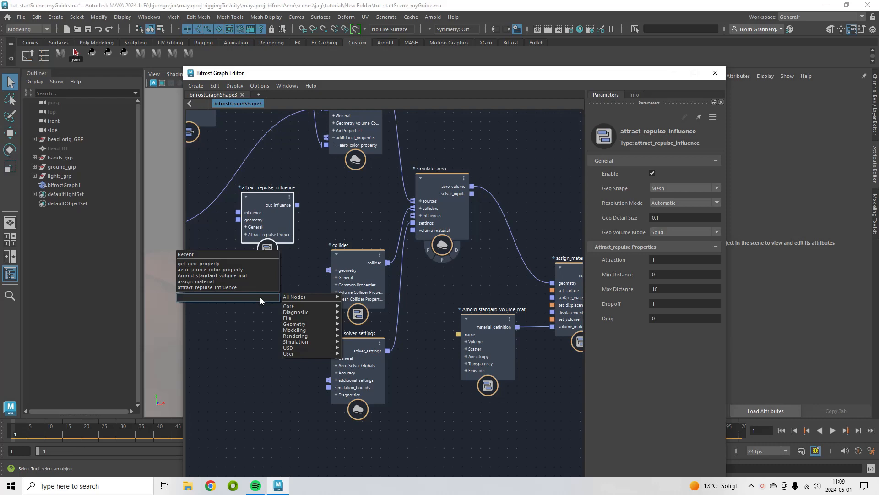
pyautogui.write('turbu')
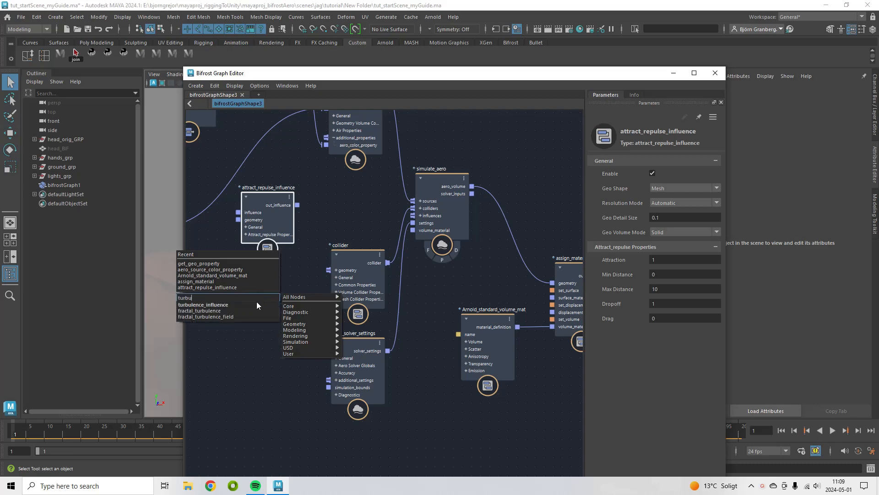
pyautogui.press('Return')
pyautogui.moveTo(270, 315); pyautogui.dragTo(263, 281)
# Add a wind_influence node below the turbulence_influence node
pyautogui.click(262, 350)
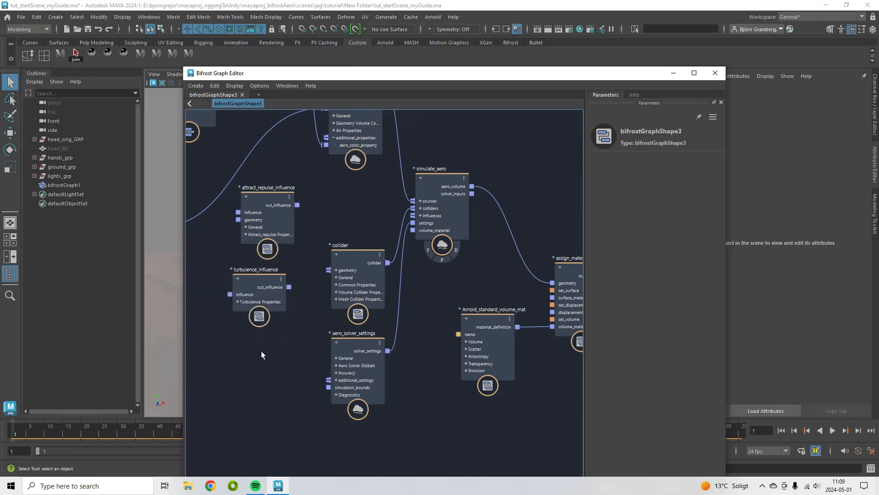
pyautogui.press('Tab')
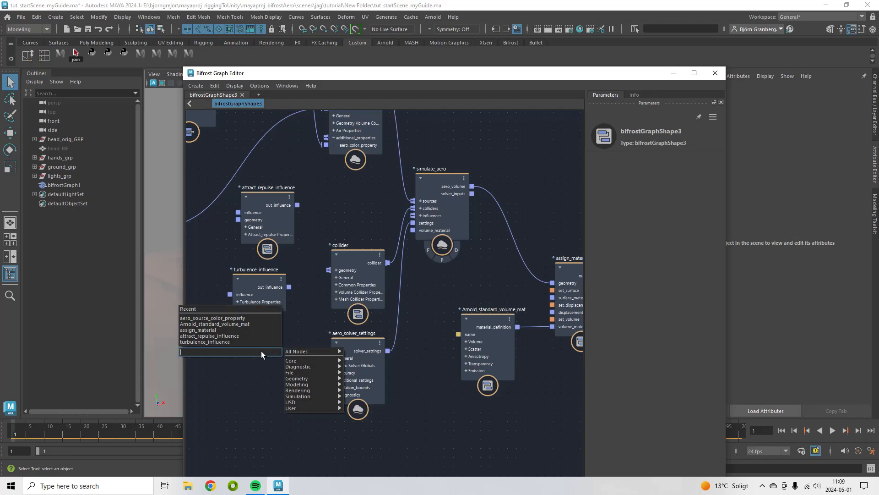
pyautogui.write('wind')
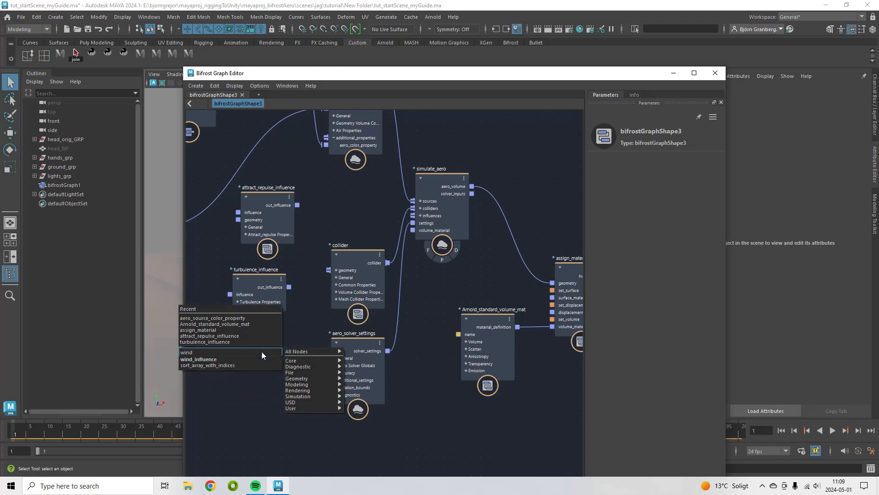
pyautogui.click(250, 359)
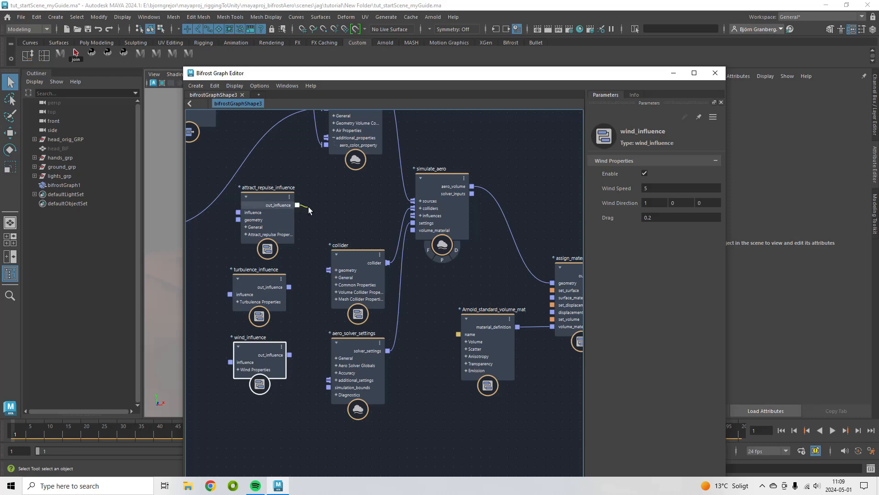
# Connect the attract_repulse_influence output to simulate_aero's influences and set its Geo Detail Size to 0.005
pyautogui.moveTo(348, 215); pyautogui.dragTo(413, 214)
pyautogui.click(267, 197)
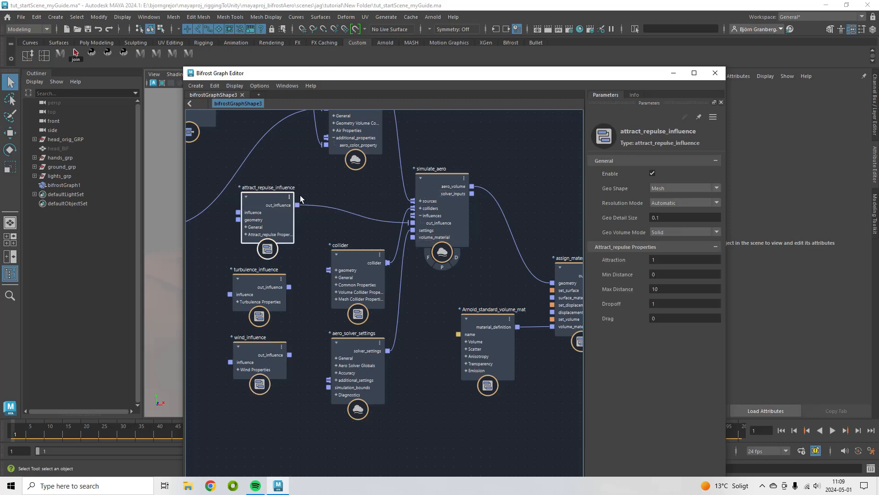
pyautogui.click(663, 217)
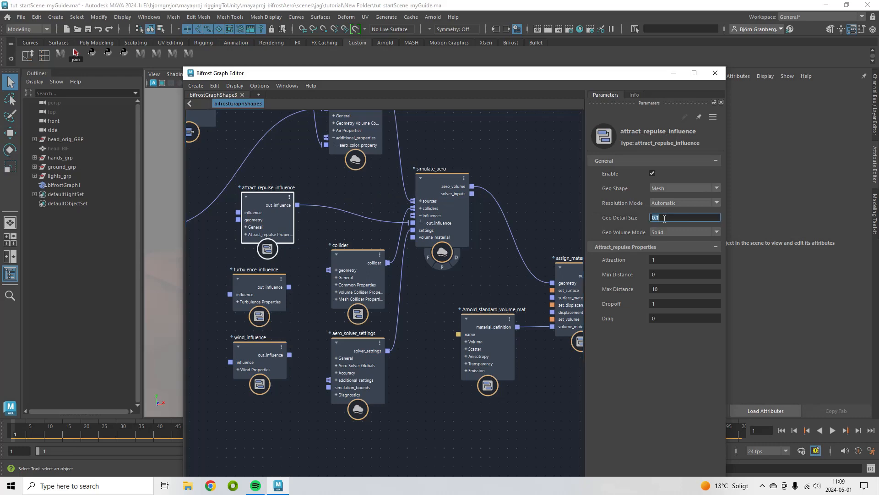
pyautogui.write('0.005')
pyautogui.press('Return')
# Set the attract_repulse_influence Max Distance to 1000 and Dropoff to 0
pyautogui.click(671, 259)
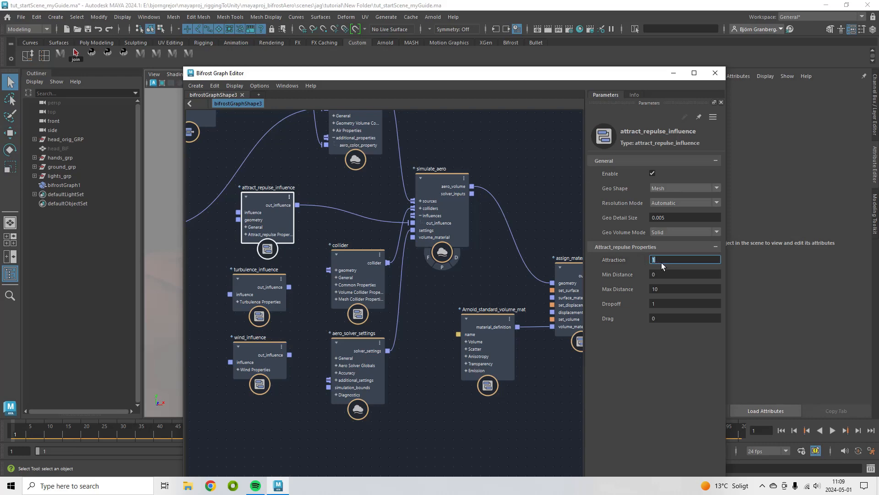
pyautogui.click(669, 289)
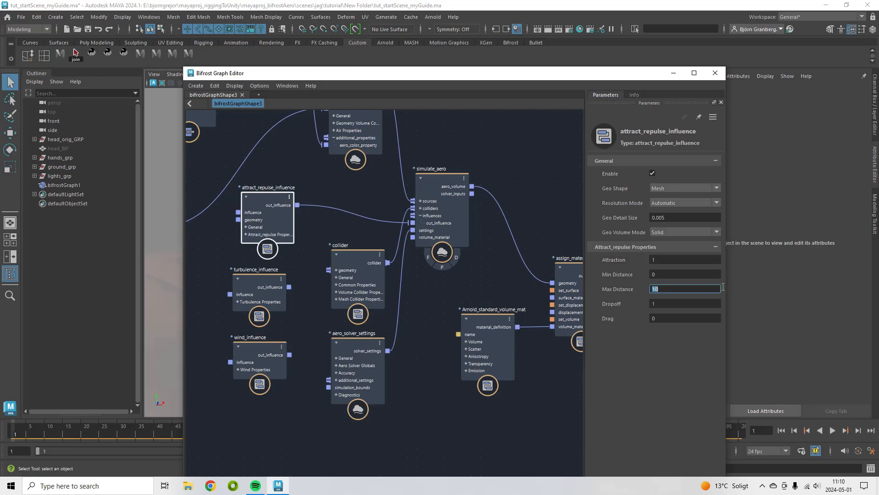
pyautogui.write('1000')
pyautogui.press('Return')
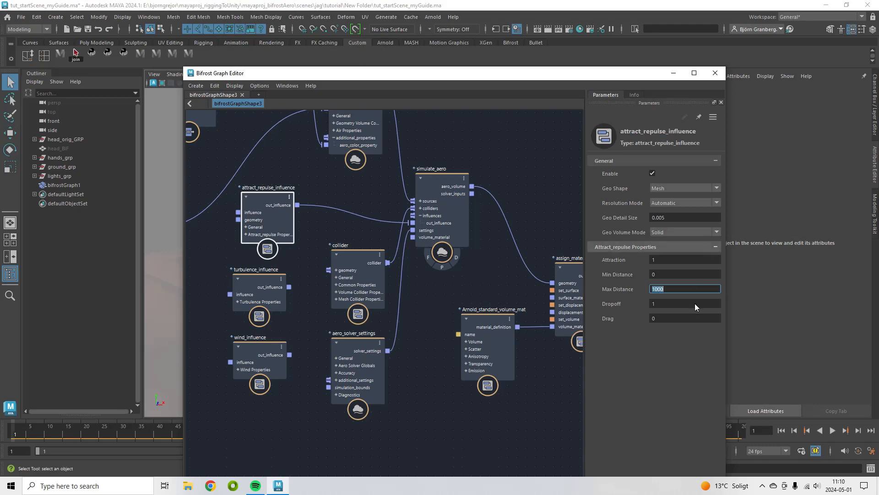
pyautogui.click(672, 304)
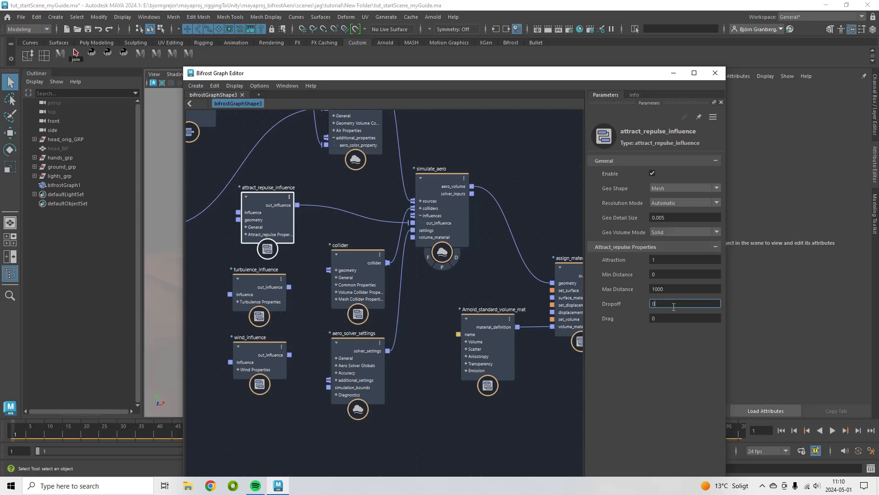
pyautogui.write('0')
# Connect turbulence_influence's output to simulate_aero's influences and set its Turbulence to 3
pyautogui.click(257, 280)
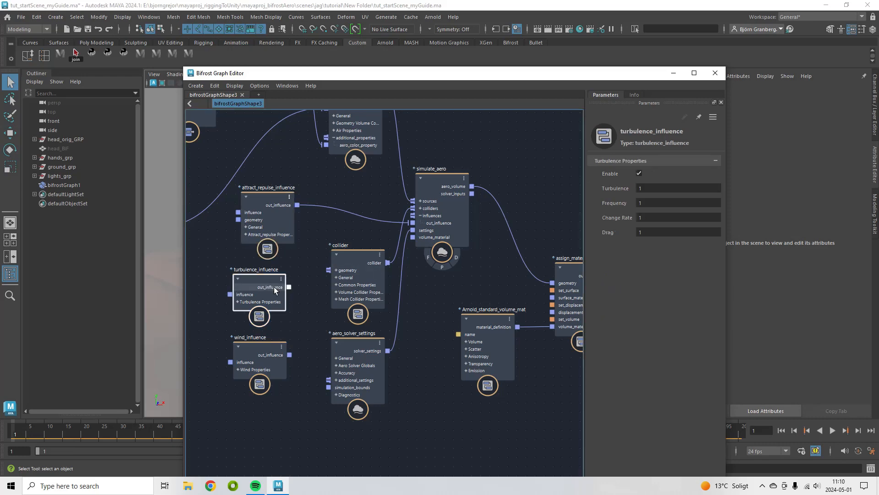
pyautogui.moveTo(290, 287); pyautogui.dragTo(416, 213)
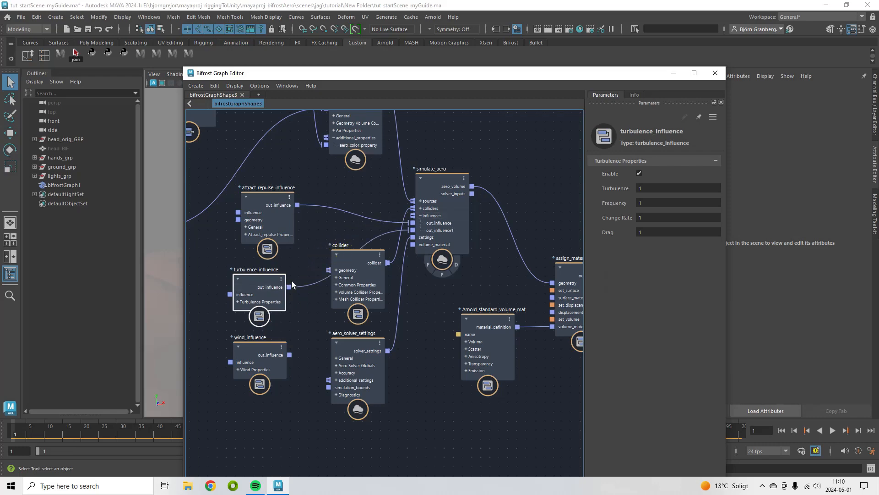
pyautogui.click(651, 188)
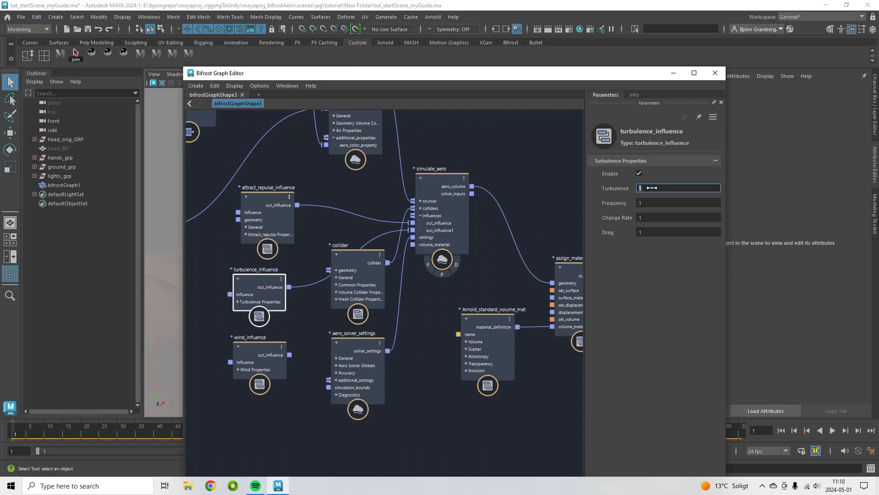
pyautogui.write('3')
# Connect wind_influence's output to simulate_aero's influences and set its Wind Direction to 1, -1, 0
pyautogui.click(254, 348)
pyautogui.moveTo(289, 354); pyautogui.dragTo(414, 215)
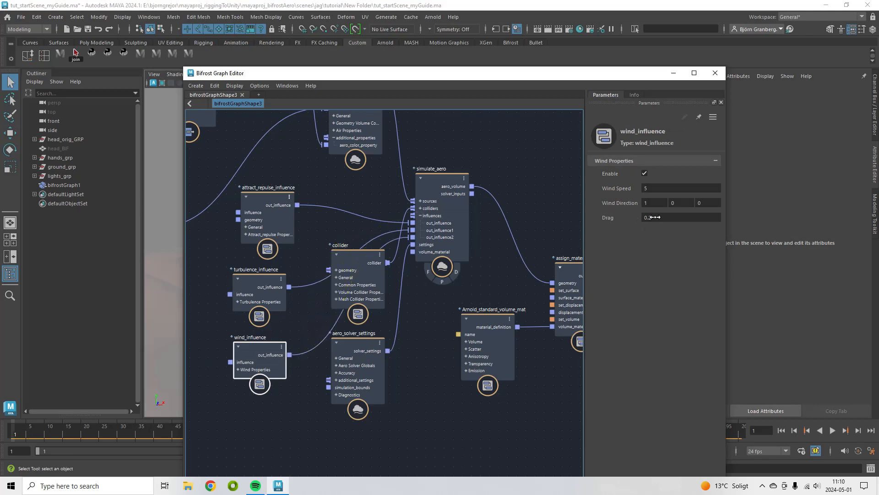
pyautogui.click(658, 190)
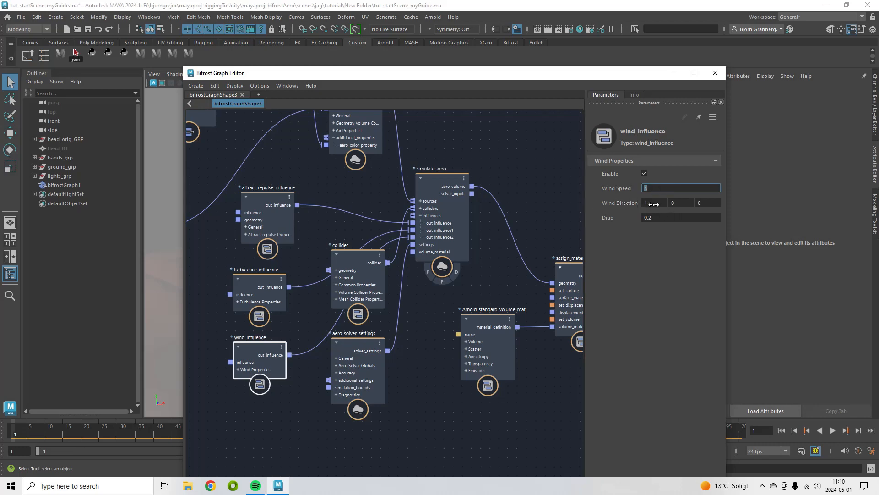
pyautogui.click(681, 202)
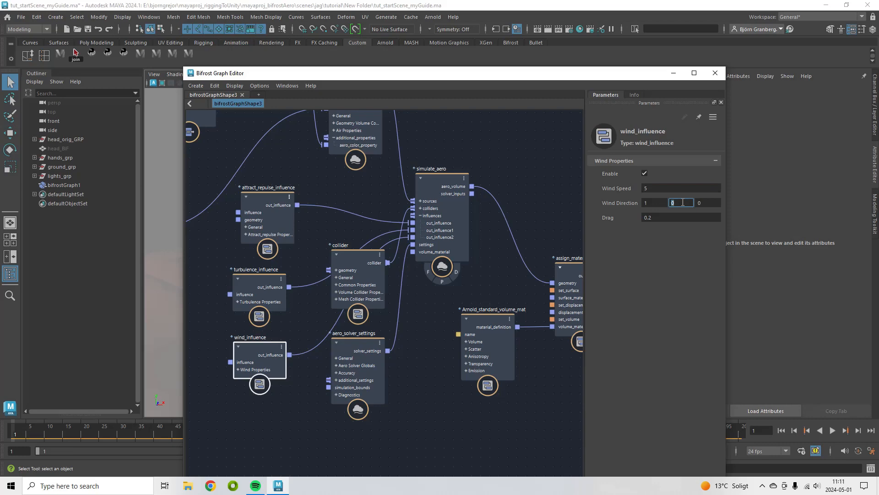
pyautogui.write('-1')
pyautogui.press('Return')
pyautogui.click(696, 283)
# Expose the attract_repulse_influence attraction port as a graph input on the head_BIFShape input node
pyautogui.moveTo(268, 262); pyautogui.dragTo(440, 271, button='middle')
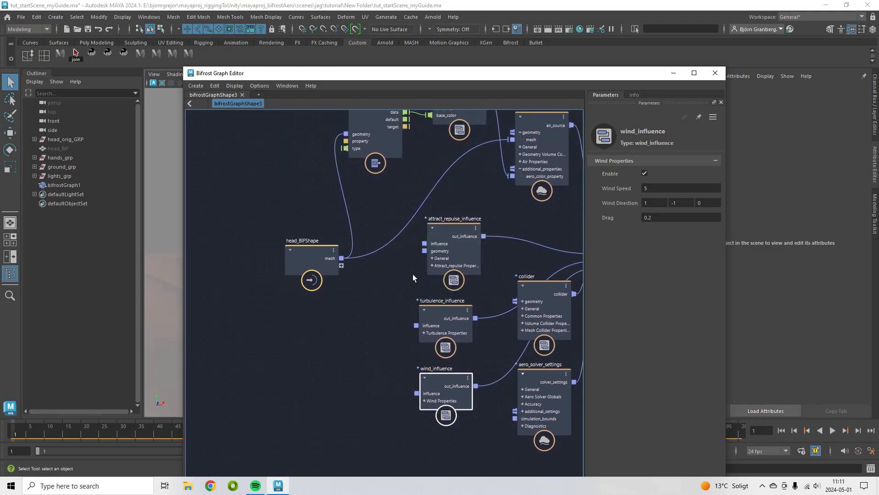
pyautogui.moveTo(309, 251); pyautogui.dragTo(250, 239)
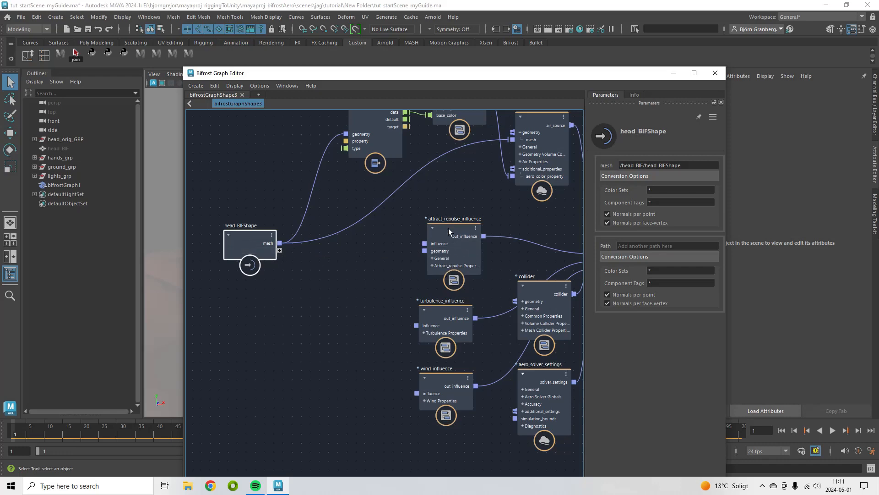
pyautogui.click(433, 265)
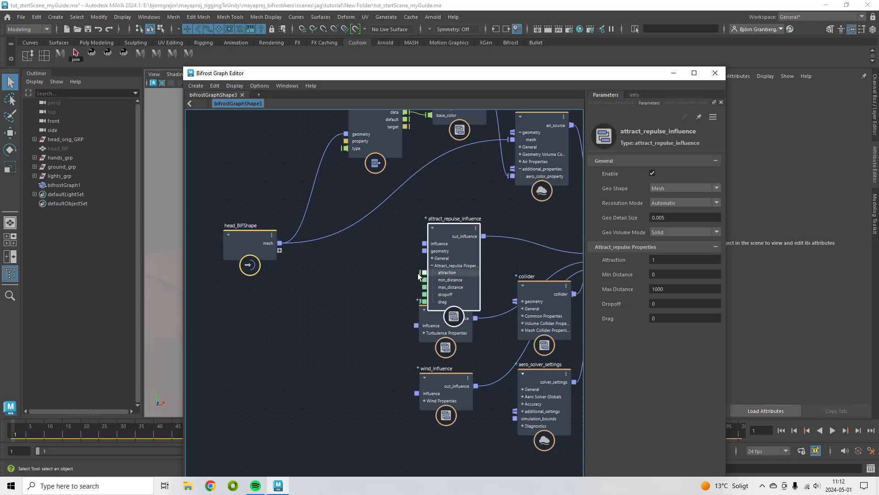
pyautogui.moveTo(389, 270); pyautogui.dragTo(280, 250)
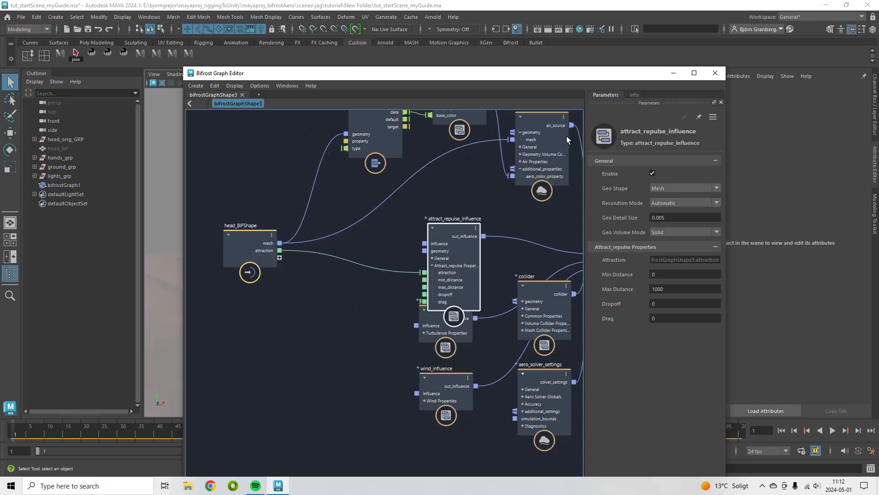
# Select bifrostGraph1 and inspect its Attraction attribute in the Channel Box
pyautogui.click(674, 73)
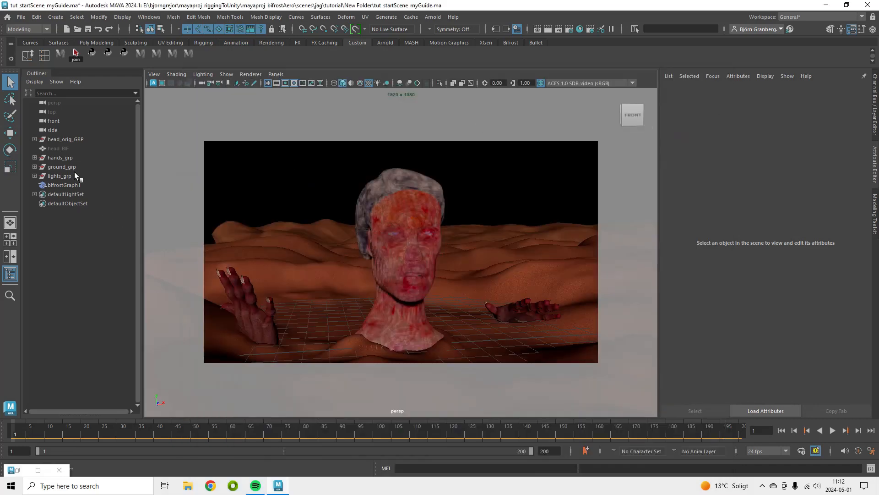
pyautogui.click(68, 186)
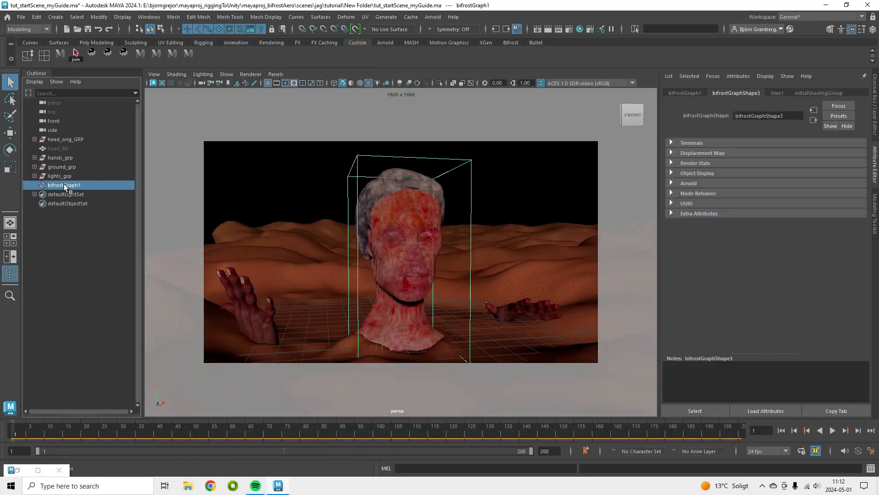
pyautogui.click(876, 107)
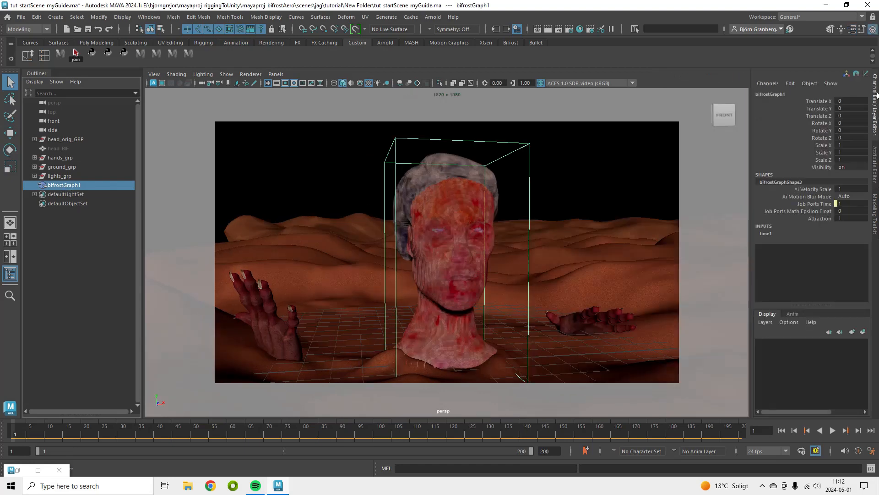
pyautogui.click(807, 218)
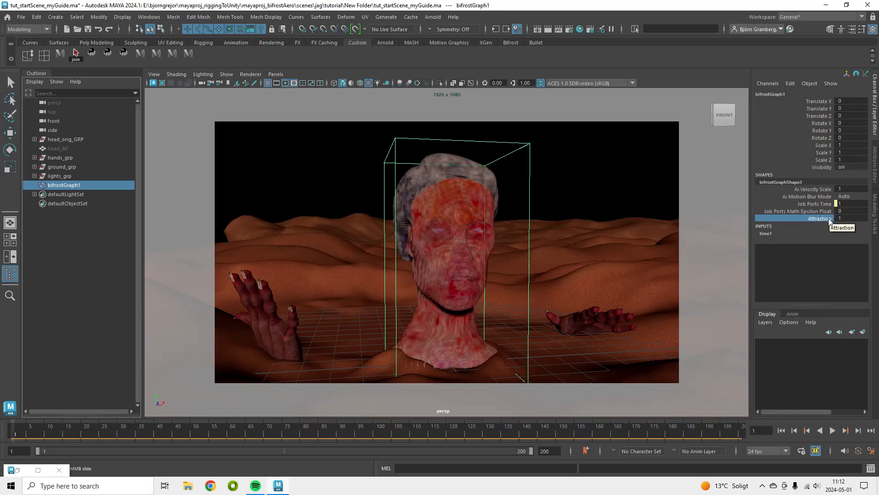
pyautogui.moveTo(827, 219); pyautogui.dragTo(837, 219, button='middle')
# Expose the wind_influence wind_speed port as a graph input on the head_BIFShape input node
pyautogui.click(21, 469)
pyautogui.click(20, 470)
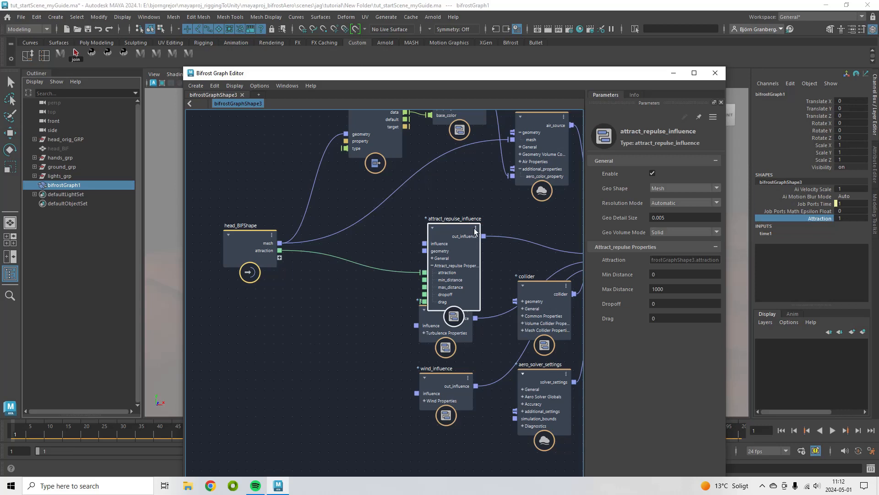
pyautogui.moveTo(453, 228); pyautogui.dragTo(457, 190)
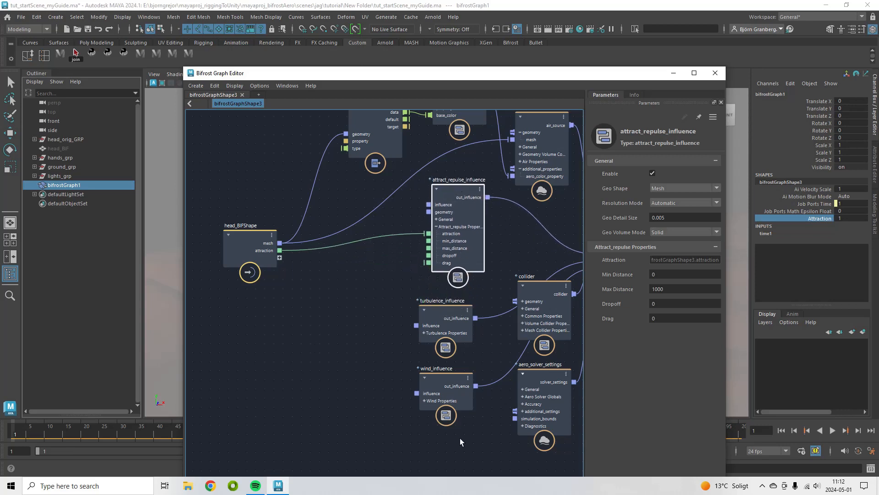
pyautogui.moveTo(437, 392); pyautogui.dragTo(401, 375)
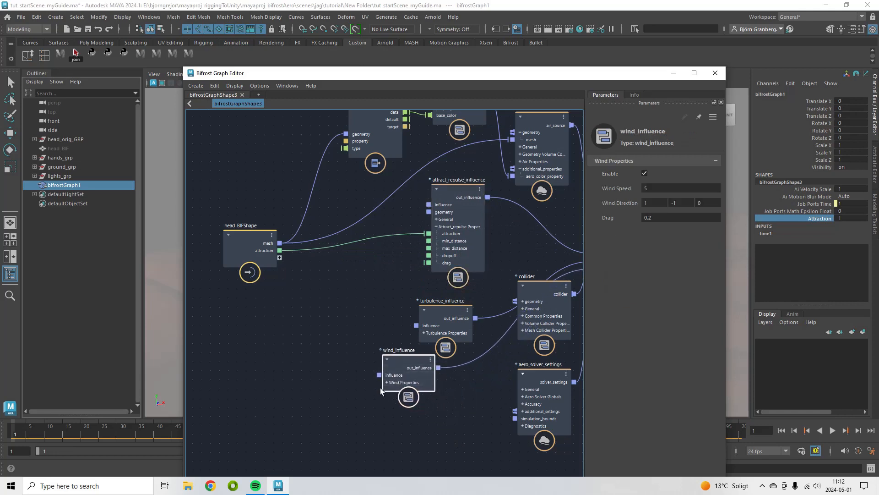
pyautogui.click(387, 382)
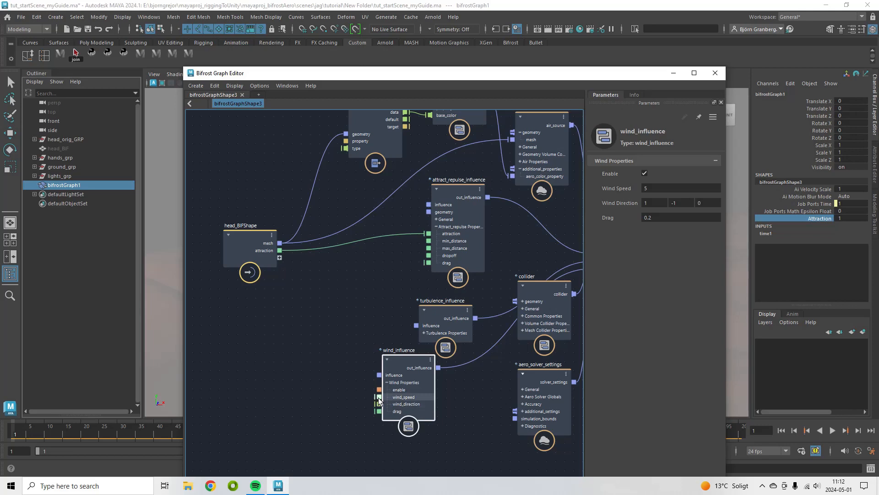
pyautogui.moveTo(348, 363); pyautogui.dragTo(279, 257)
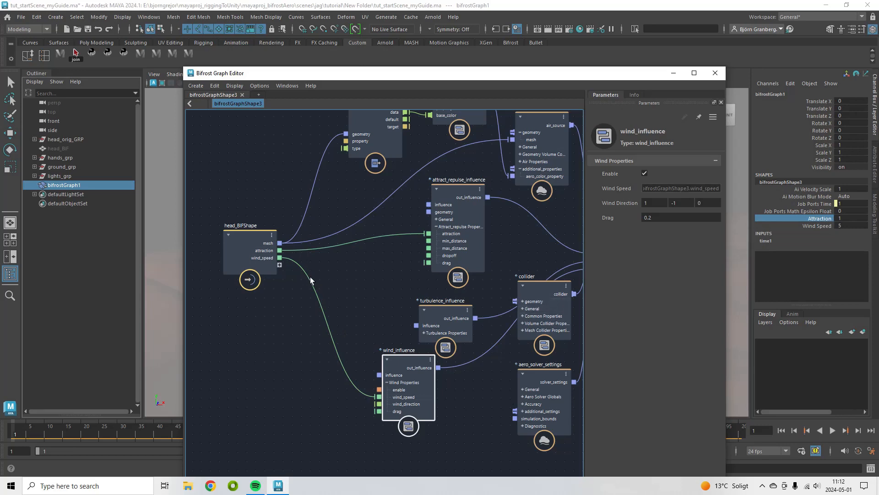
# Expose the Arnold_standard_volume_mat density port as a graph input on the head_BIFShape input node
pyautogui.moveTo(482, 370); pyautogui.dragTo(137, 326, button='middle')
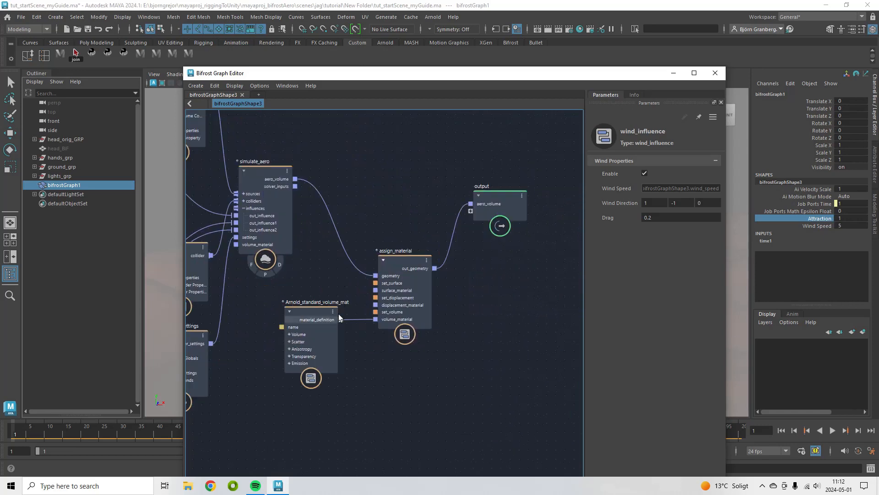
pyautogui.click(305, 311)
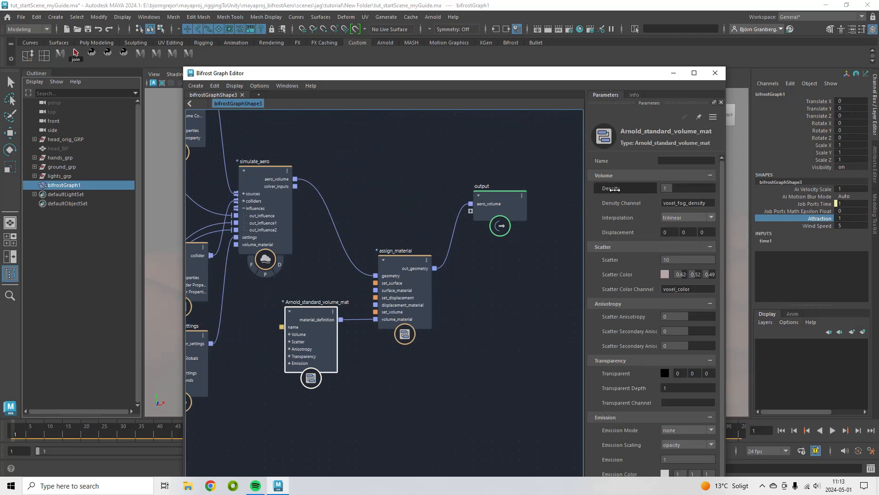
pyautogui.moveTo(218, 287); pyautogui.dragTo(437, 304, button='middle')
pyautogui.scroll(-3, 437, 304)
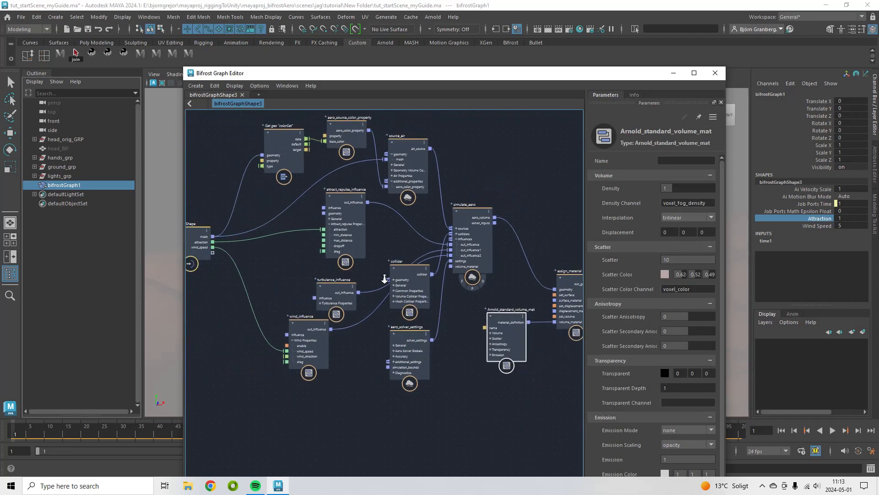
pyautogui.moveTo(521, 332); pyautogui.dragTo(510, 302)
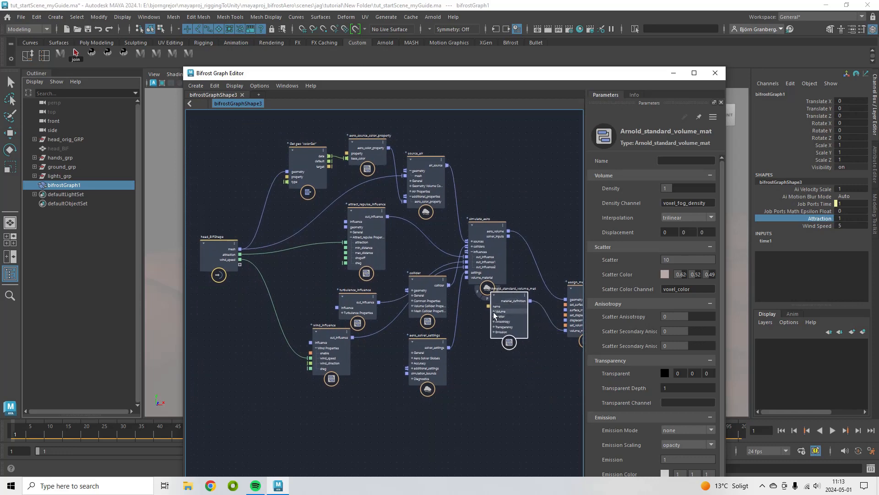
pyautogui.scroll(3, 493, 312)
pyautogui.click(488, 295)
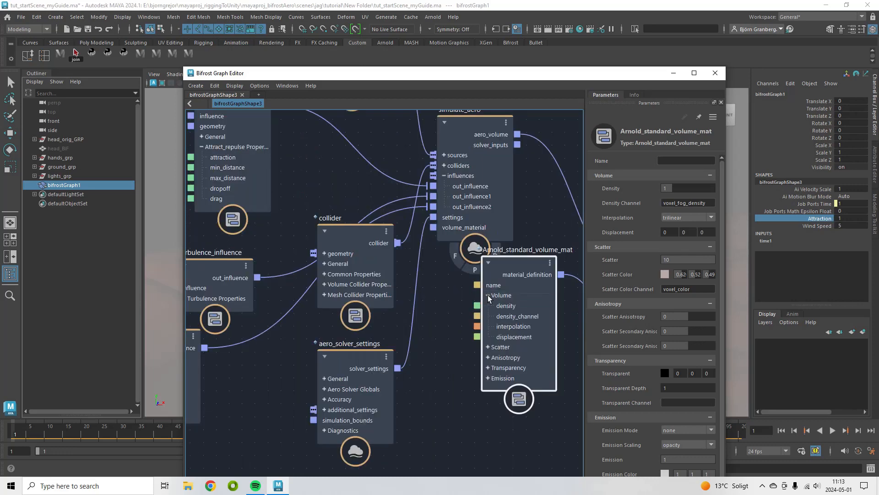
pyautogui.scroll(-2, 514, 337)
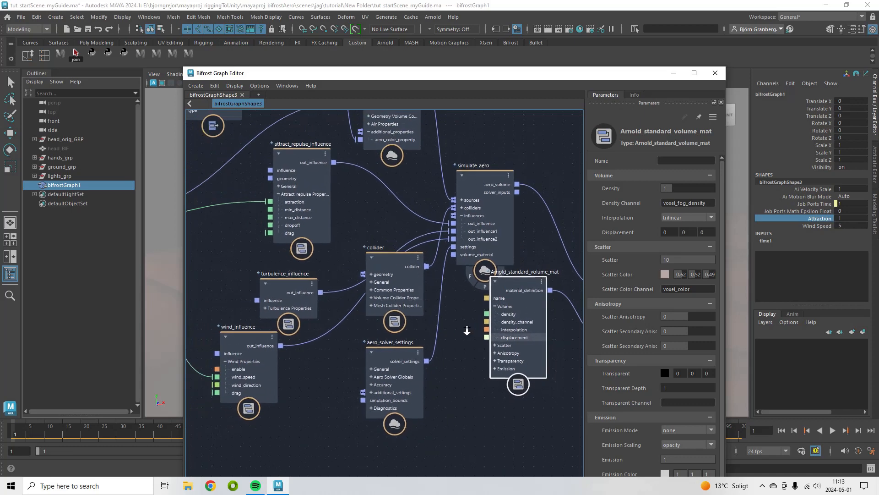
pyautogui.moveTo(467, 331); pyautogui.dragTo(520, 347, button='middle')
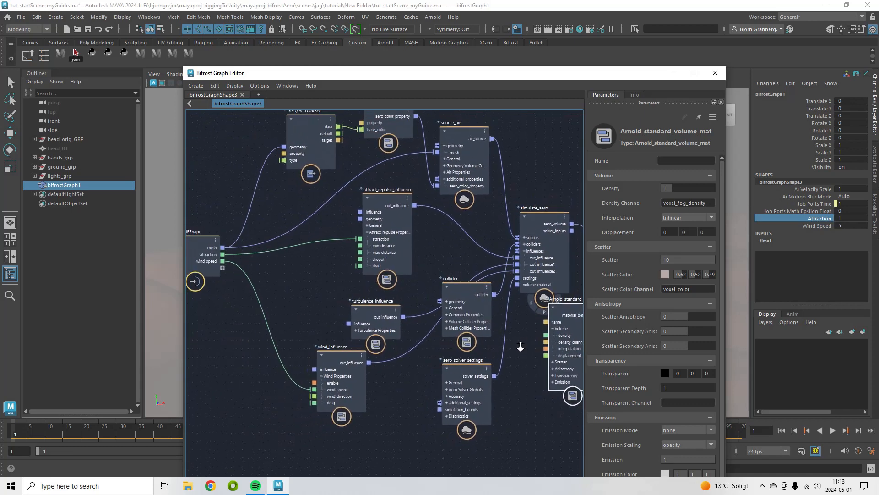
pyautogui.keyDown('alt'); pyautogui.moveTo(521, 346); pyautogui.dragTo(517, 346, button='right'); pyautogui.keyUp('alt')
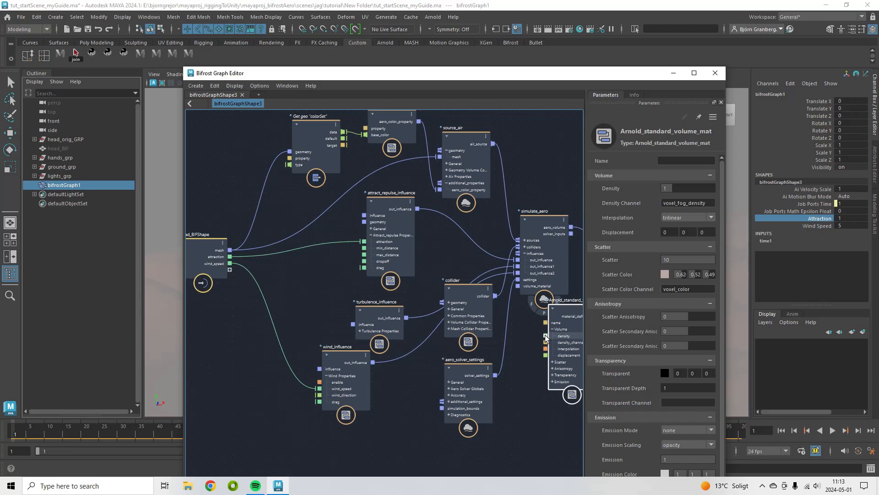
pyautogui.moveTo(545, 335); pyautogui.dragTo(226, 269)
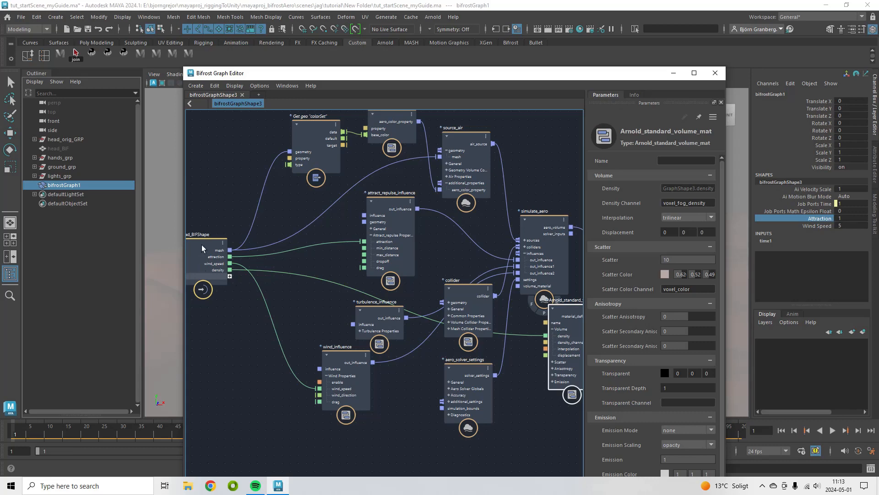
pyautogui.click(674, 74)
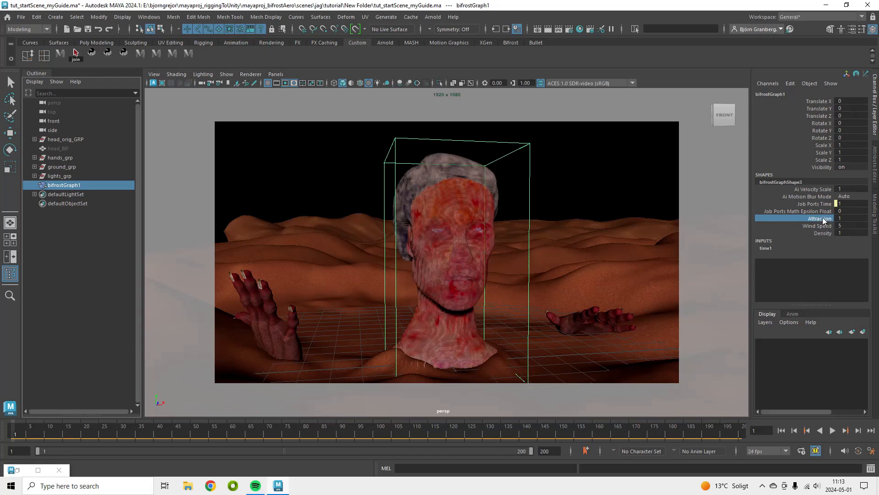
# Key the Attraction attribute at 0 on frame 1
pyautogui.click(843, 218)
pyautogui.press('Return')
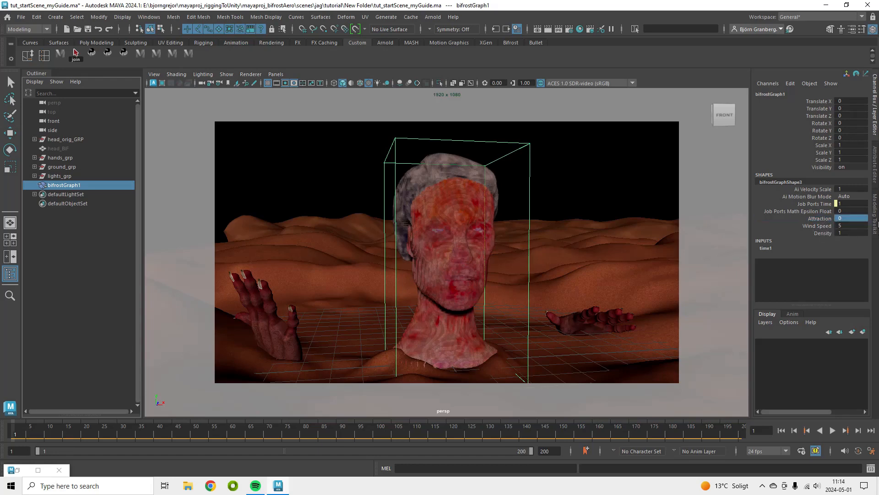
pyautogui.click(826, 219)
pyautogui.rightClick(826, 218)
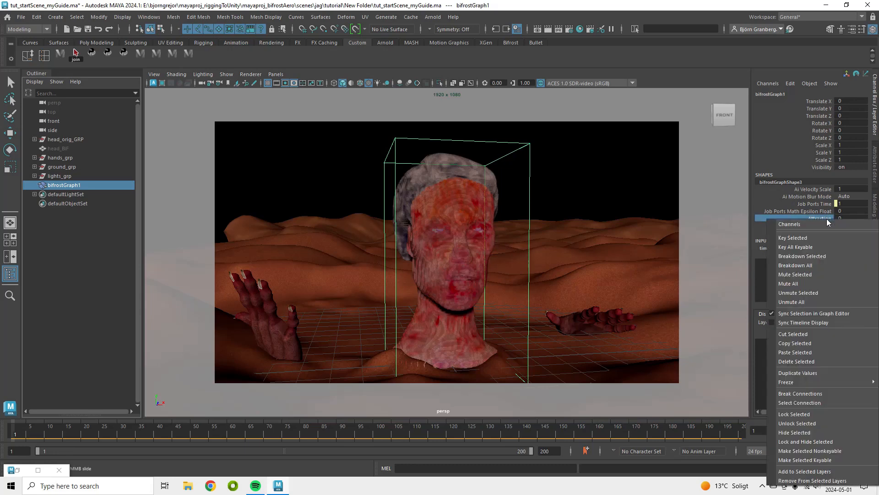
pyautogui.click(813, 237)
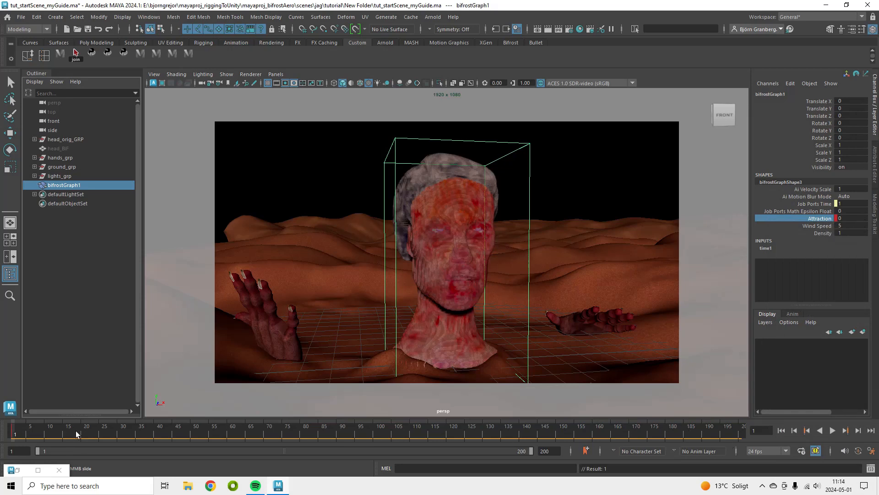
# Move to frame 22 and key Attraction at -1.47
pyautogui.moveTo(72, 429); pyautogui.dragTo(94, 432)
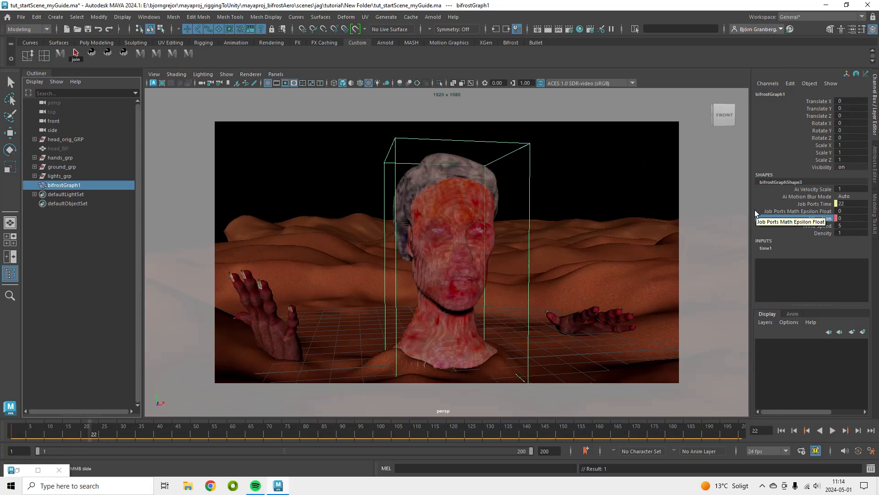
pyautogui.click(867, 219)
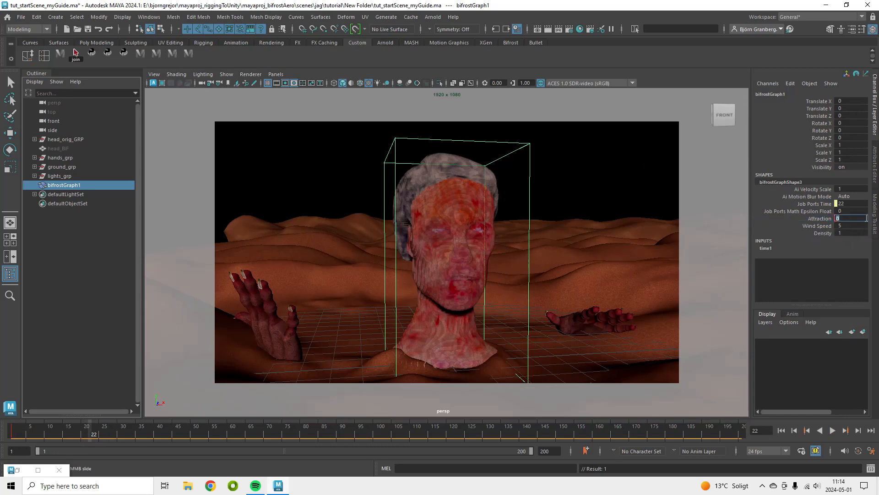
pyautogui.write('-1.47')
pyautogui.press('Return')
pyautogui.rightClick(812, 217)
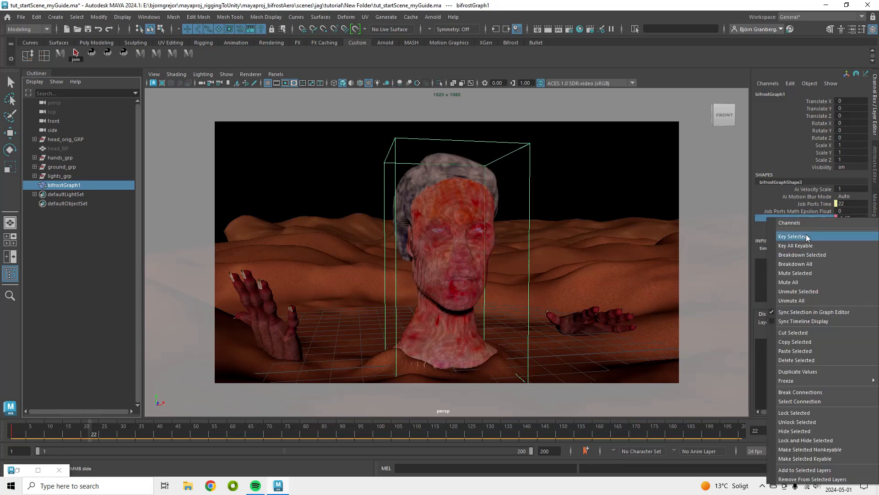
pyautogui.click(806, 236)
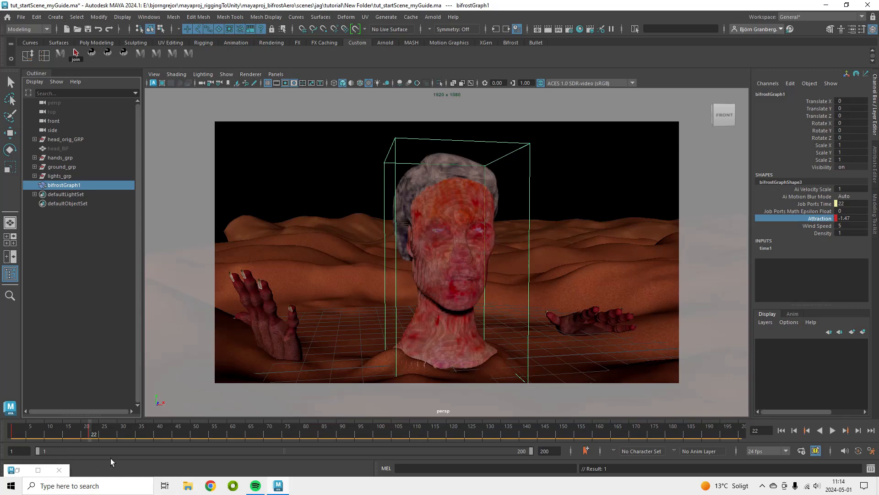
# Move to frame 50 and key Attraction at -6
pyautogui.click(194, 431)
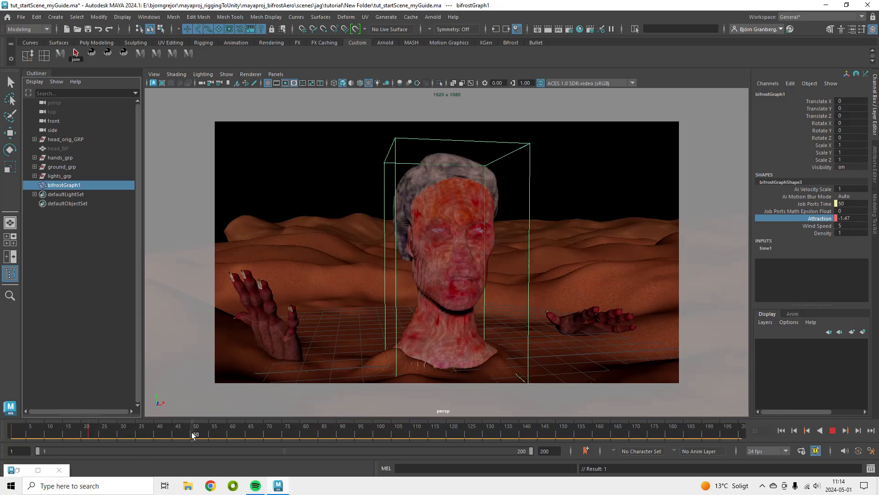
pyautogui.doubleClick(849, 218)
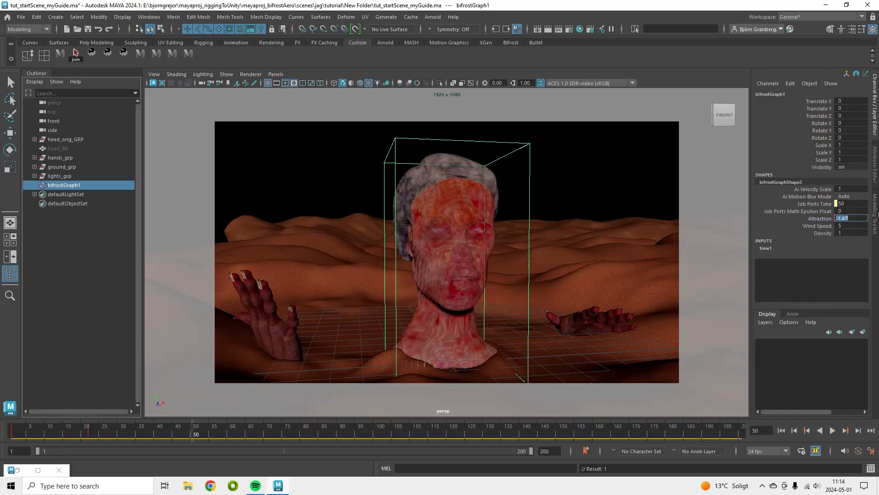
pyautogui.write('-6')
pyautogui.press('Return')
pyautogui.click(828, 225)
pyautogui.rightClick(828, 220)
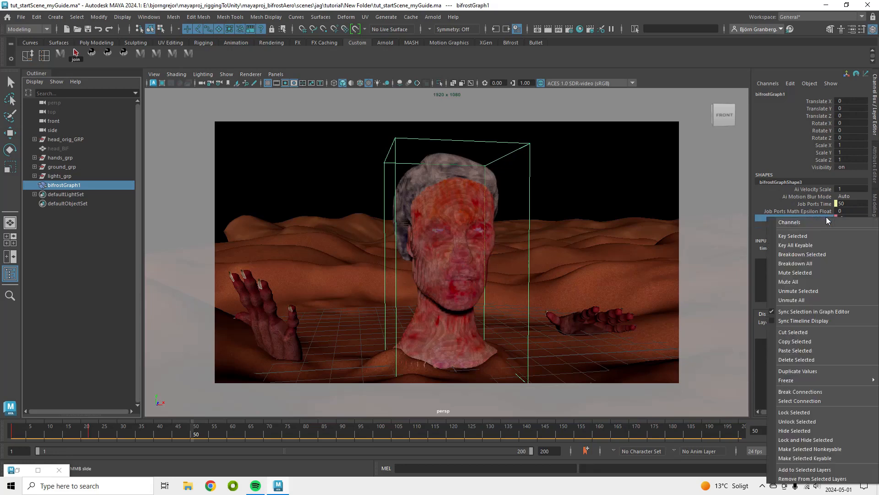
pyautogui.click(800, 235)
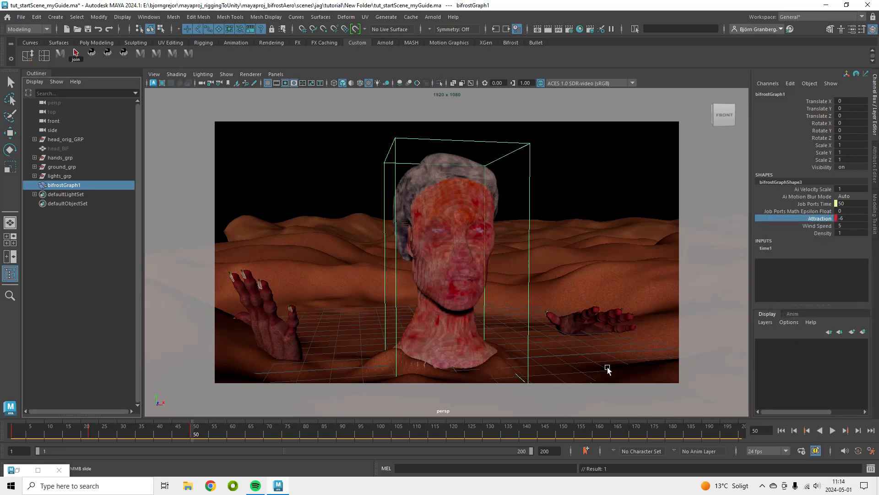
# Move to frame 90 and key Attraction again to hold its value
pyautogui.click(339, 435)
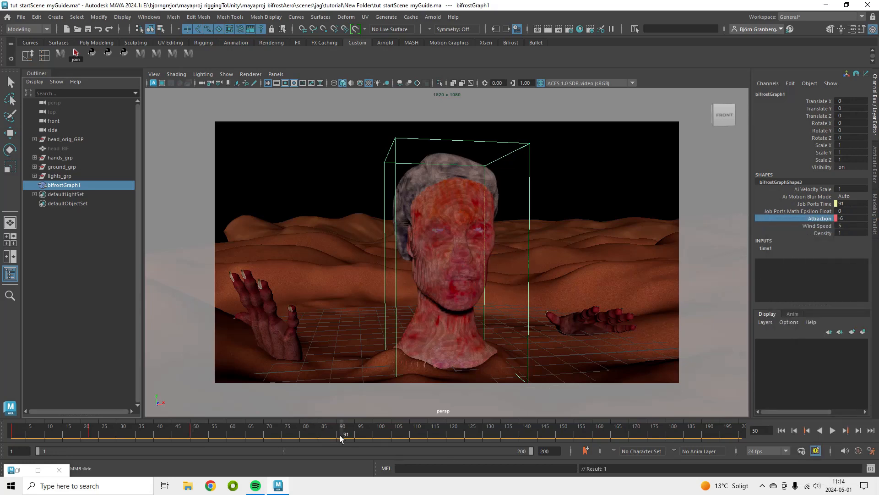
pyautogui.rightClick(827, 220)
pyautogui.click(809, 236)
# Move to frame 150 and key Attraction at 0
pyautogui.click(561, 435)
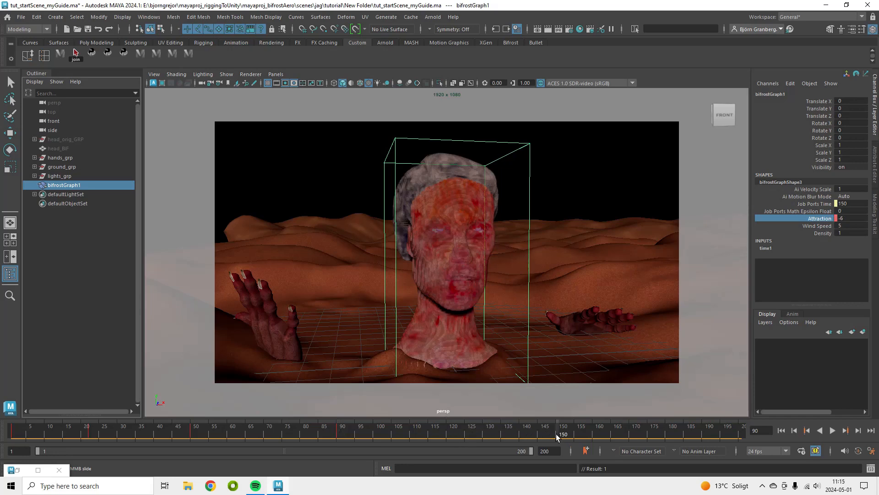
pyautogui.doubleClick(850, 220)
pyautogui.write('0')
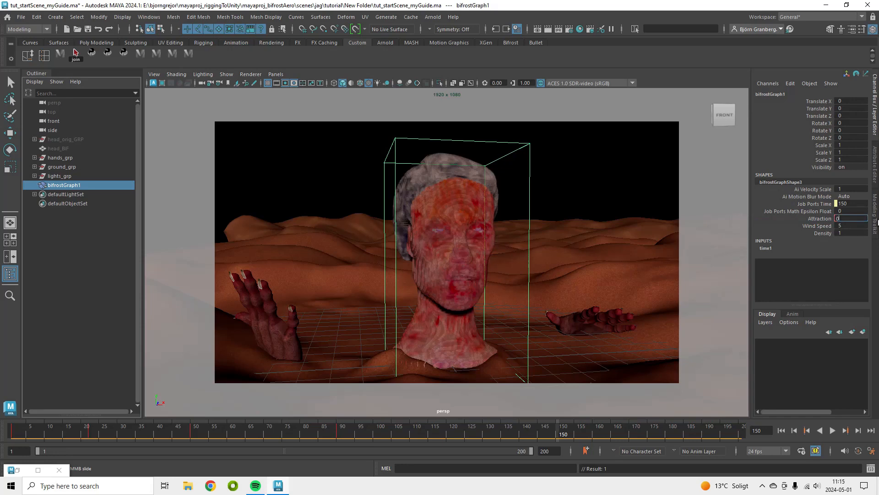
pyautogui.press('Return')
pyautogui.rightClick(823, 218)
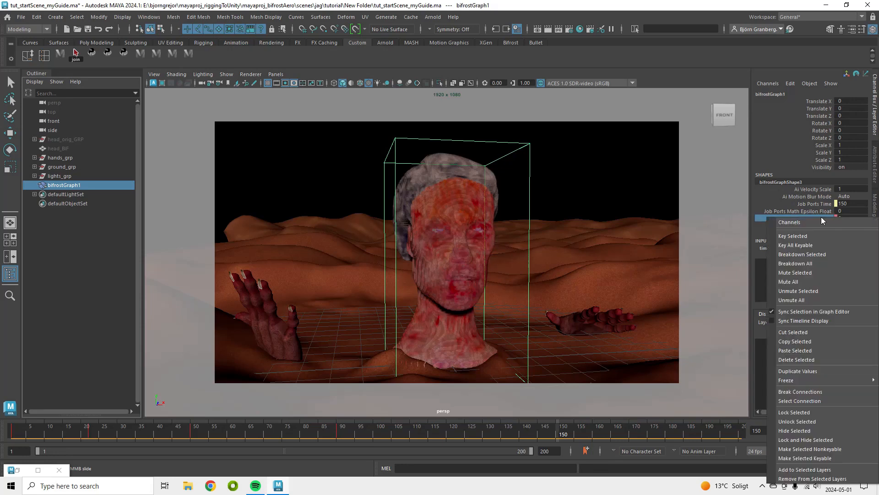
pyautogui.click(814, 232)
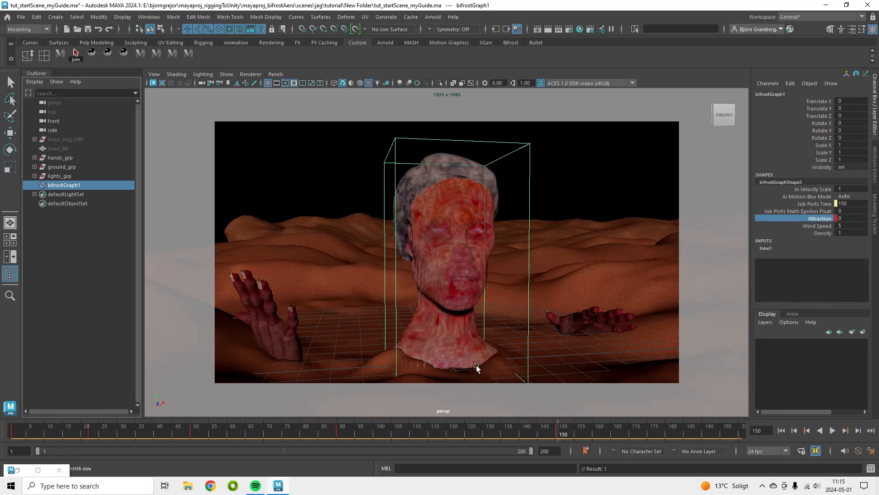
# Set Wind Speed to 0 on frame 60
pyautogui.click(812, 225)
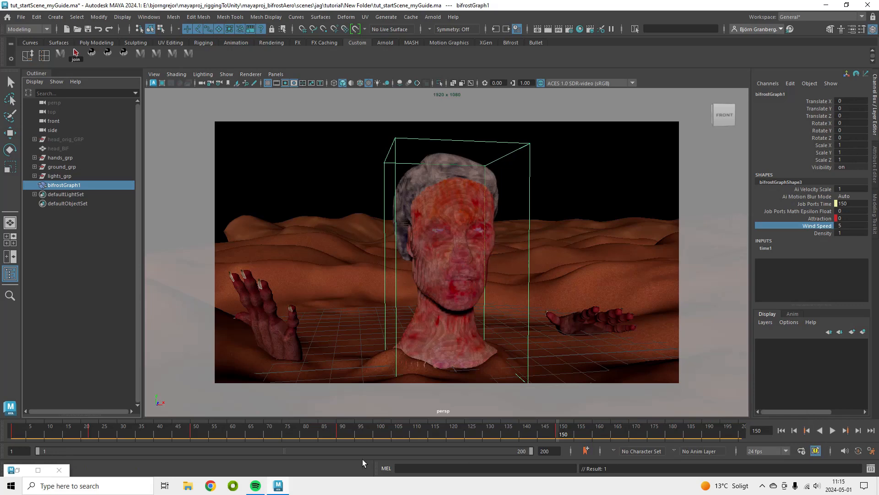
pyautogui.click(228, 434)
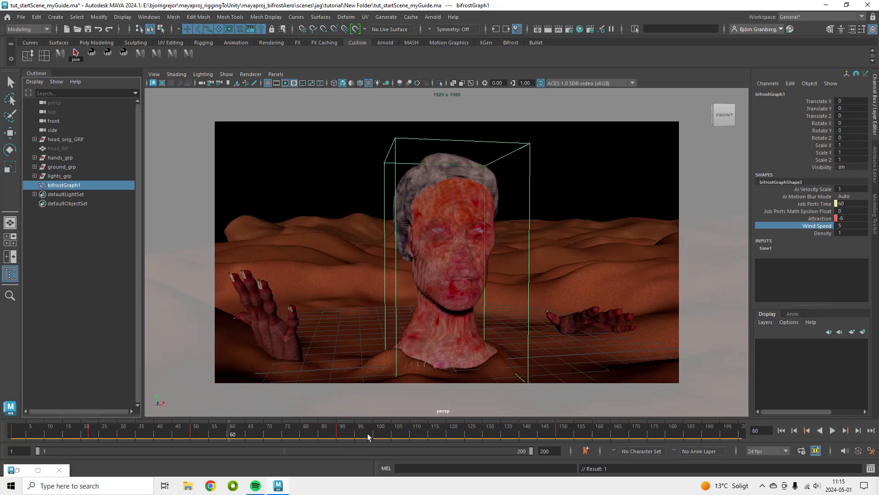
pyautogui.doubleClick(842, 223)
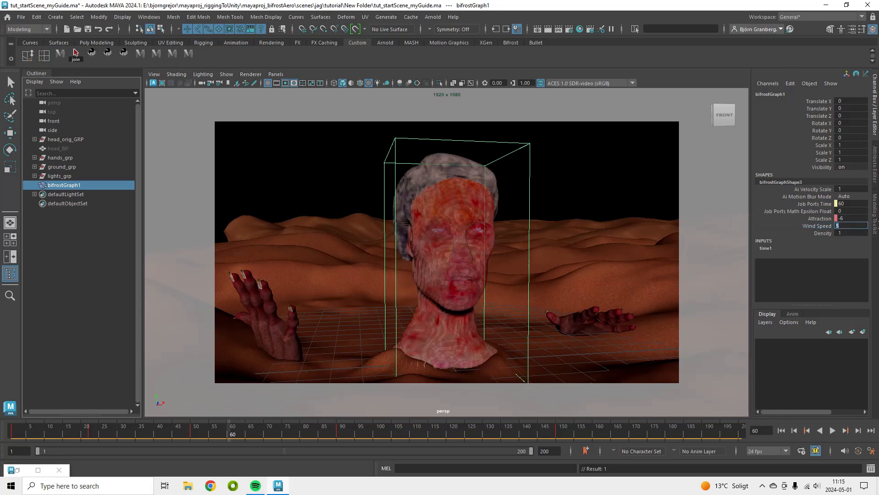
pyautogui.press('Return')
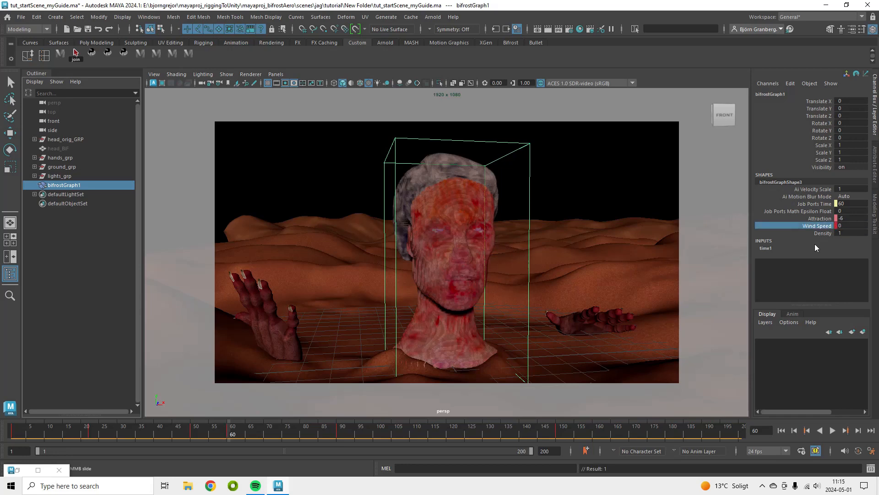
# Step to frame 90 and key Wind Speed at 10
pyautogui.press('.')
pyautogui.click(863, 225)
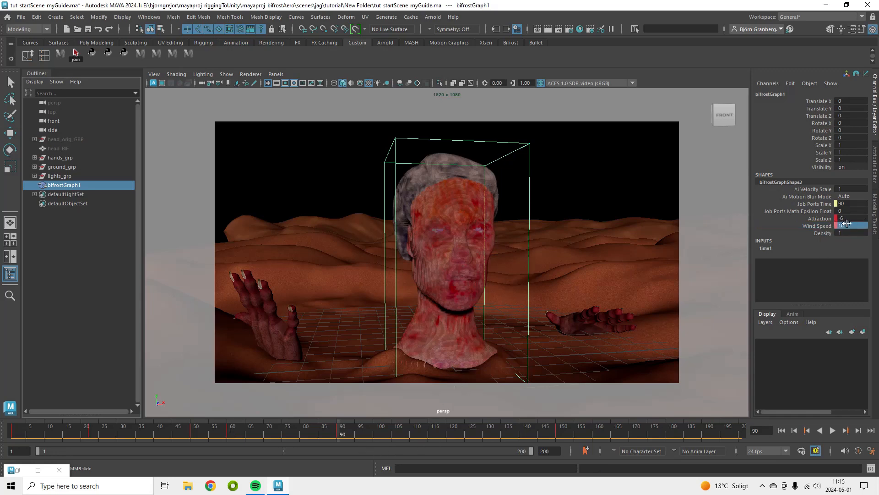
pyautogui.click(819, 226)
pyautogui.rightClick(824, 227)
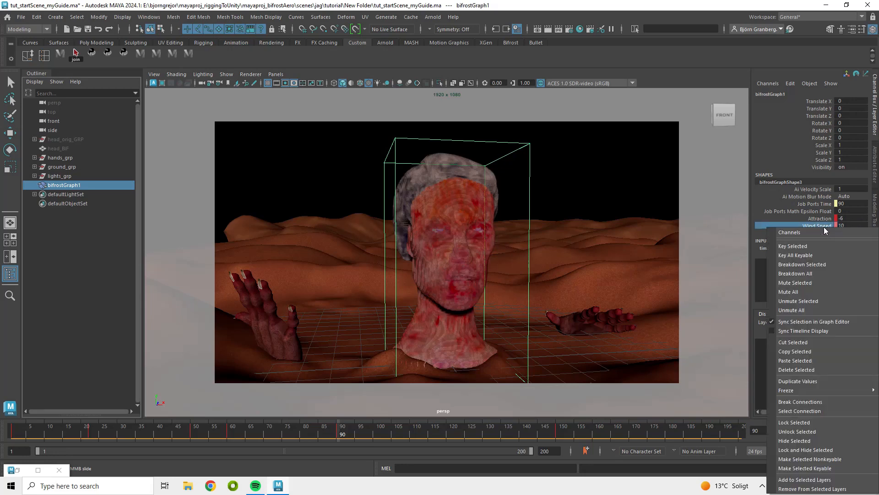
pyautogui.click(811, 247)
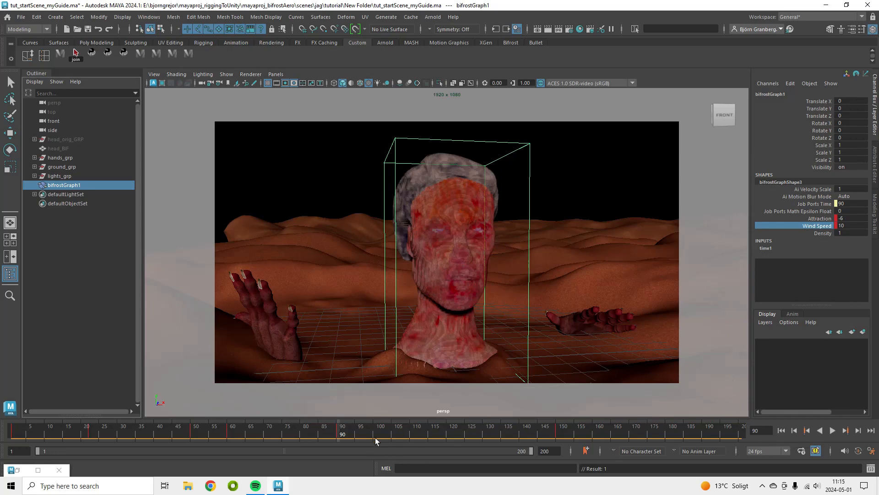
# Move to frame 100 and key Density at 1
pyautogui.click(376, 439)
pyautogui.click(823, 233)
pyautogui.rightClick(823, 233)
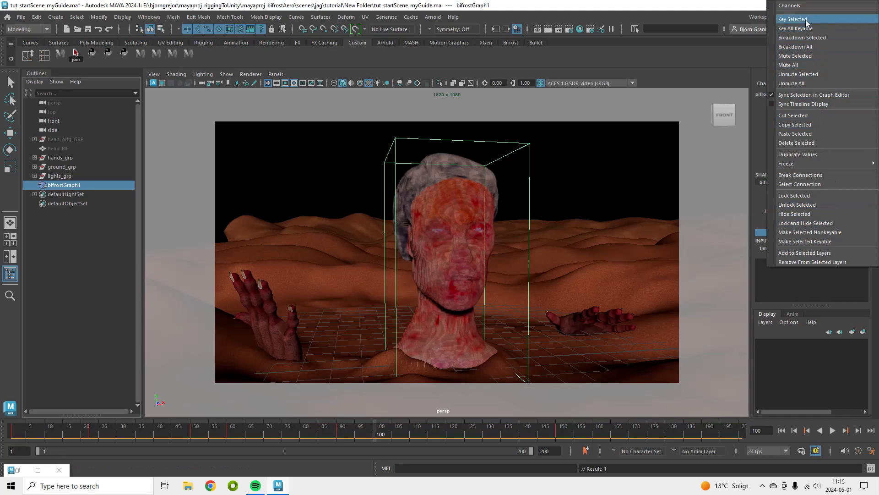
pyautogui.click(803, 19)
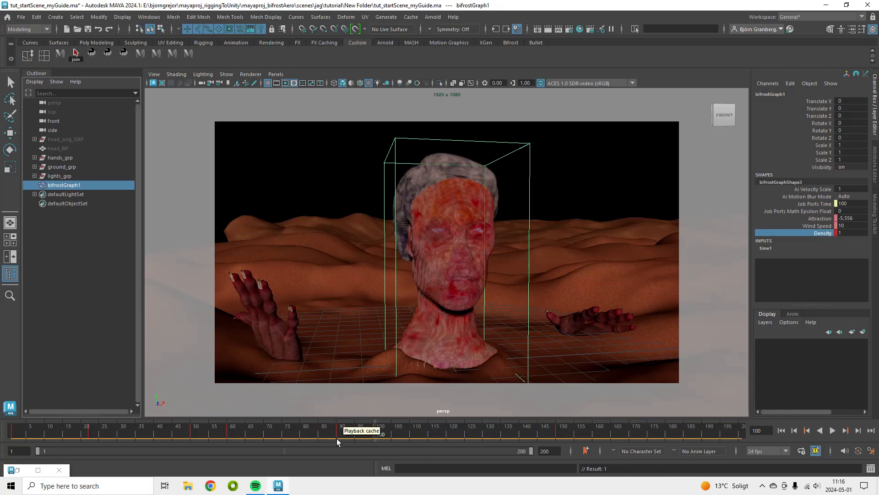
# Move to frame 160 and key Density at 0
pyautogui.click(595, 432)
pyautogui.click(841, 233)
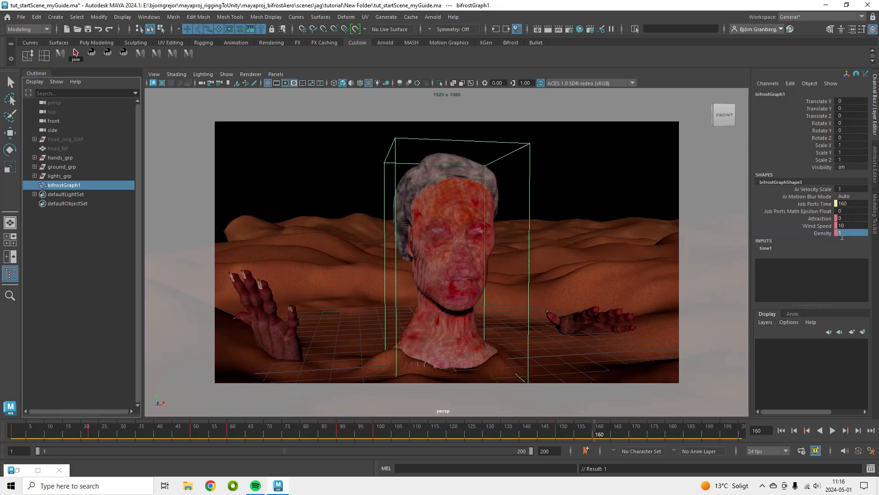
pyautogui.write('0')
pyautogui.press('Return')
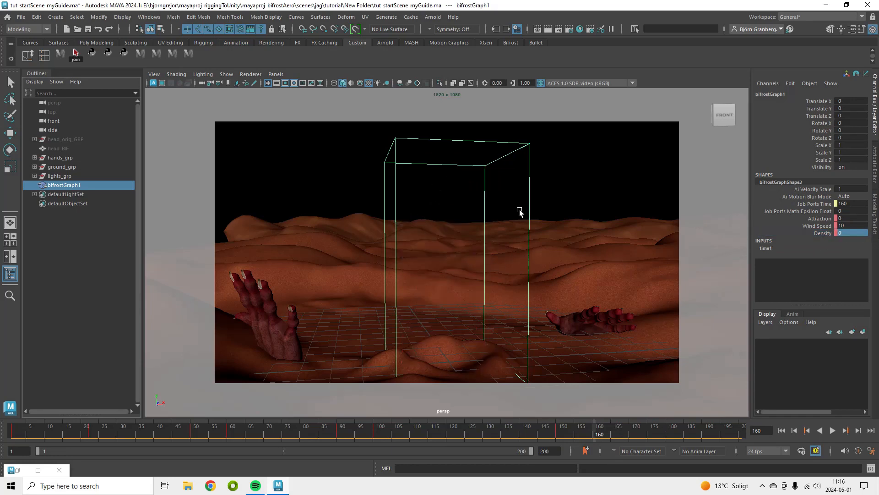
pyautogui.click(826, 232)
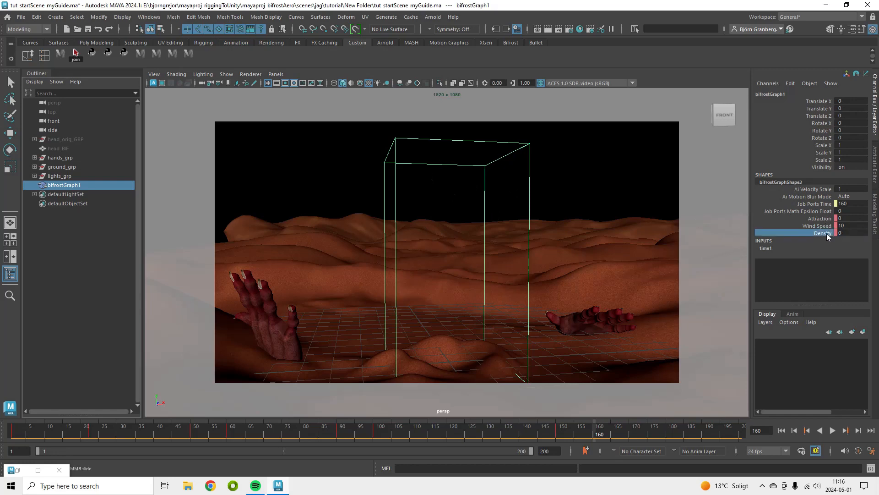
pyautogui.rightClick(826, 233)
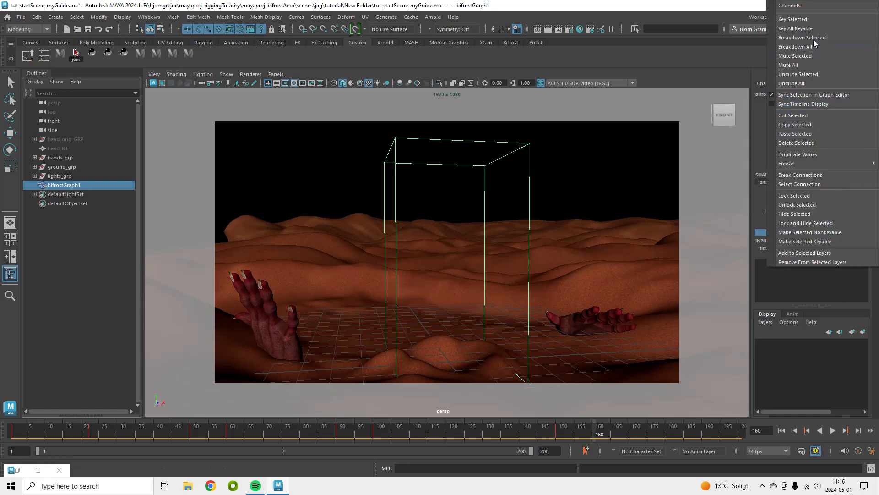
pyautogui.click(812, 21)
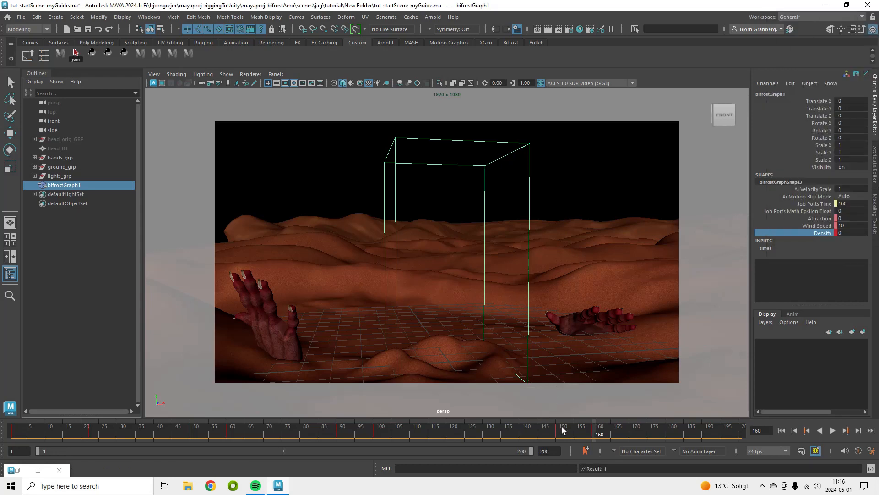
# Return to the first frame and unhide the head_orig mesh inside head_orig_GRP
pyautogui.moveTo(562, 430)
pyautogui.mouseDown()
pyautogui.moveTo(585, 435)
pyautogui.moveTo(558, 433)
pyautogui.moveTo(583, 428)
pyautogui.mouseUp()
pyautogui.click(783, 430)
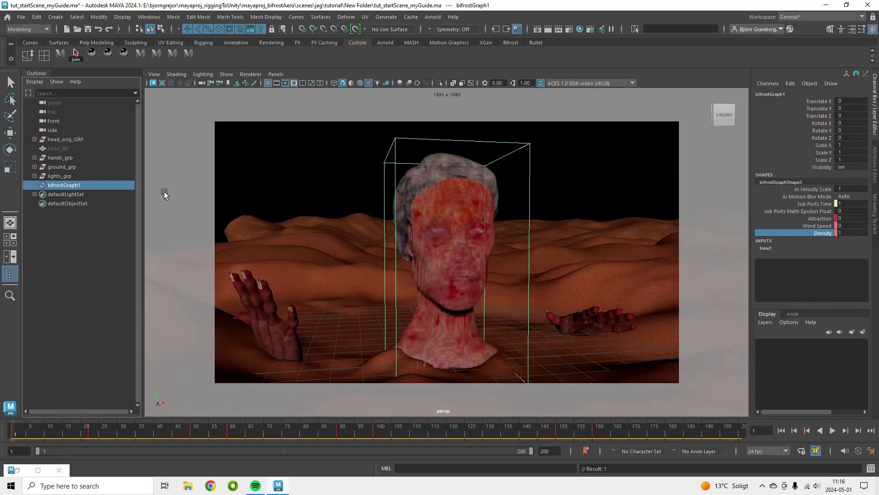
pyautogui.click(35, 140)
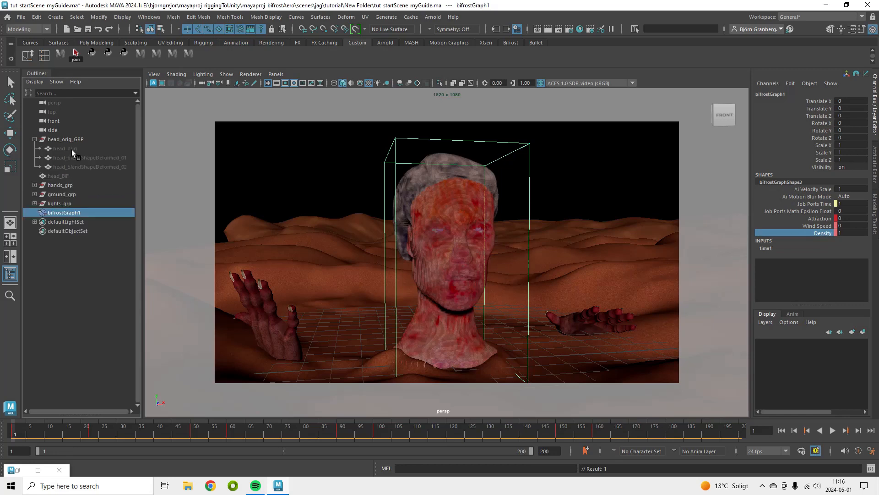
pyautogui.click(72, 150)
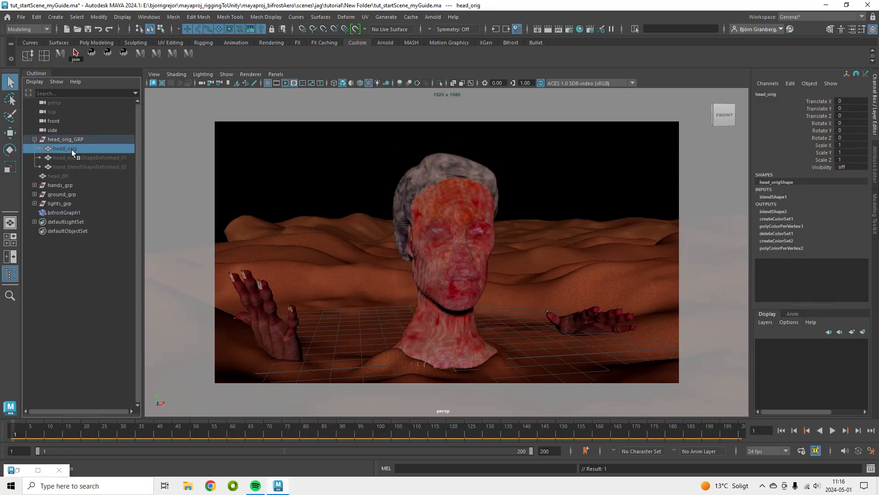
pyautogui.hotkey('shift', 'h')
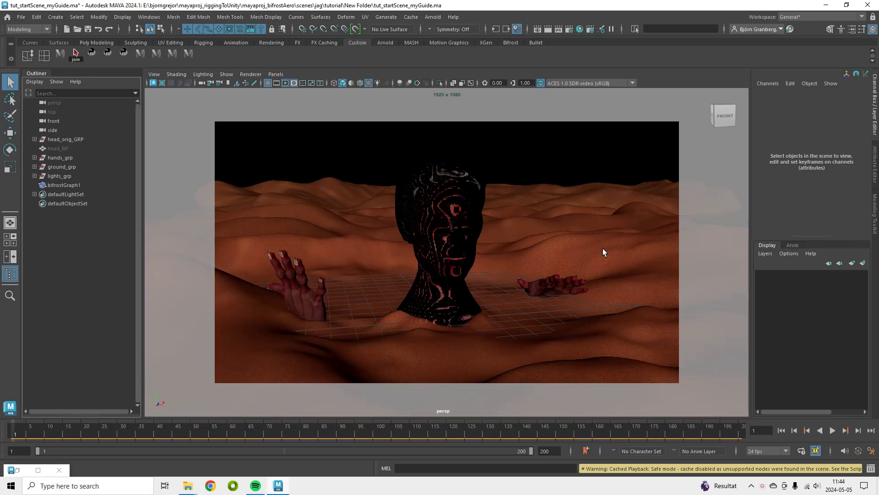
# Reopen the Bifrost Graph Editor and reposition the output and assign_material nodes for the cache setup
pyautogui.click(24, 476)
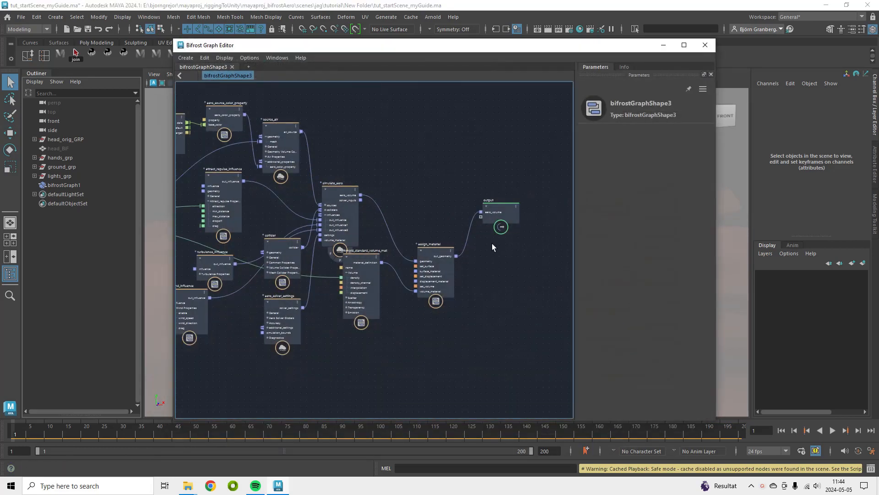
pyautogui.keyDown('alt'); pyautogui.moveTo(499, 257); pyautogui.dragTo(439, 267, button='middle'); pyautogui.keyUp('alt')
pyautogui.keyDown('alt'); pyautogui.moveTo(438, 269); pyautogui.dragTo(550, 297, button='right'); pyautogui.keyUp('alt')
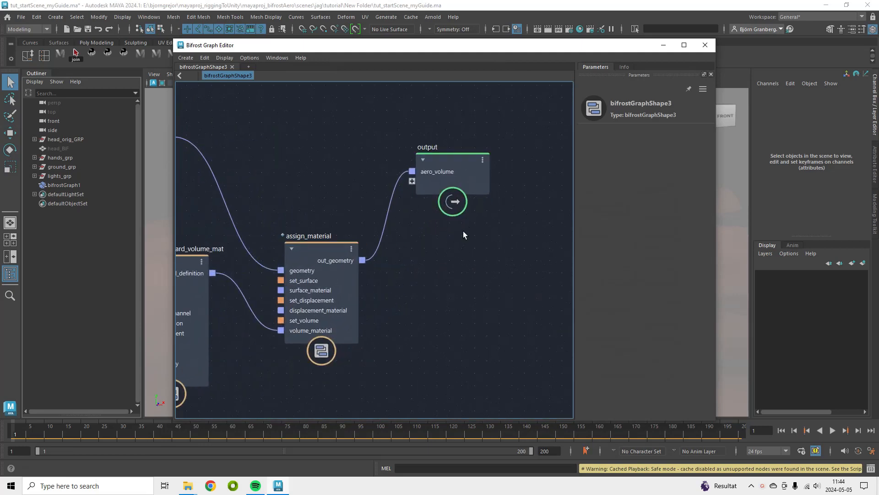
pyautogui.keyDown('alt'); pyautogui.moveTo(463, 233); pyautogui.dragTo(491, 234, button='middle'); pyautogui.keyUp('alt')
pyautogui.moveTo(486, 160); pyautogui.dragTo(516, 181)
pyautogui.moveTo(350, 255); pyautogui.dragTo(323, 224)
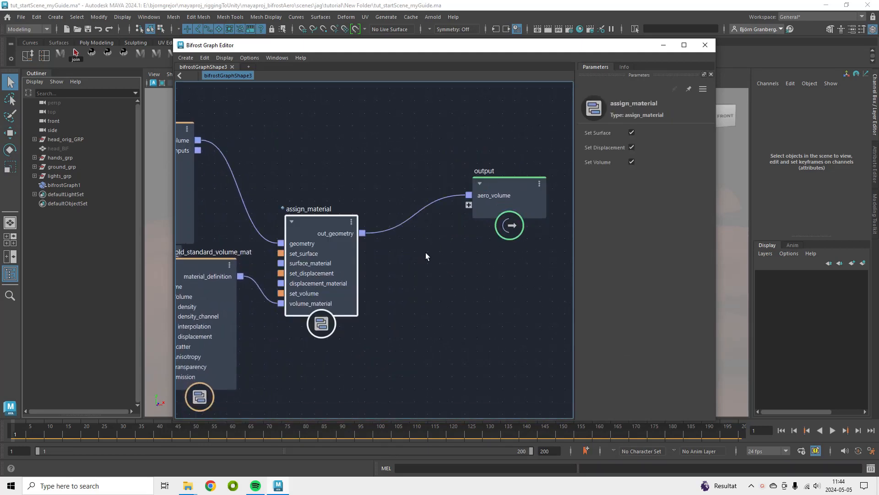
# Add a file_cache node beside the assign_material node
pyautogui.press('Tab')
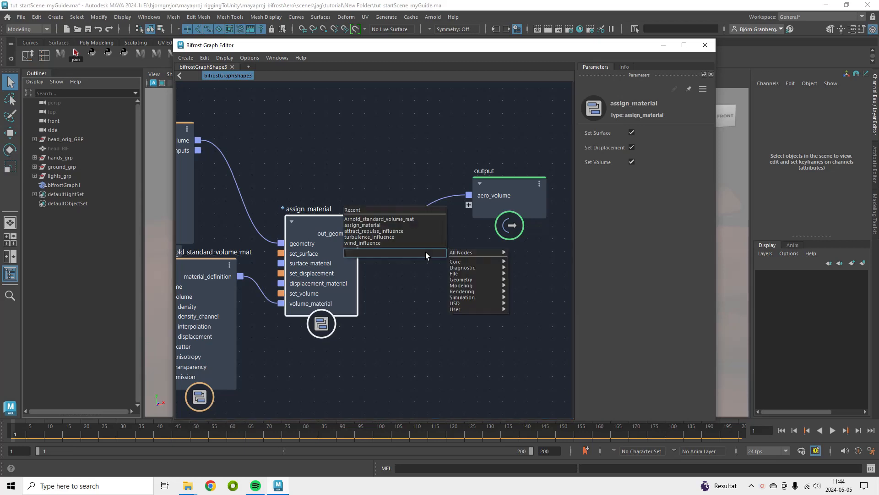
pyautogui.write('cach')
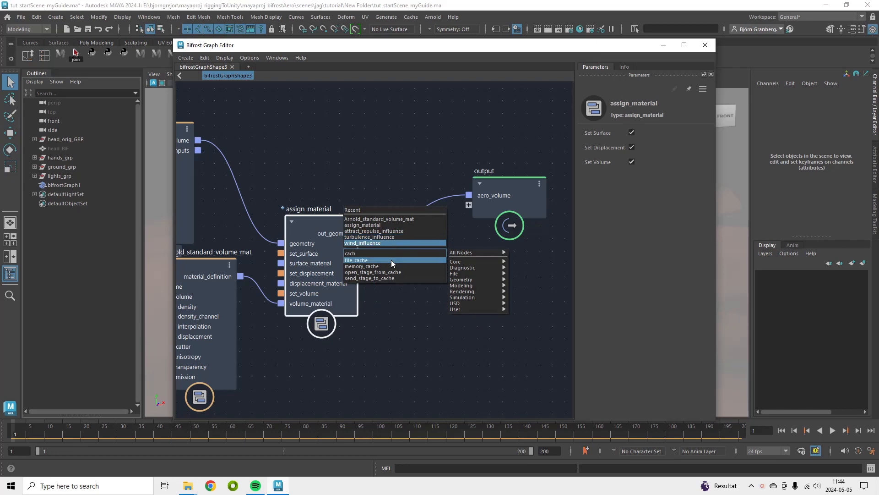
pyautogui.click(386, 260)
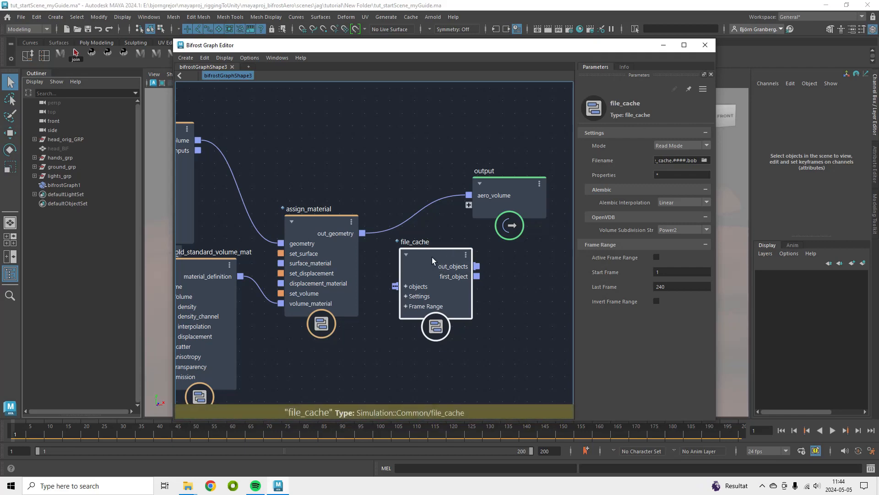
pyautogui.moveTo(436, 257); pyautogui.dragTo(435, 253)
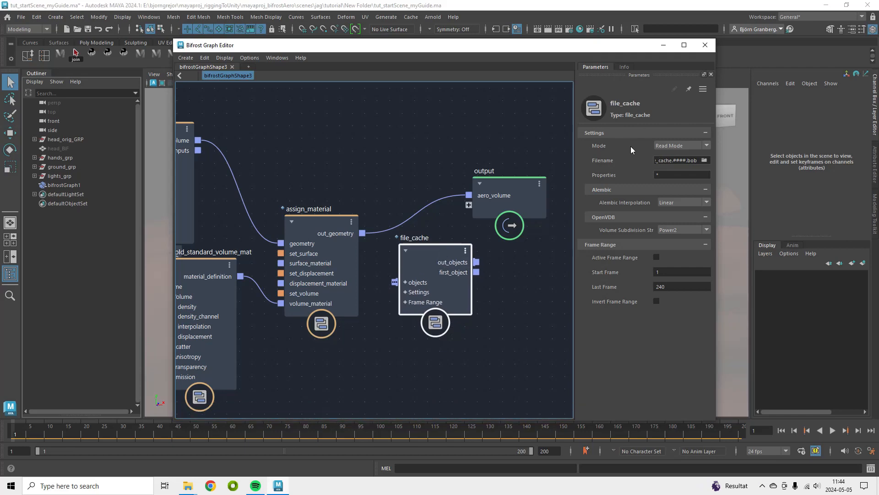
# Set the file_cache node's Mode to Write Mode and briefly open the Filename file browser without choosing a file
pyautogui.click(672, 144)
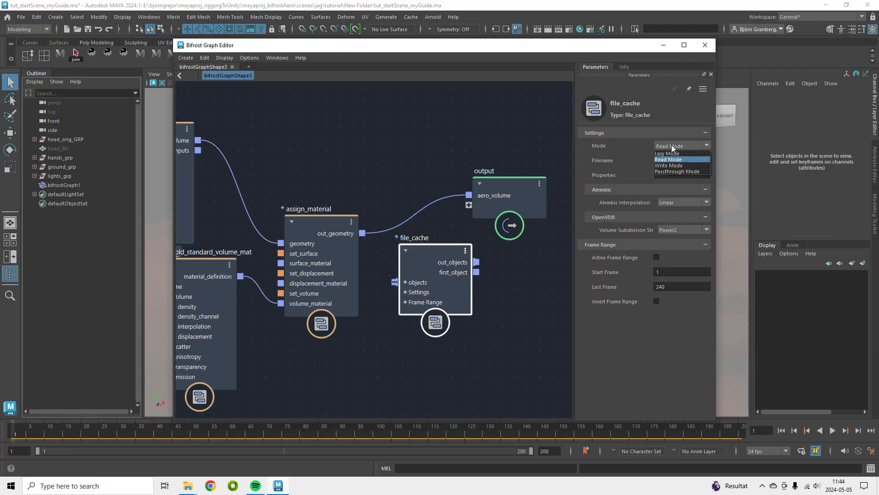
pyautogui.click(679, 166)
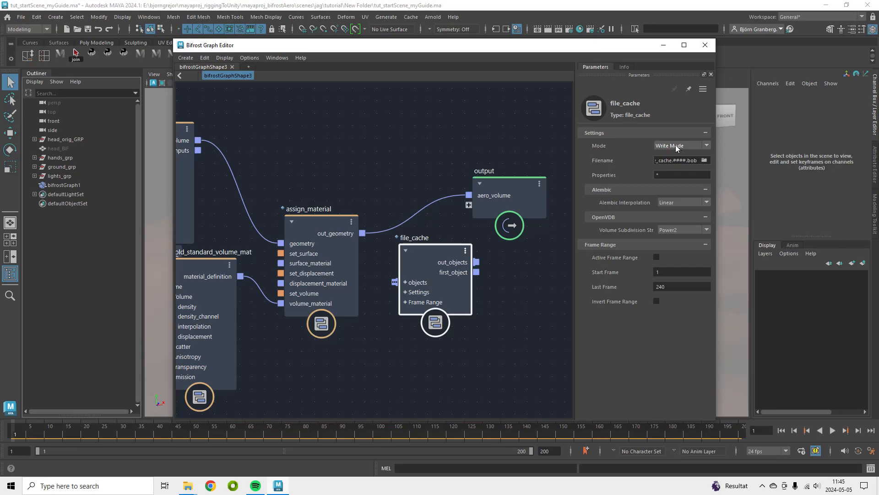
pyautogui.click(704, 160)
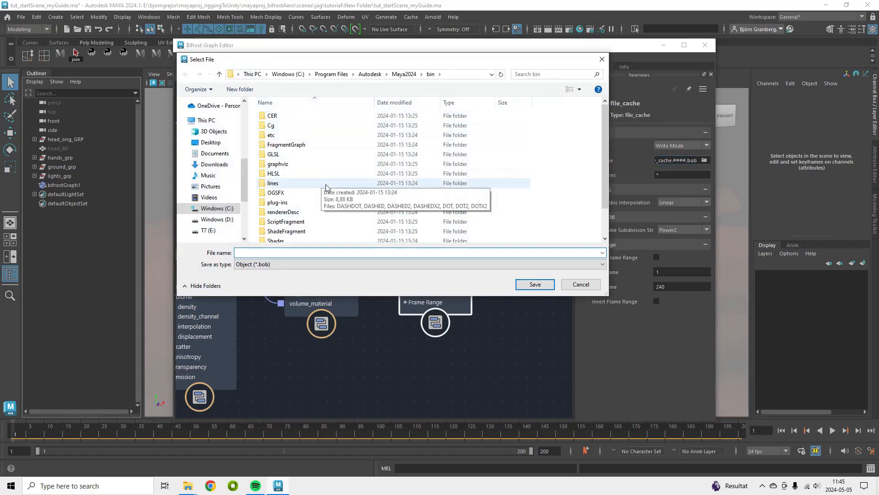
pyautogui.click(580, 285)
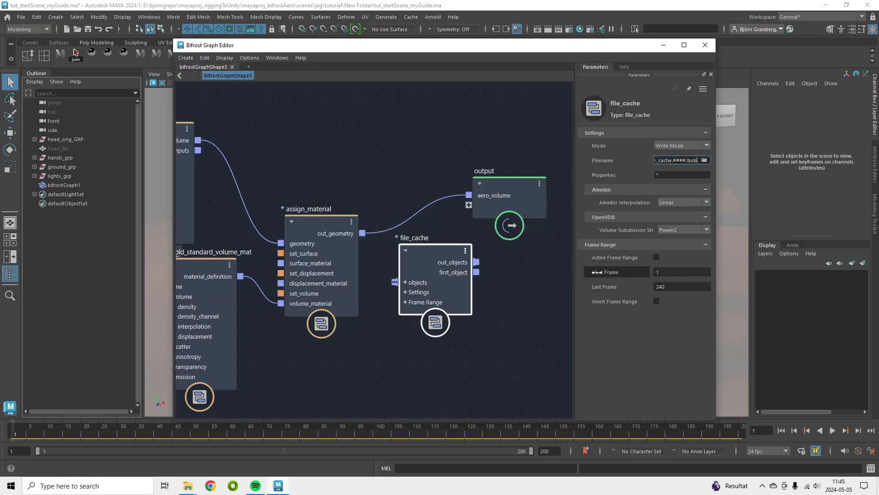
# Connect assign_material's out_geometry to the file_cache objects input and disconnect it from the output node
pyautogui.moveTo(435, 254); pyautogui.dragTo(436, 253)
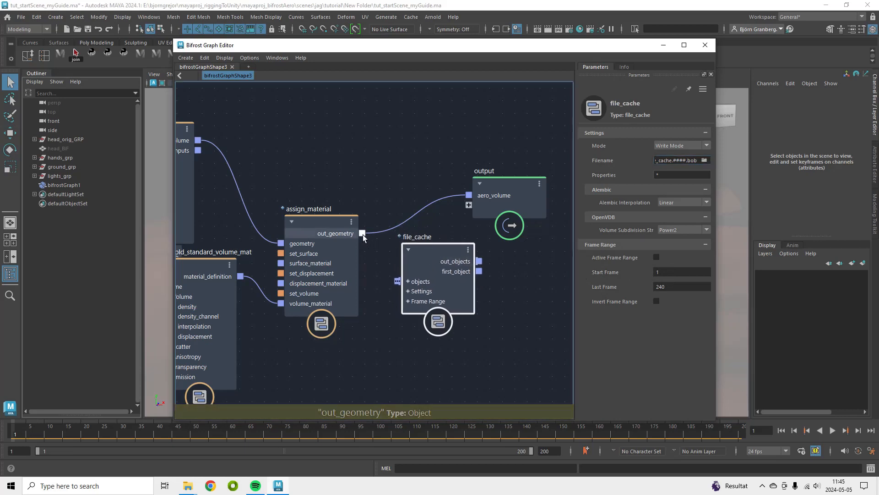
pyautogui.moveTo(384, 270); pyautogui.dragTo(398, 282)
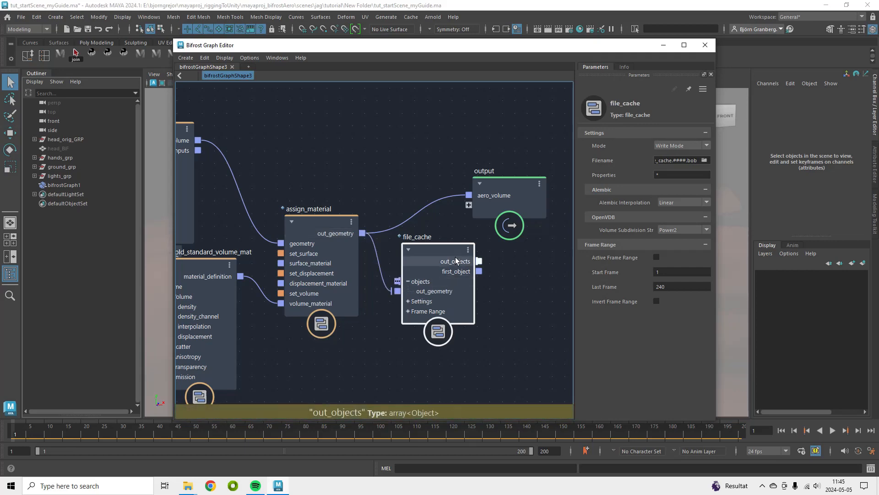
pyautogui.moveTo(511, 181); pyautogui.dragTo(533, 180)
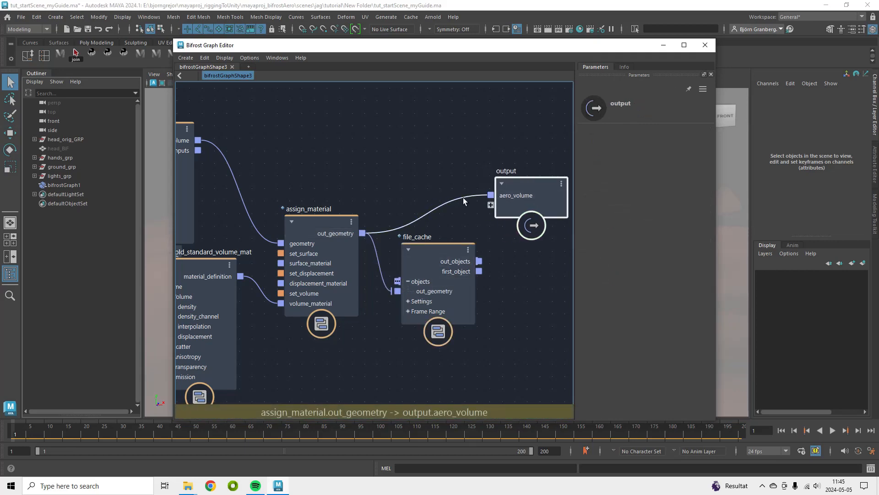
pyautogui.moveTo(463, 197); pyautogui.dragTo(444, 149)
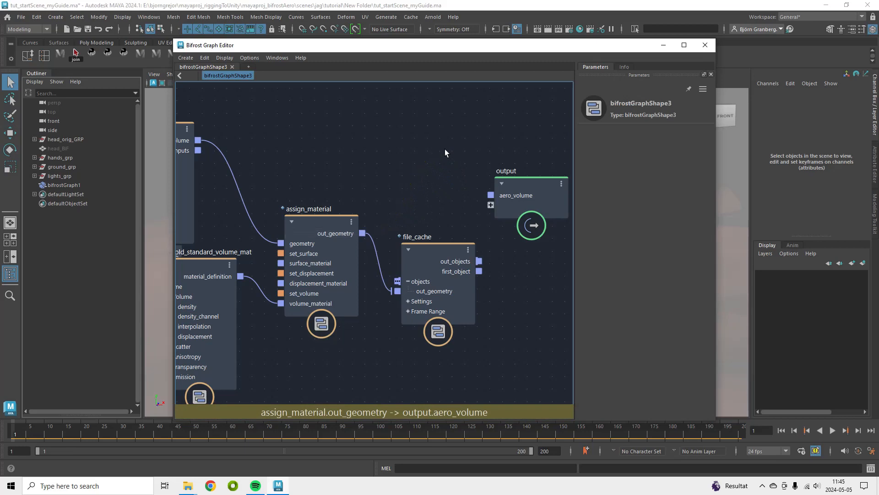
# Delete the output node's aero_volume port and connect the file_cache out_objects to the output node
pyautogui.rightClick(512, 195)
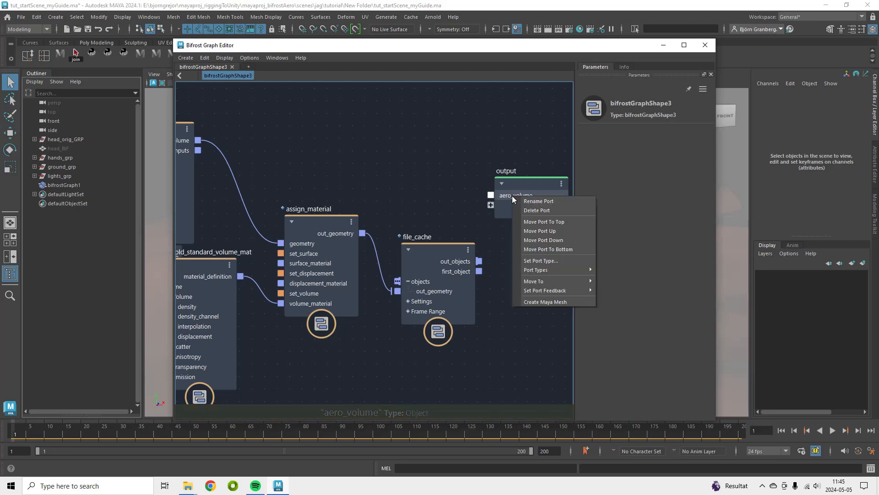
pyautogui.click(534, 210)
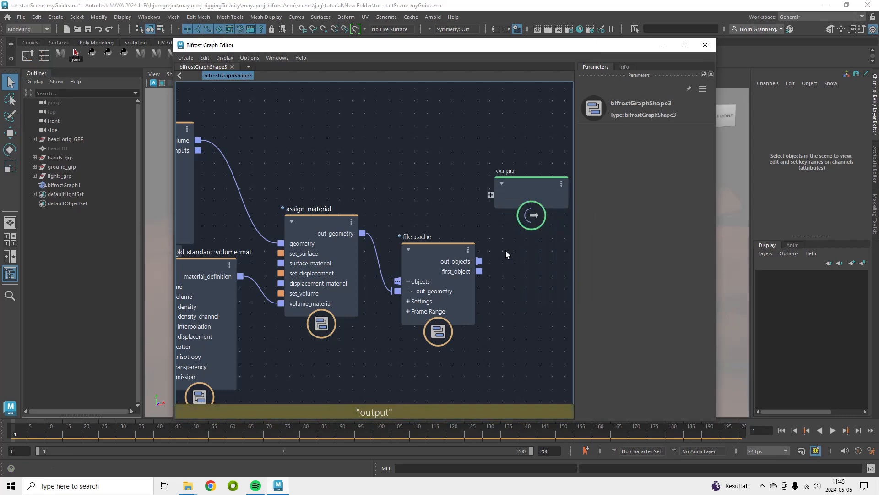
pyautogui.moveTo(479, 261); pyautogui.dragTo(494, 200)
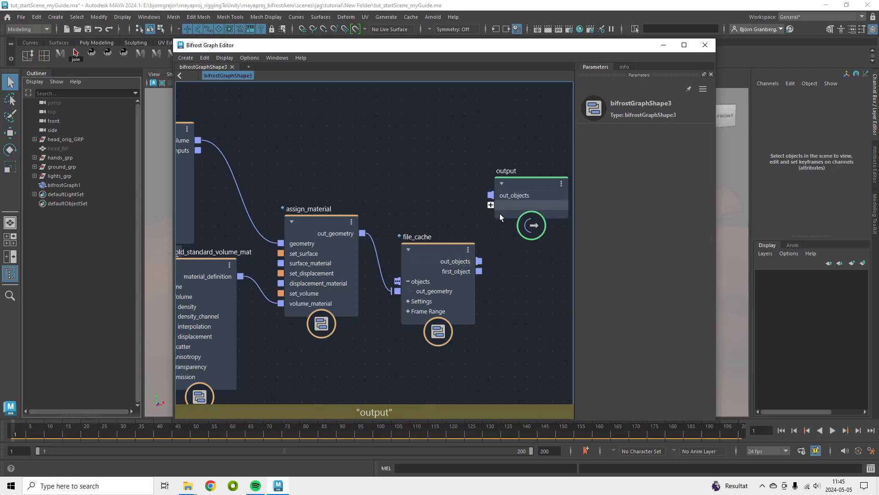
pyautogui.moveTo(439, 251); pyautogui.dragTo(429, 215)
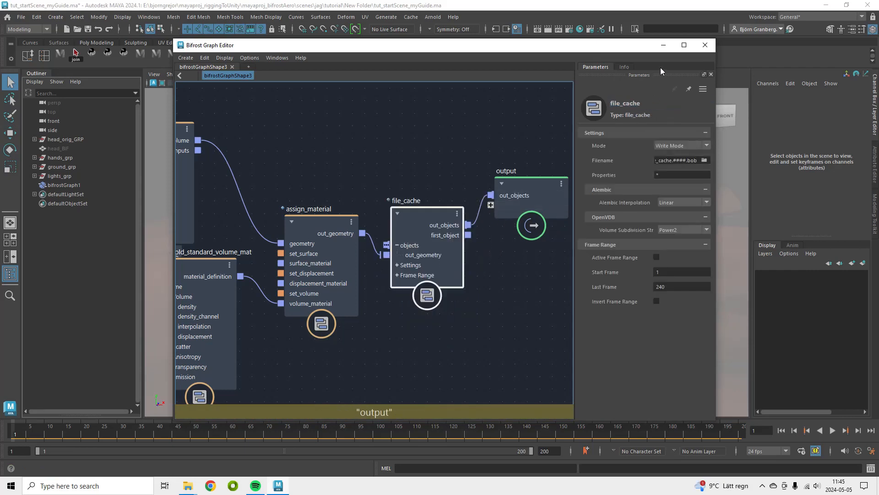
# Open the file_cache node's Mode options
pyautogui.click(664, 45)
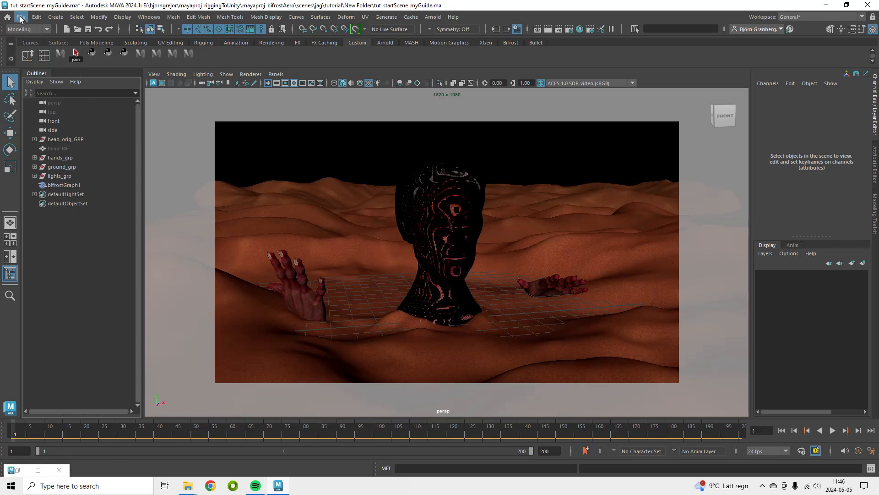
pyautogui.click(19, 471)
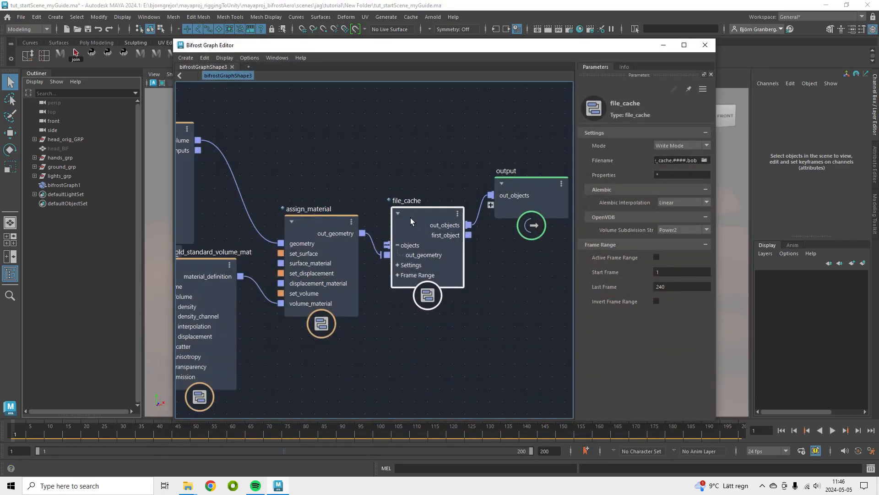
pyautogui.click(681, 145)
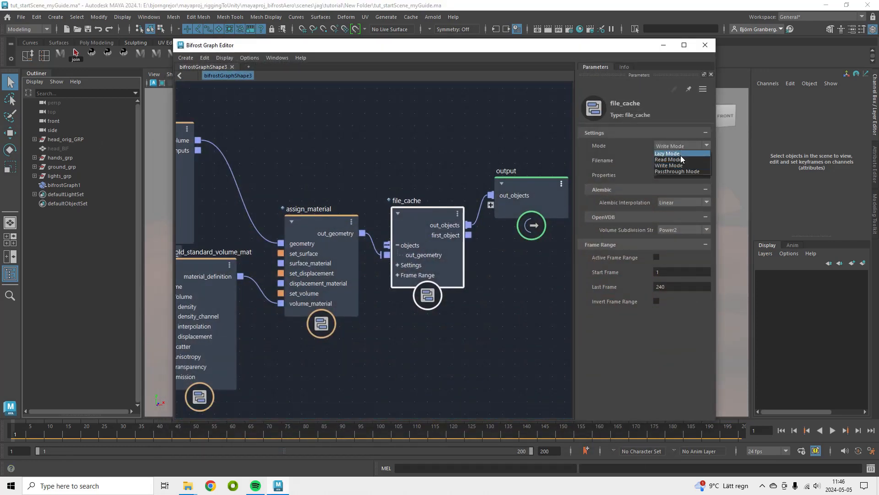